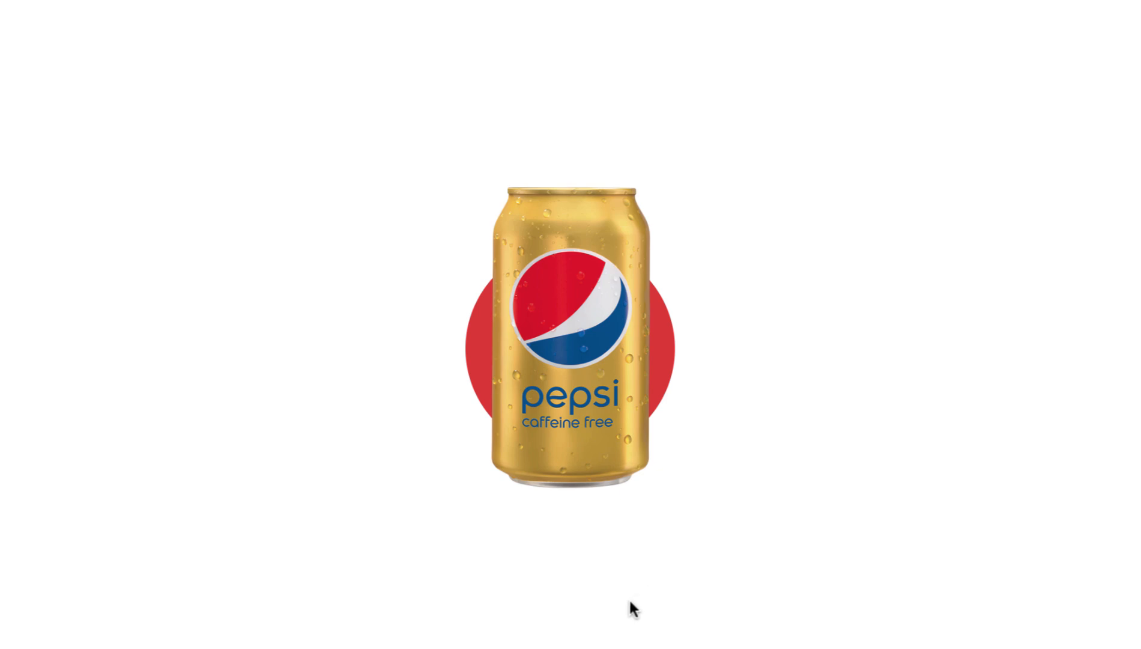
Add a new single-column section to the empty page
{"action": "mouse_move", "coordinate": [601, 420]}
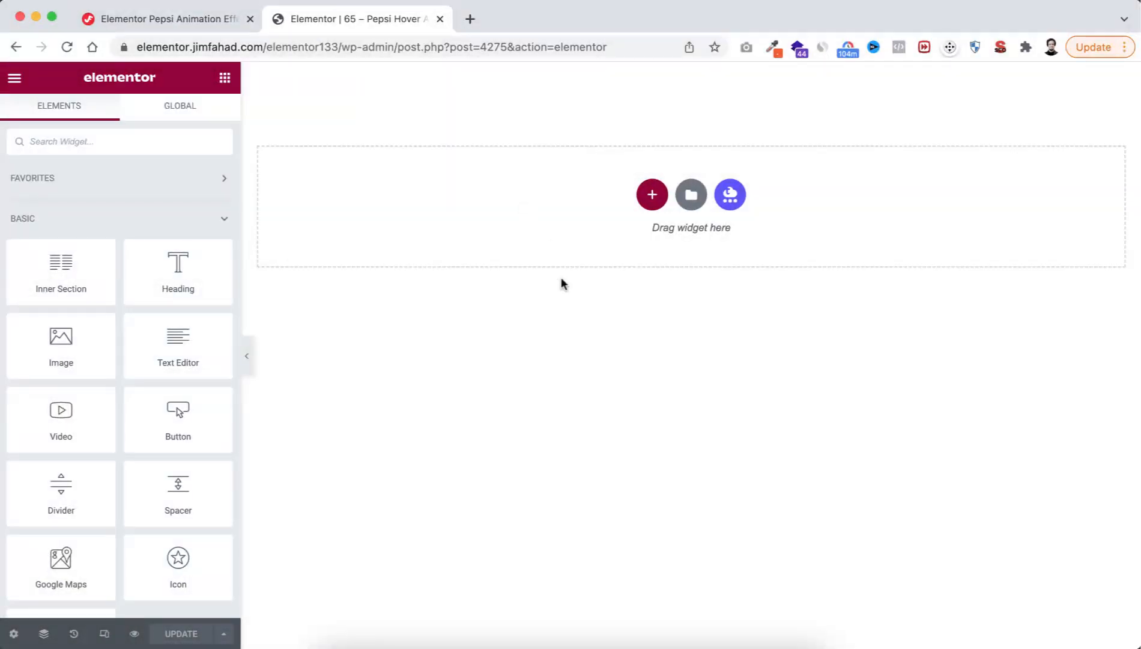
{"action": "left_click", "coordinate": [651, 194]}
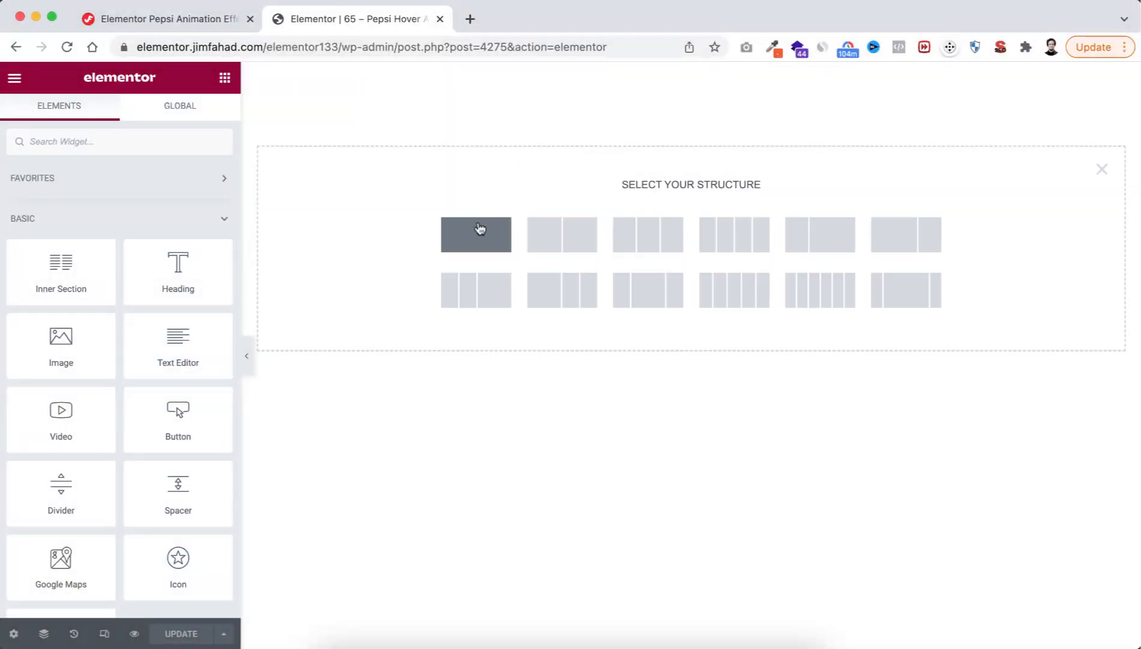
{"action": "left_click", "coordinate": [476, 234]}
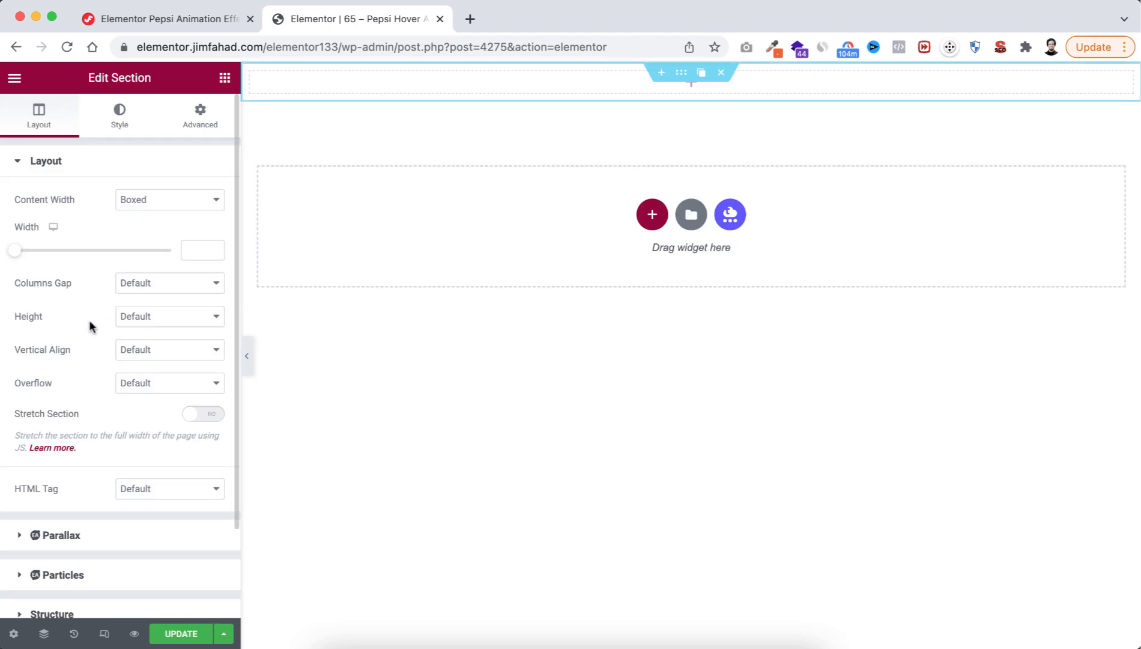
Give the section a minimum height of 100 VH and a boxed content width of 650
{"action": "left_click", "coordinate": [166, 318]}
{"action": "left_click", "coordinate": [158, 349]}
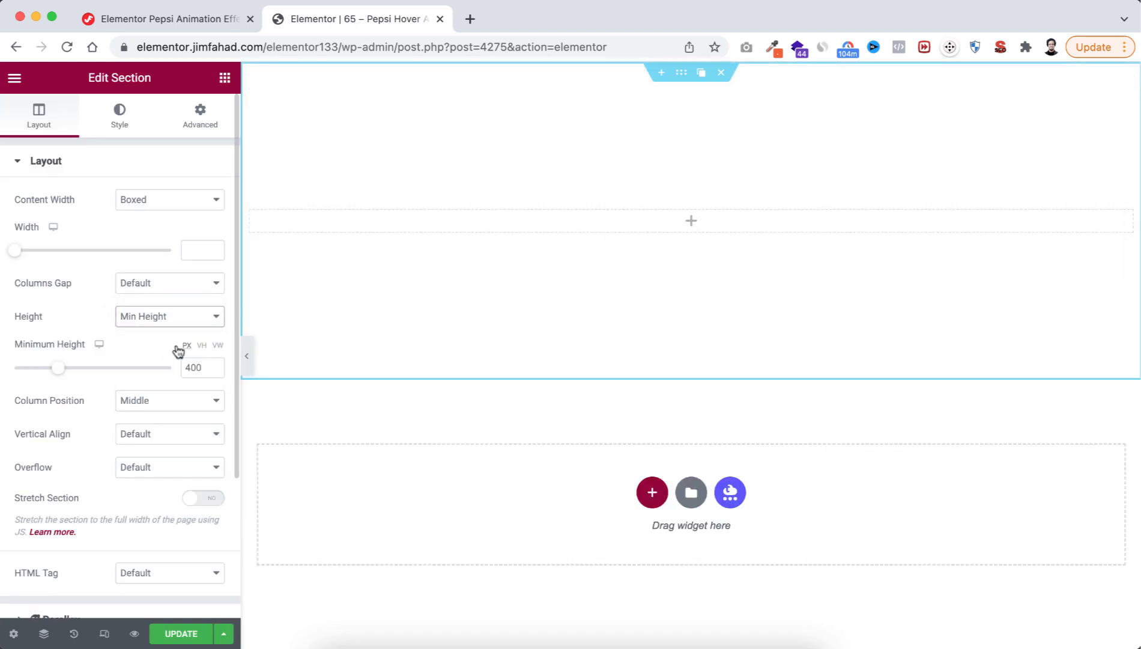
{"action": "left_click", "coordinate": [200, 346]}
{"action": "mouse_move", "coordinate": [174, 366]}
{"action": "left_mouse_down"}
{"action": "mouse_move", "coordinate": [155, 366]}
{"action": "mouse_move", "coordinate": [194, 366]}
{"action": "left_mouse_up"}
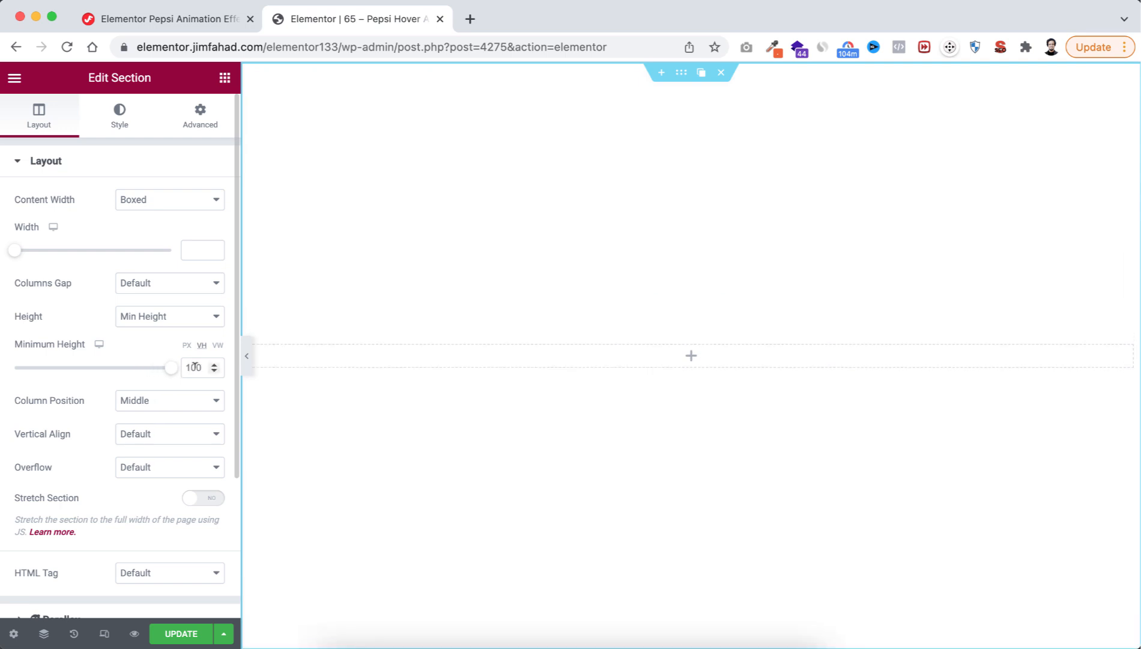
{"action": "left_click", "coordinate": [191, 246]}
{"action": "type", "text": "650"}
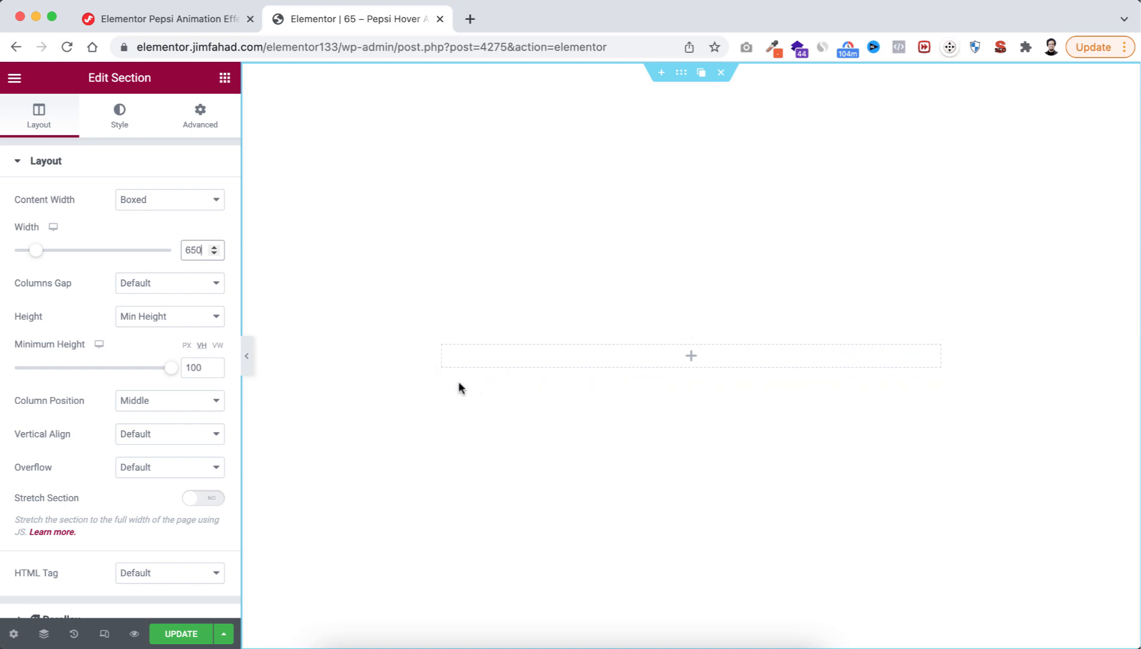
Set the vertical alignment of the section's column to Middle
{"action": "left_click", "coordinate": [443, 348]}
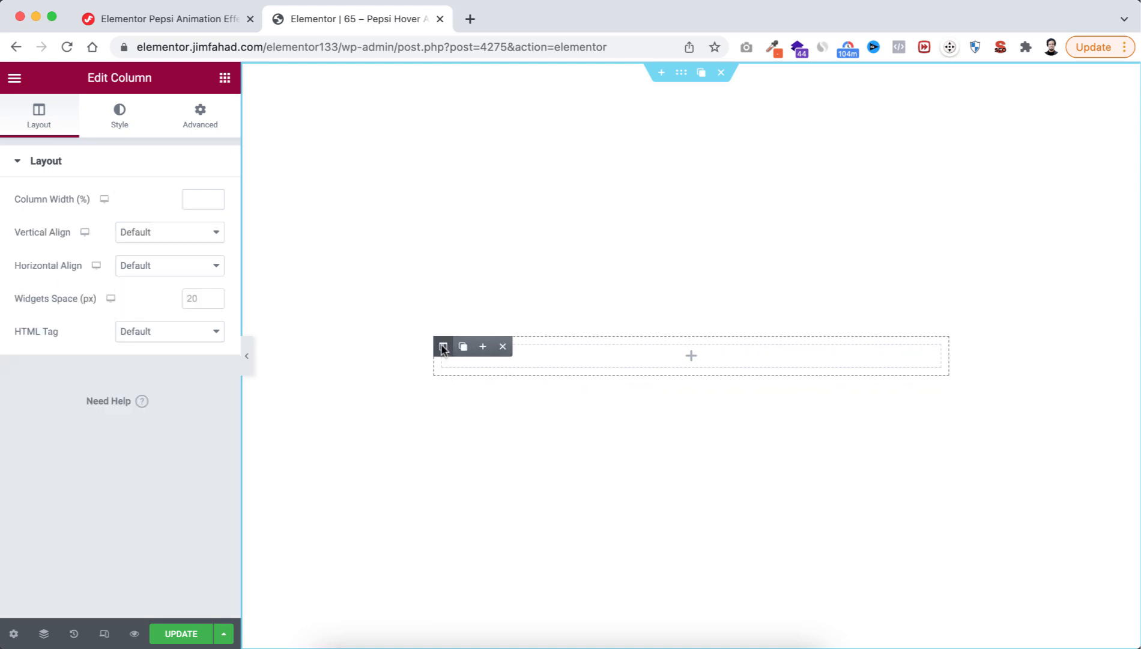
{"action": "left_click", "coordinate": [155, 233]}
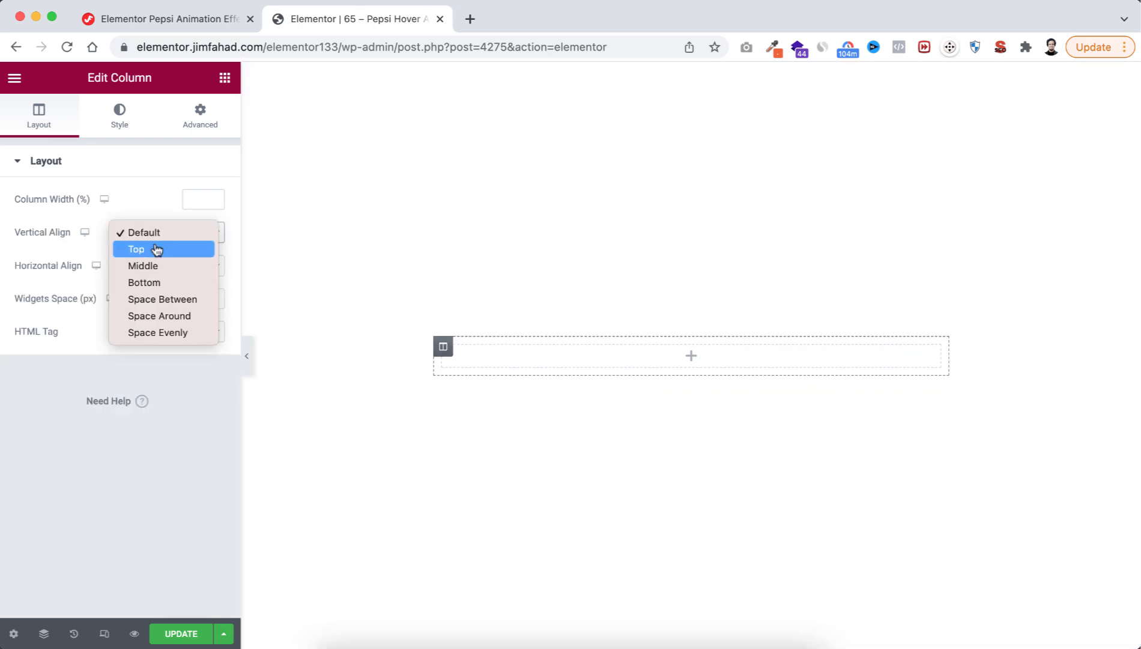
{"action": "left_click", "coordinate": [155, 266]}
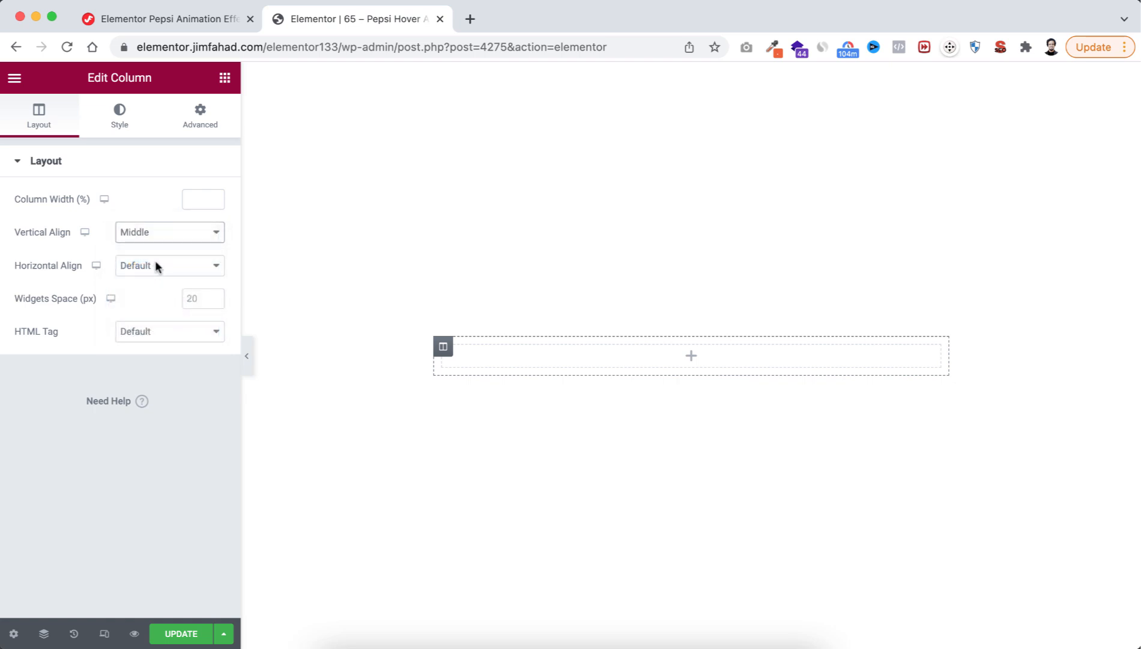
Give the column a classic background with the color #bf9e3f
{"action": "left_click", "coordinate": [115, 120]}
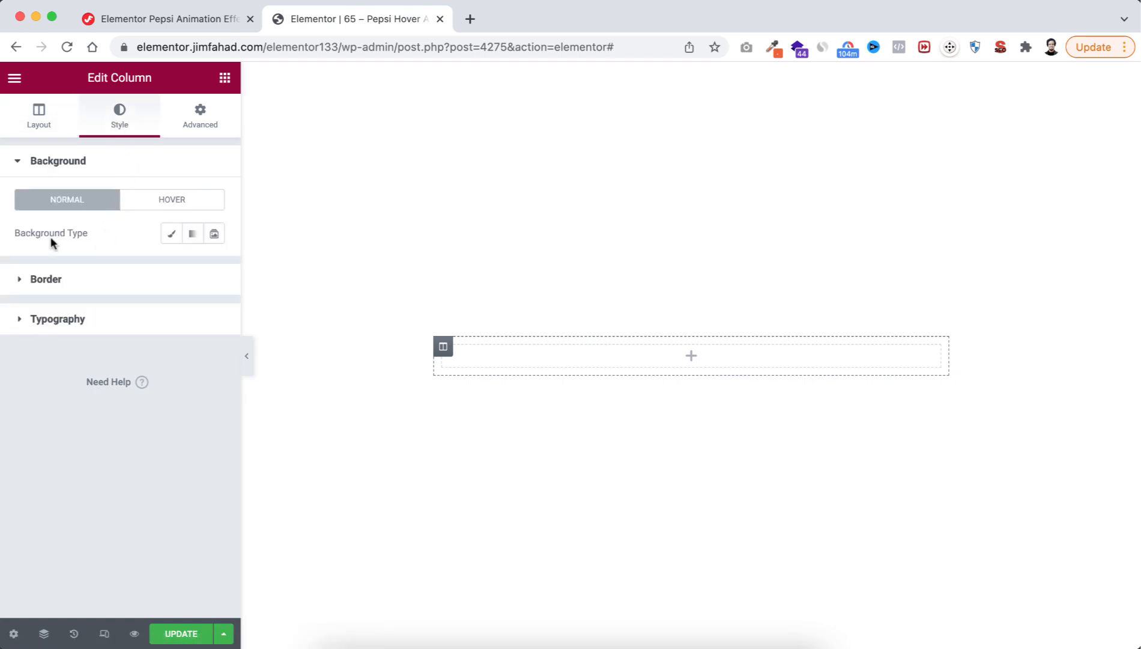
{"action": "left_click", "coordinate": [171, 233]}
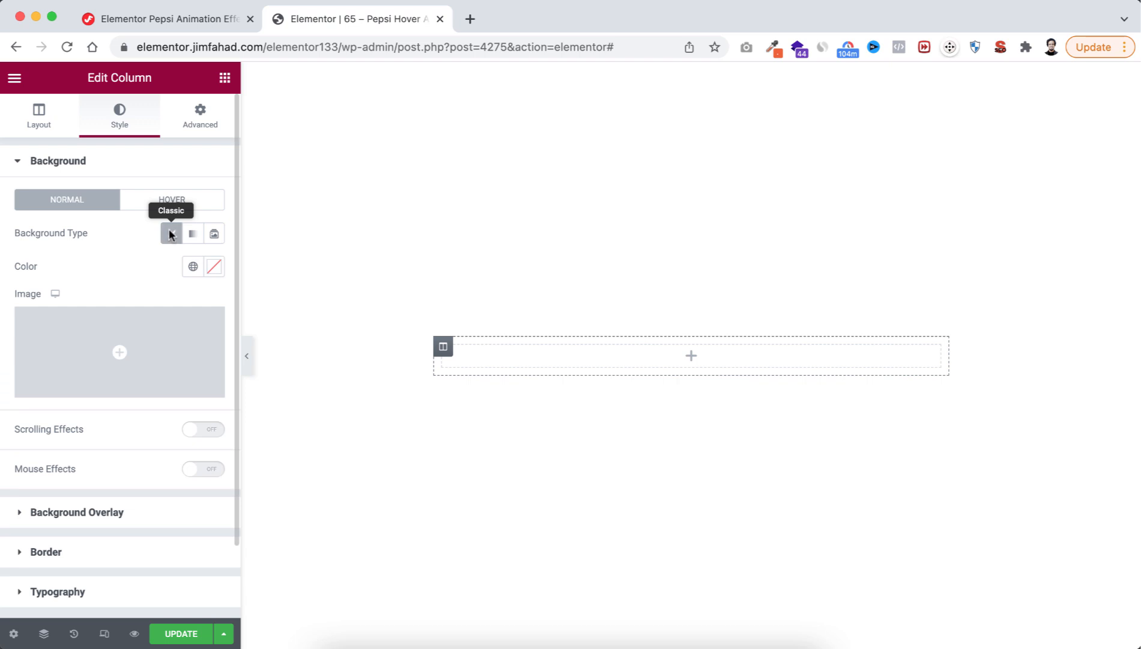
{"action": "left_click", "coordinate": [220, 270]}
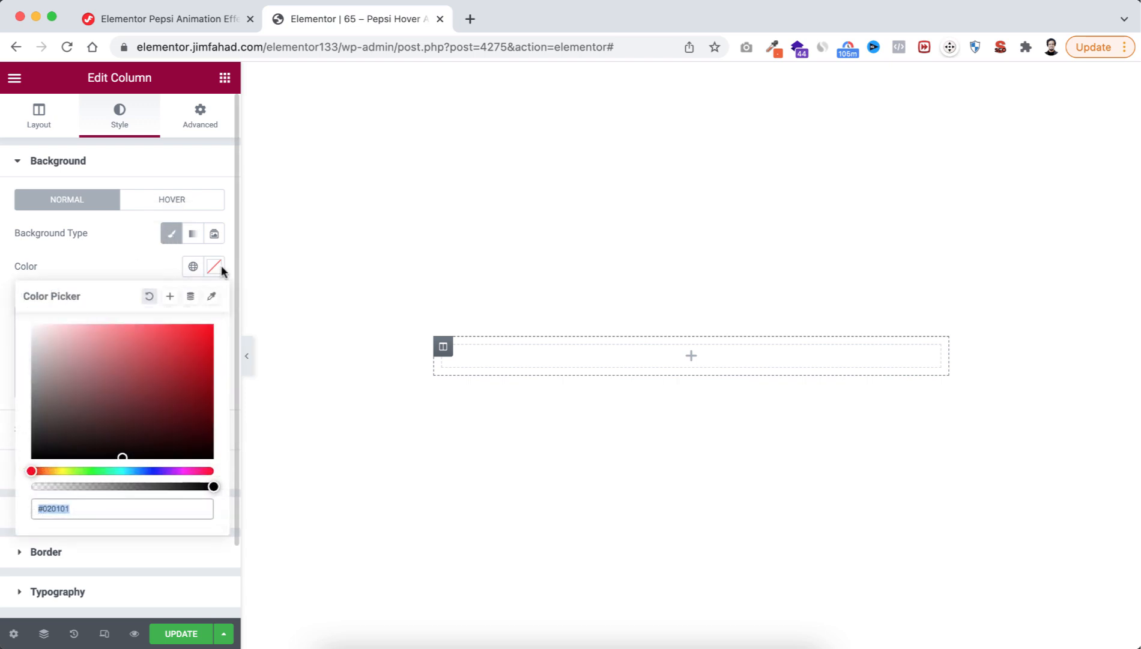
{"action": "type", "text": "#bf9e3f"}
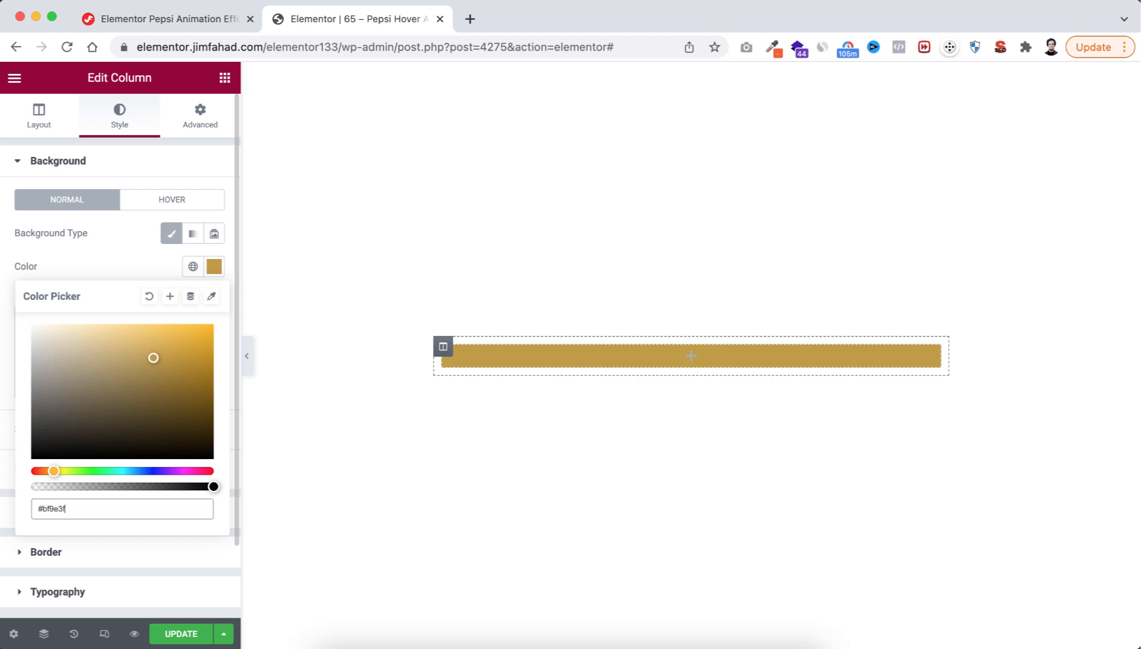
{"action": "left_click", "coordinate": [120, 253]}
Set the column's border radius to 20 px on all corners
{"action": "scroll", "coordinate": [102, 444], "scroll_direction": "down", "scroll_amount": 2}
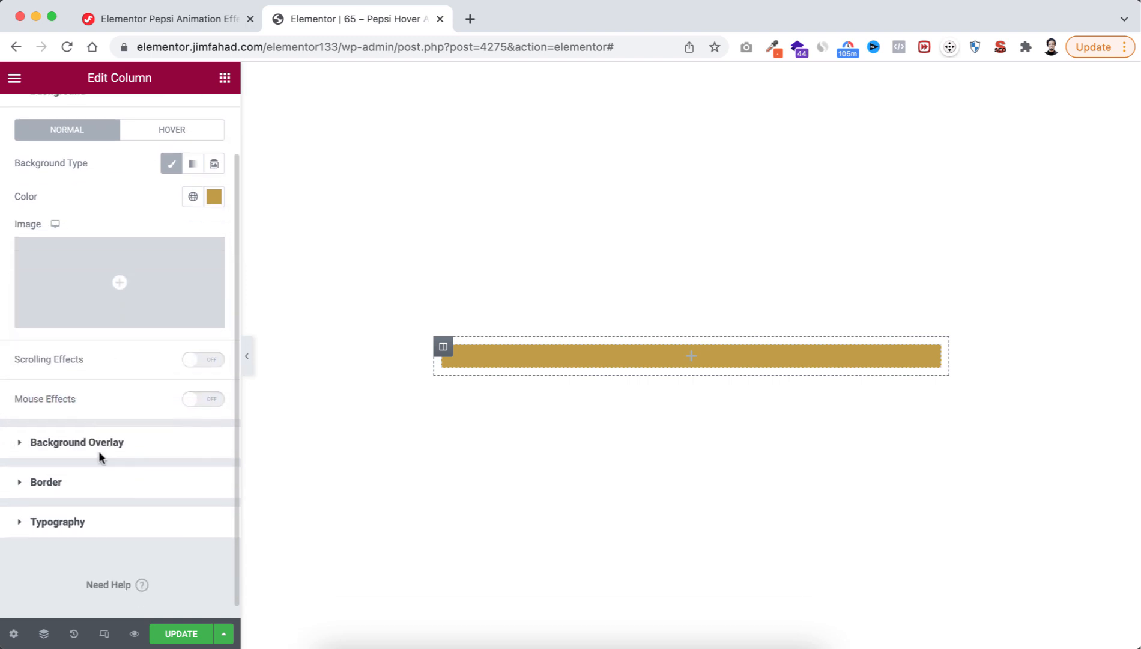
{"action": "left_click", "coordinate": [89, 484]}
{"action": "left_click", "coordinate": [30, 366]}
{"action": "type", "text": "20"}
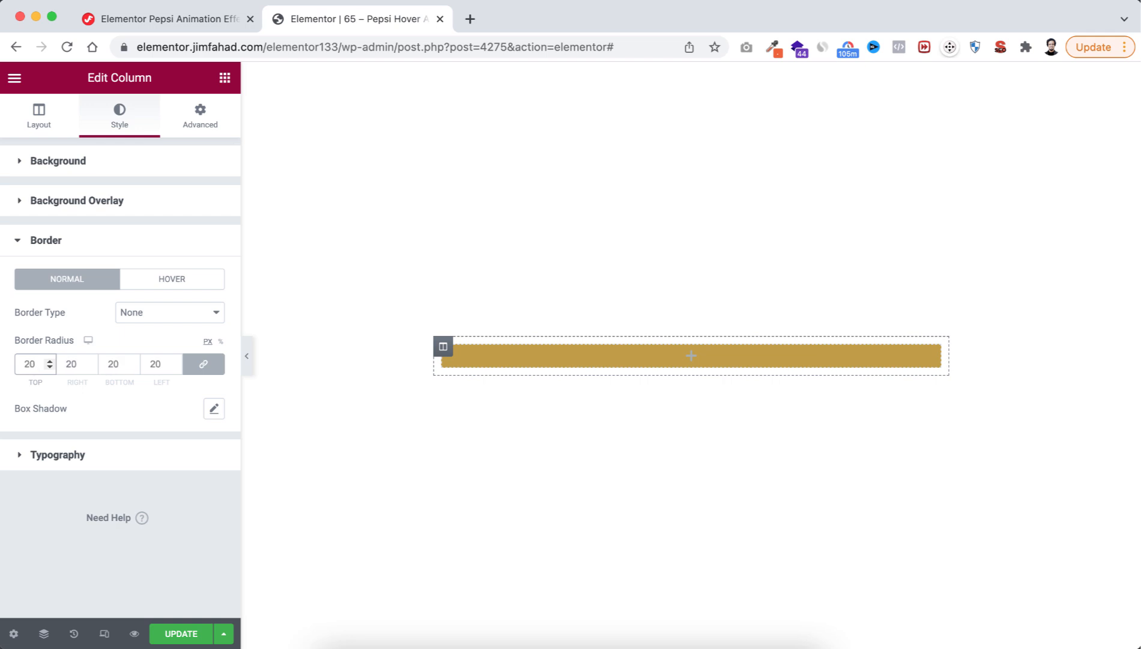
Unlink the column's padding values and set 75 px for top and bottom and 25 px for right and left
{"action": "left_click", "coordinate": [198, 117]}
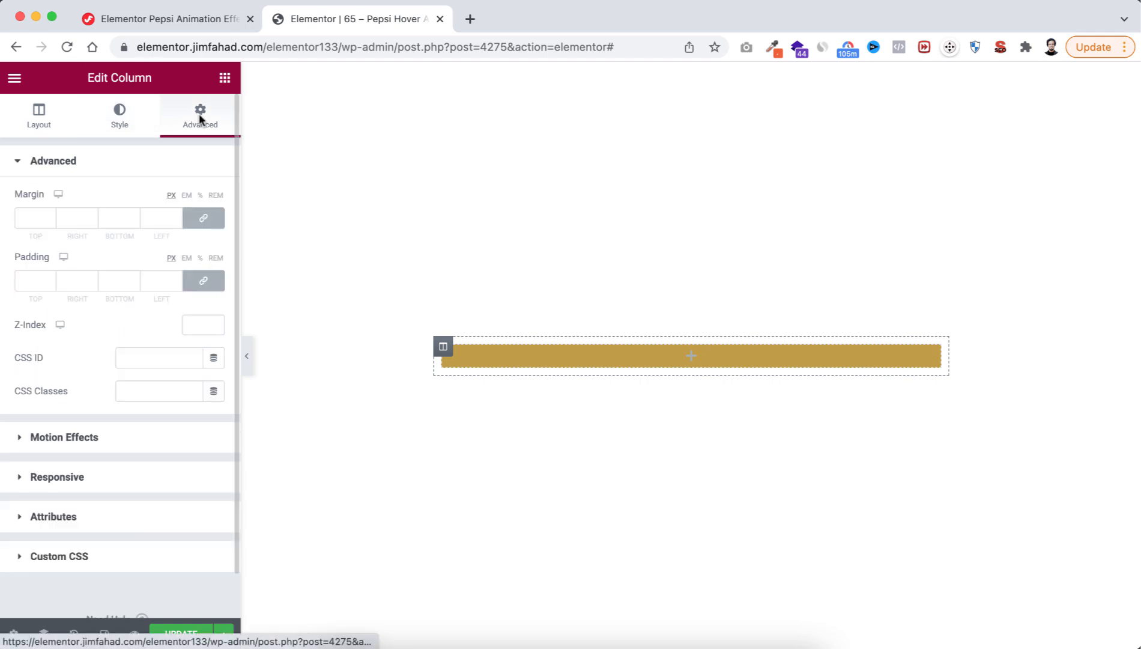
{"action": "left_click", "coordinate": [204, 280]}
{"action": "double_click", "coordinate": [30, 281]}
{"action": "double_click", "coordinate": [131, 283]}
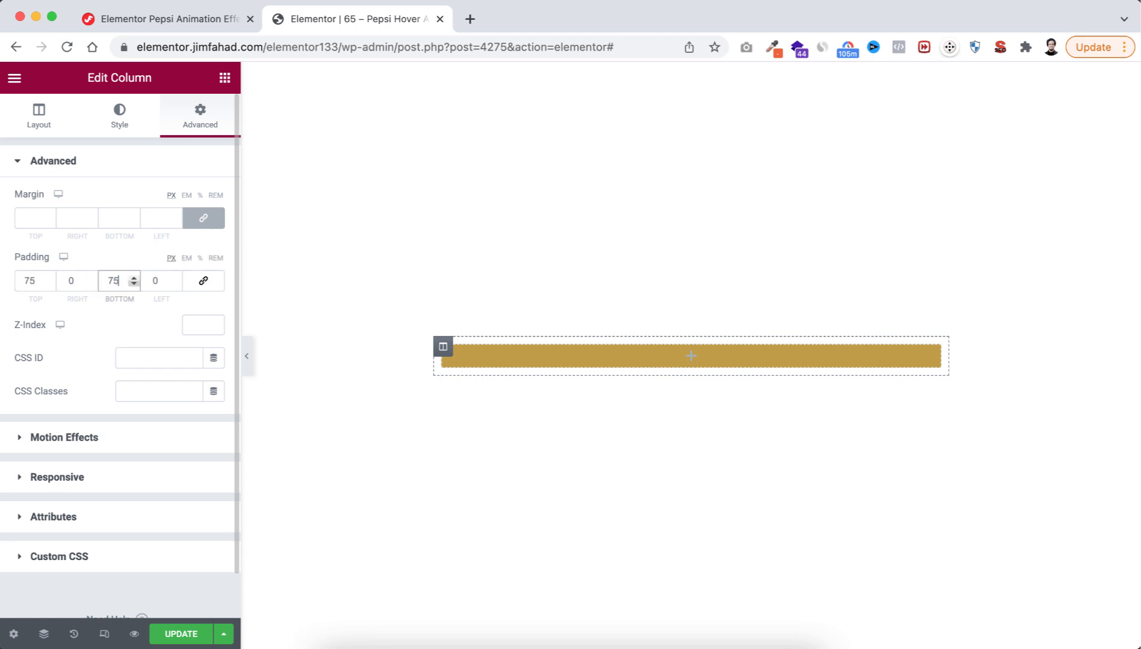
{"action": "double_click", "coordinate": [66, 281]}
{"action": "type", "text": "25"}
{"action": "double_click", "coordinate": [170, 281]}
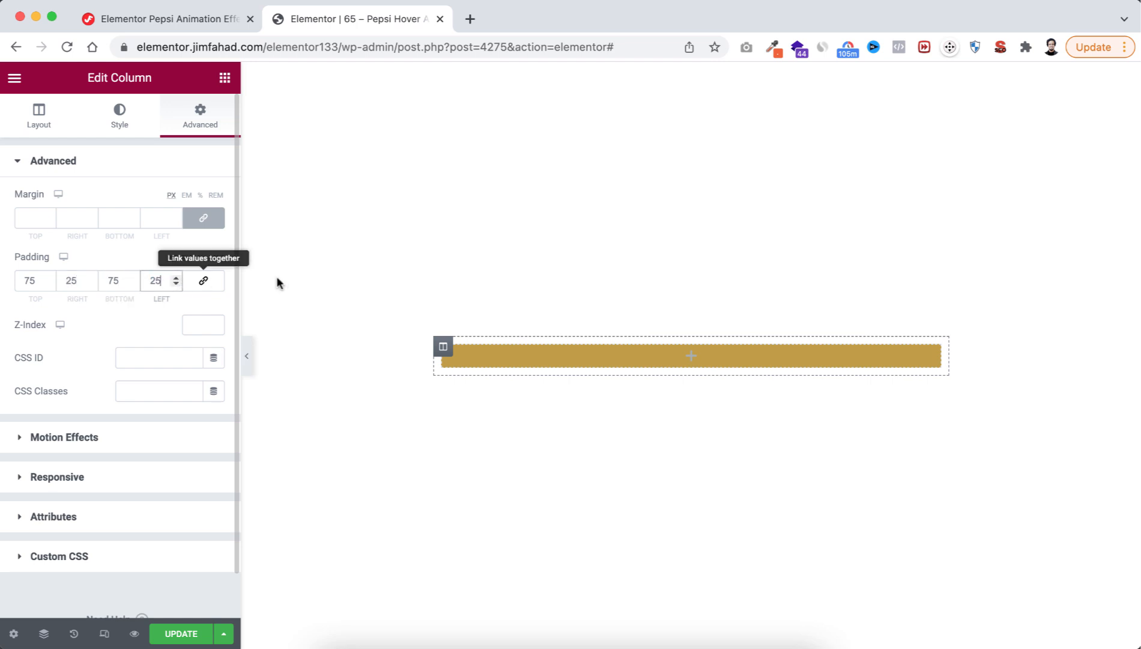
Insert an inner section in the gold column and delete its second column
{"action": "left_click", "coordinate": [689, 357]}
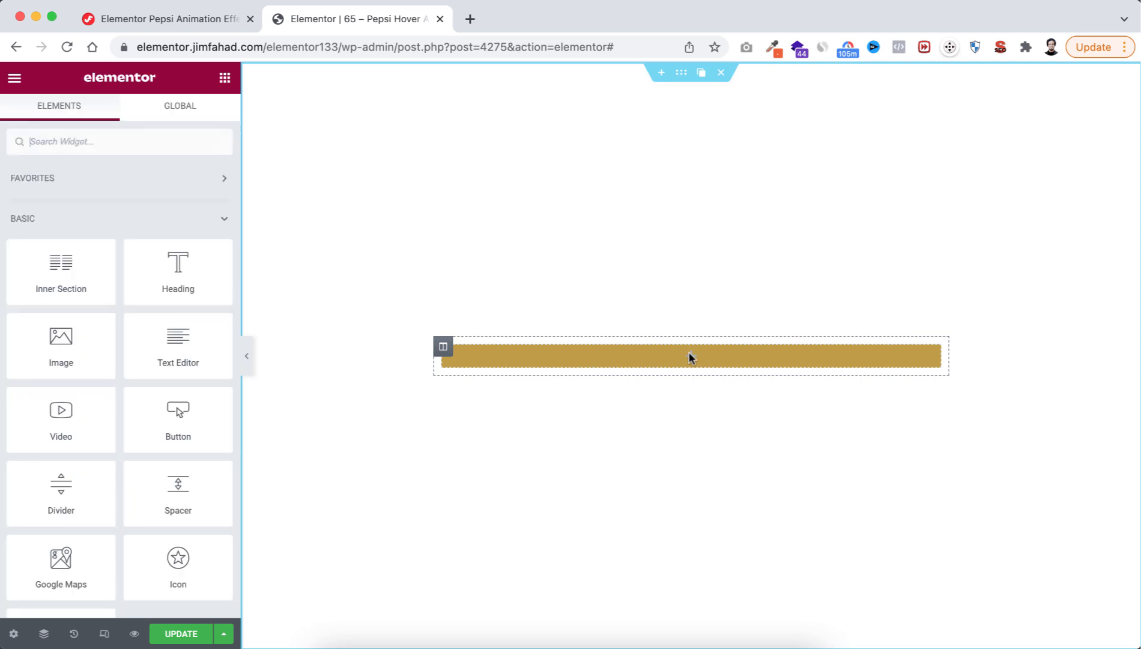
{"action": "left_click_drag", "start_coordinate": [80, 281], "coordinate": [683, 347]}
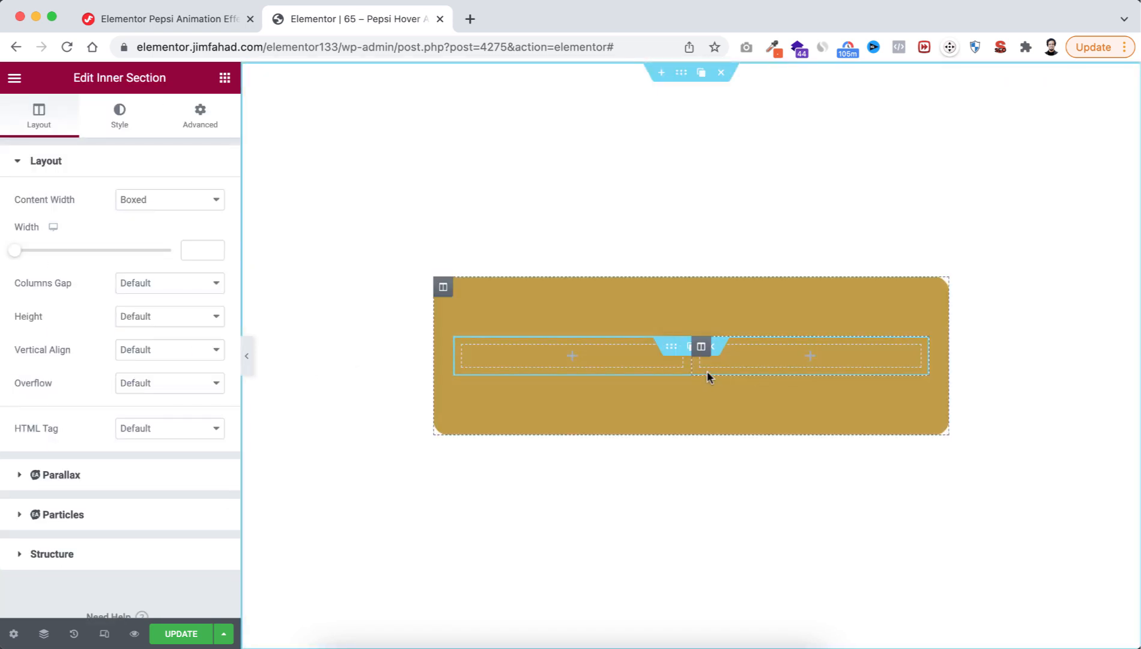
{"action": "mouse_move", "coordinate": [702, 346]}
{"action": "left_click", "coordinate": [761, 347]}
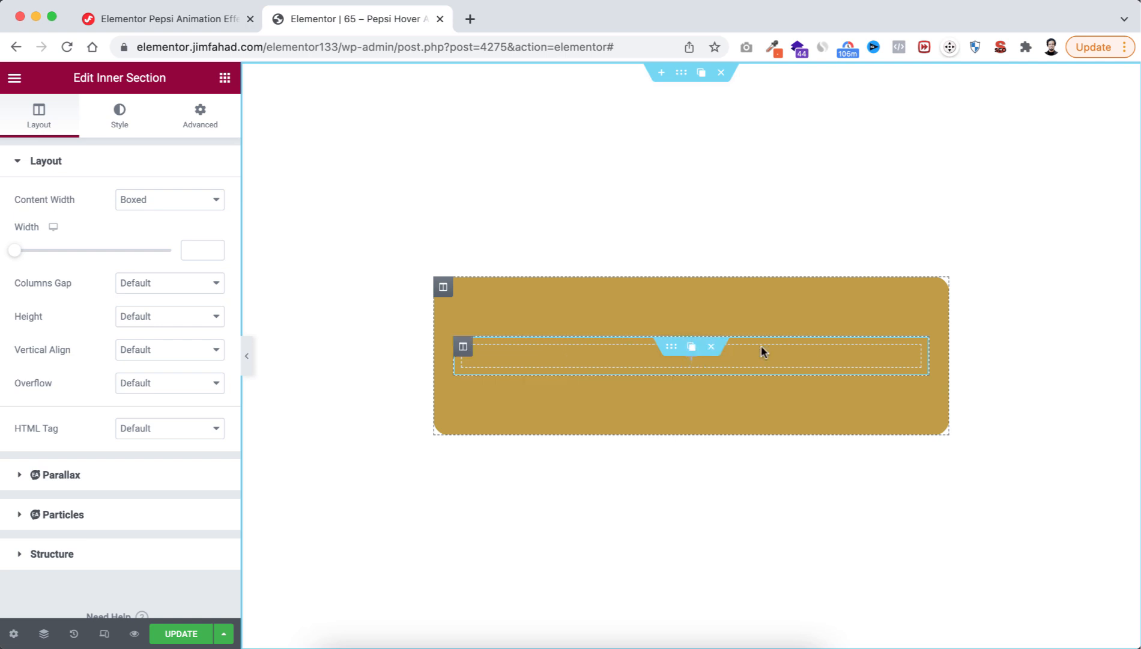
Add a Heading widget to the inner section with the title "Pepsi Love"
{"action": "left_click", "coordinate": [689, 358]}
{"action": "left_click_drag", "start_coordinate": [183, 285], "coordinate": [624, 369]}
{"action": "triple_click", "coordinate": [160, 221]}
{"action": "type", "text": "Peps"}
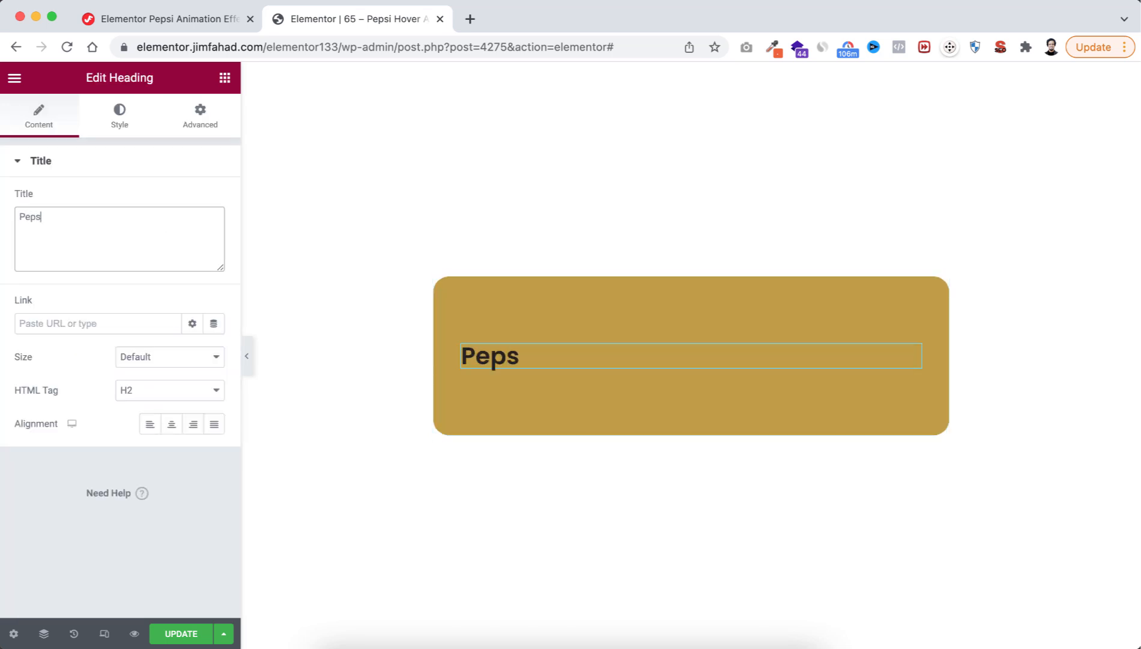
{"action": "type", "text": "i Love"}
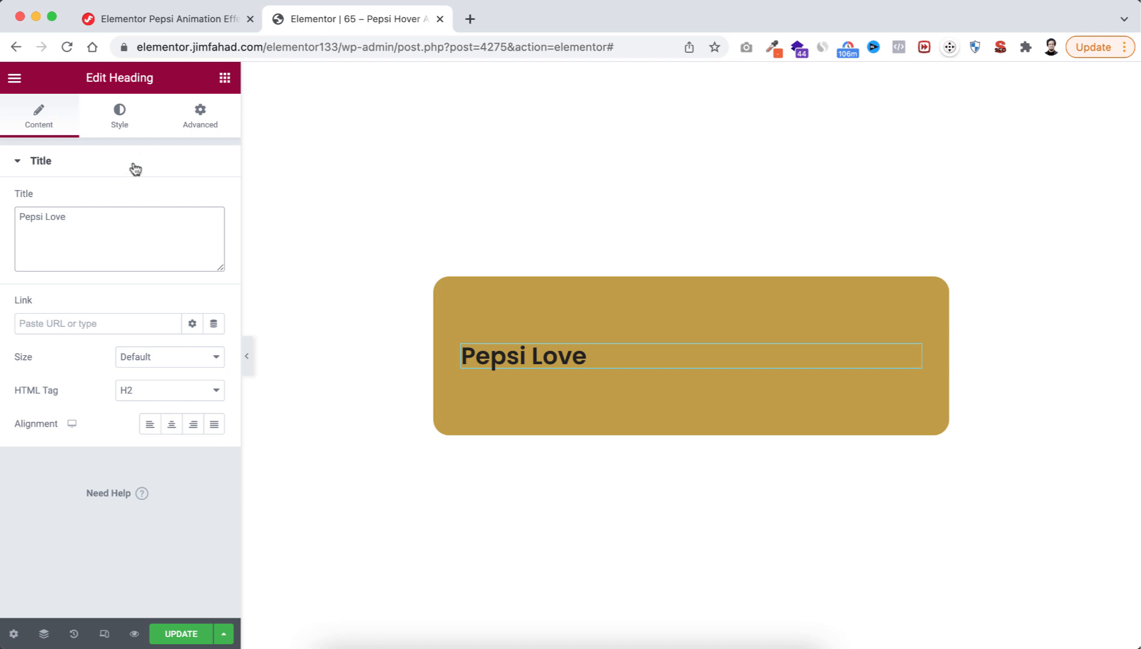
Set the heading's text color to white, #FFFFFF
{"action": "left_click", "coordinate": [121, 115]}
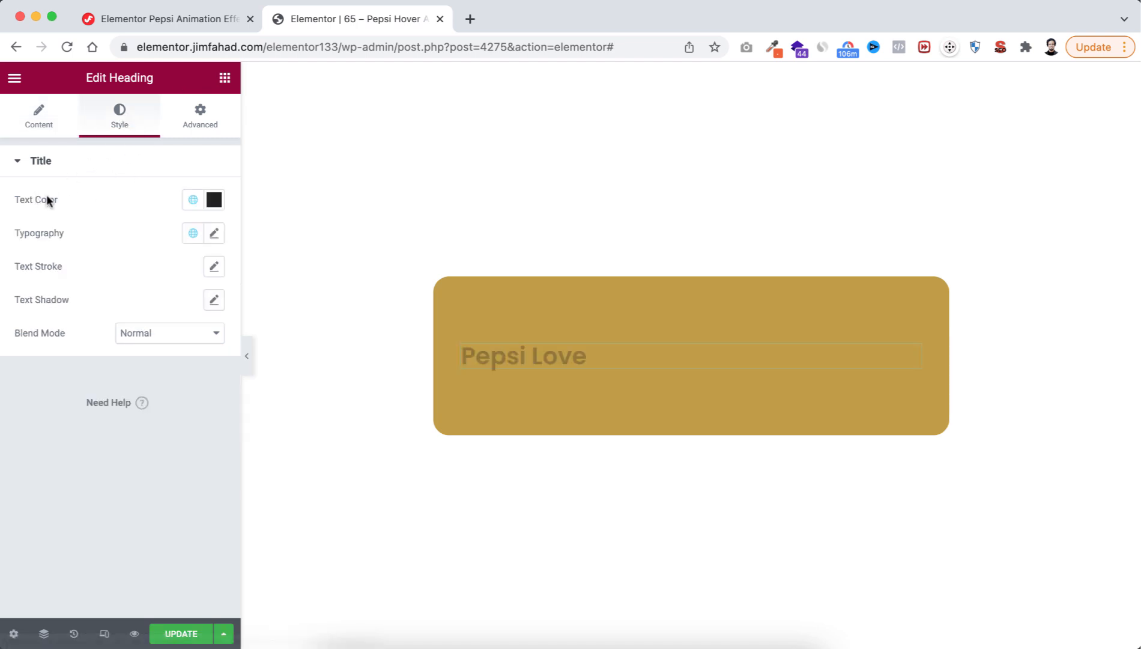
{"action": "left_click", "coordinate": [216, 201]}
{"action": "left_click_drag", "start_coordinate": [77, 301], "coordinate": [13, 209]}
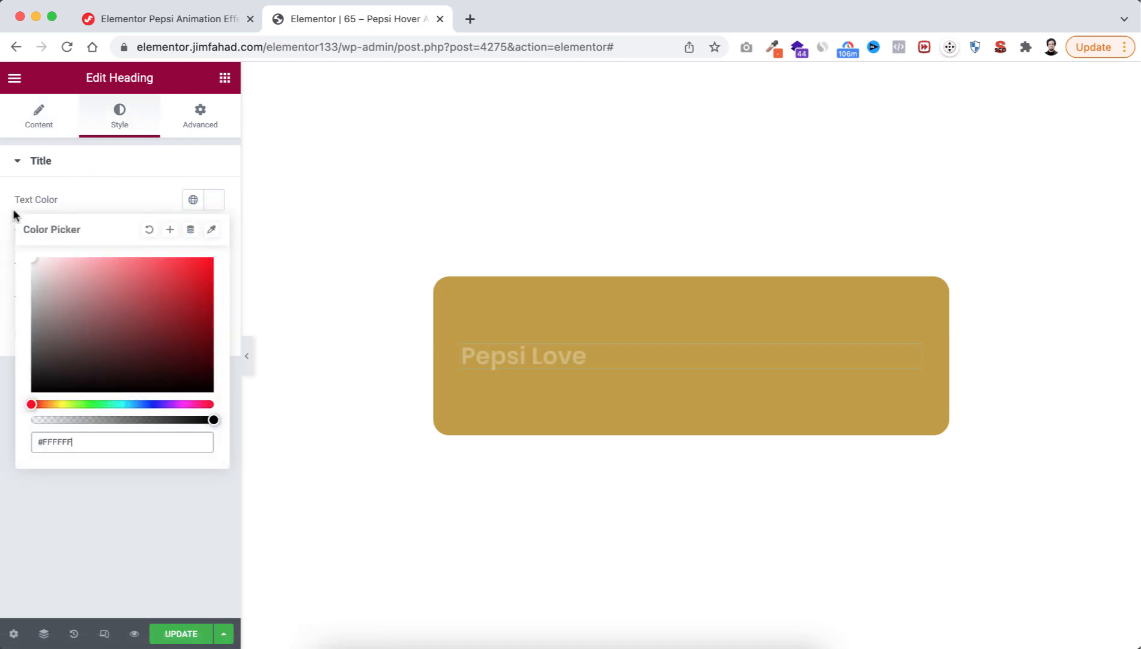
{"action": "left_click", "coordinate": [125, 201]}
Set the heading's typography to size 32 px, line height 1.2 em and letter spacing 0.5
{"action": "left_click", "coordinate": [214, 233]}
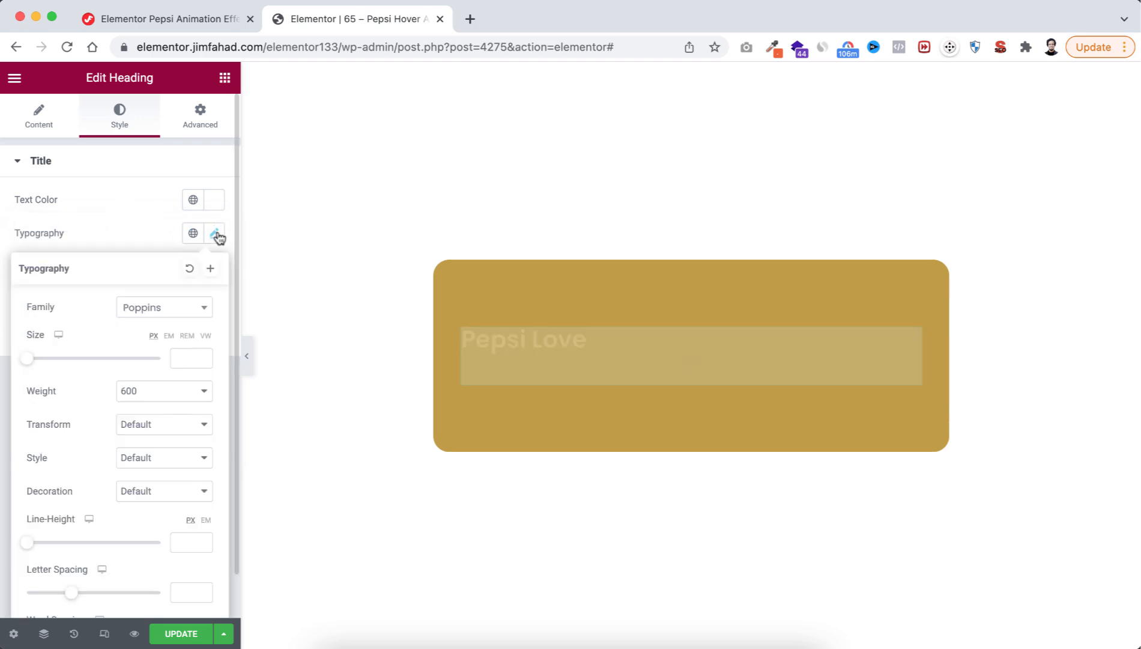
{"action": "left_click", "coordinate": [178, 358]}
{"action": "type", "text": "36"}
{"action": "key", "text": "BackSpace"}
{"action": "type", "text": "2"}
{"action": "left_click", "coordinate": [206, 519]}
{"action": "left_click", "coordinate": [181, 539]}
{"action": "type", "text": "1.2"}
{"action": "left_click", "coordinate": [174, 592]}
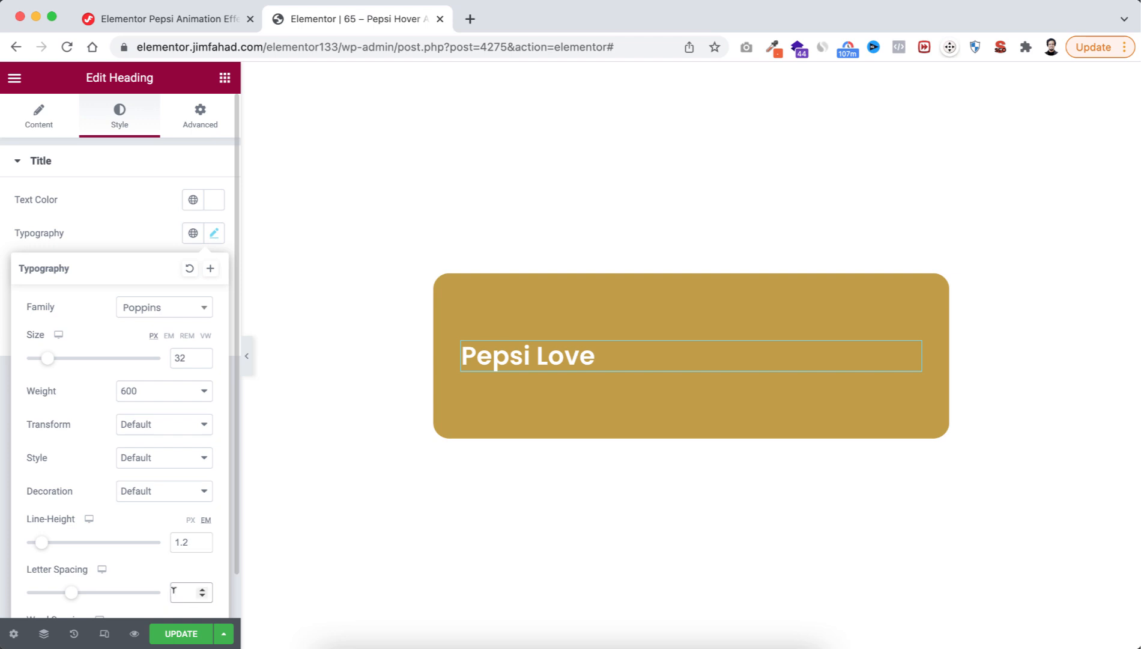
{"action": "type", "text": "0.5"}
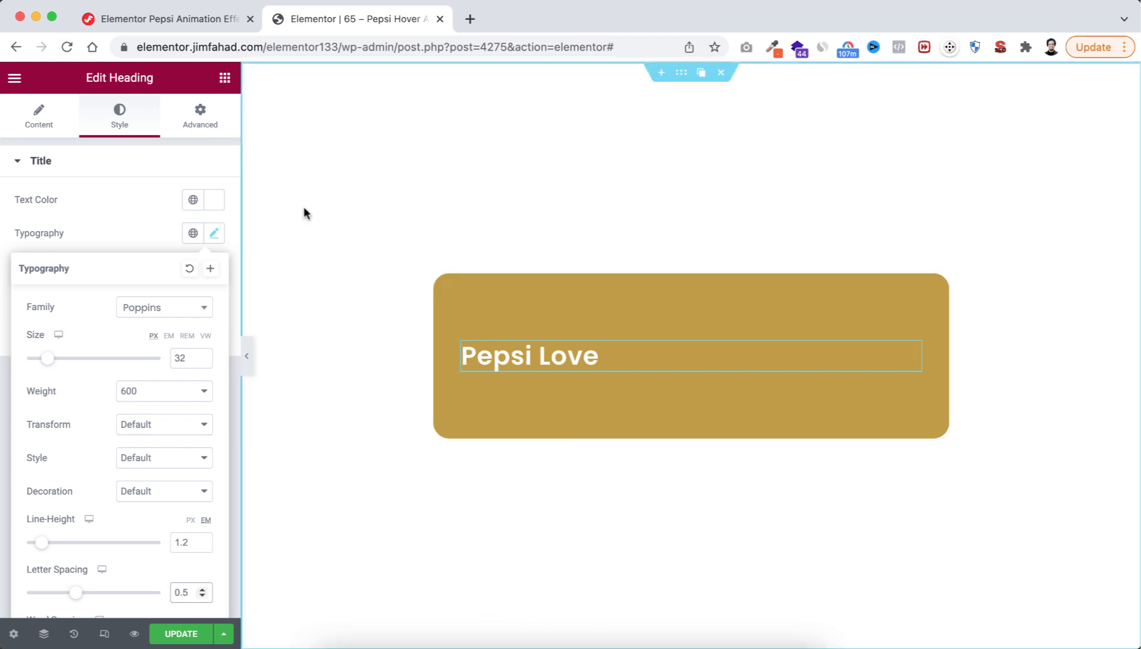
Add a Text Editor widget below the heading containing the Pepsi Caffeine Free description, ending "ingredients for all our Pepsi products."
{"action": "left_click", "coordinate": [225, 79]}
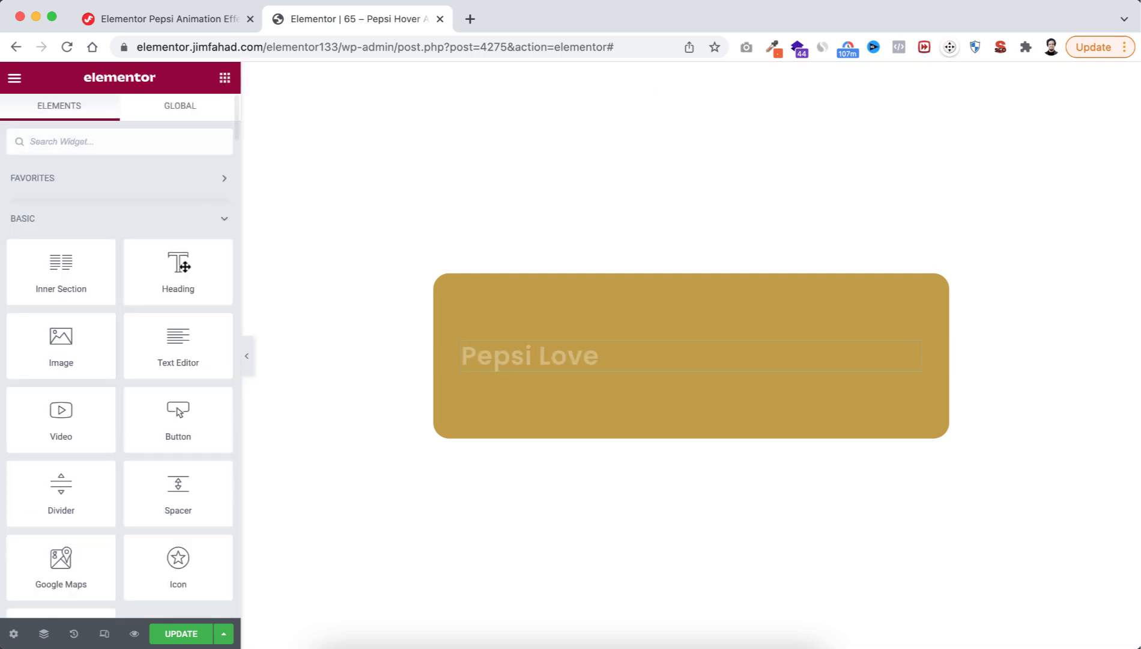
{"action": "left_click_drag", "start_coordinate": [166, 352], "coordinate": [521, 356]}
{"action": "left_click_drag", "start_coordinate": [119, 408], "coordinate": [7, 263]}
{"action": "type", "text": "Pepsi Caffeine Free. The gang's all here. Compare flavors, get nutritional facts and check out ingredients for all our Pepsi products."}
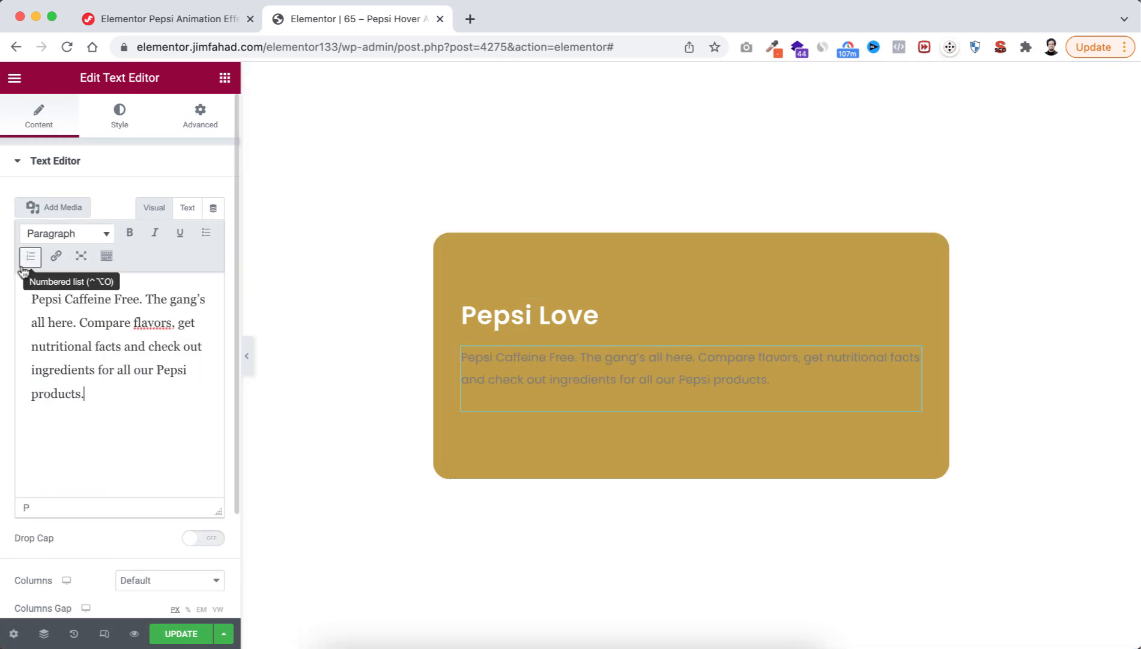
Set the description's text color to white, #FFFFFF
{"action": "left_click", "coordinate": [118, 111]}
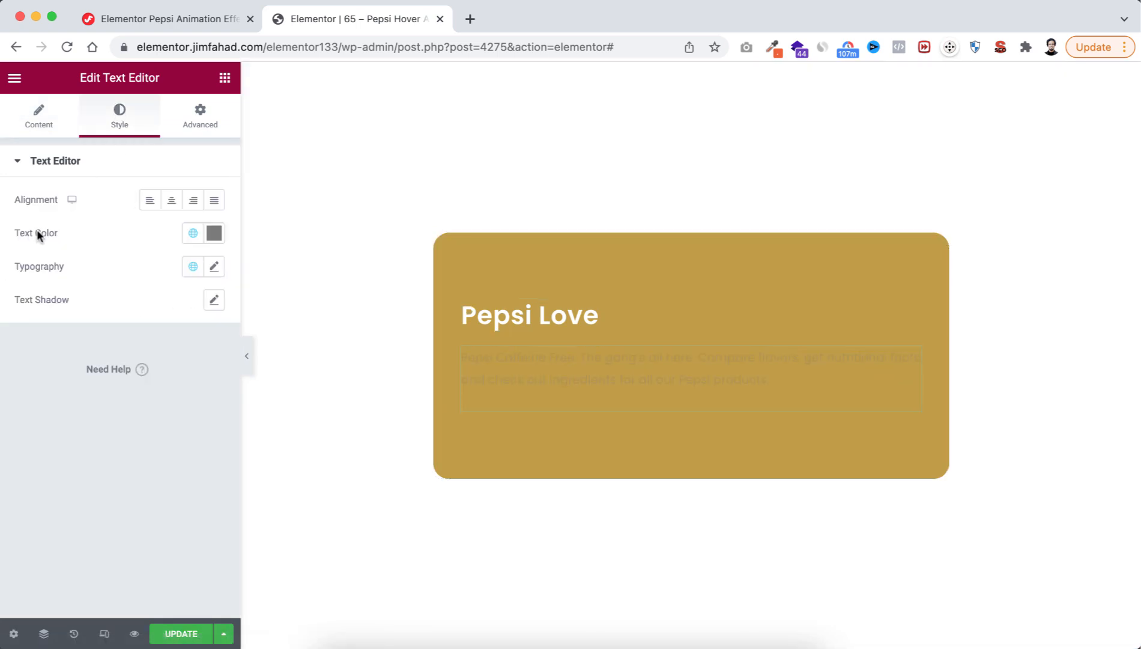
{"action": "left_click", "coordinate": [213, 232]}
{"action": "left_click_drag", "start_coordinate": [56, 333], "coordinate": [13, 269]}
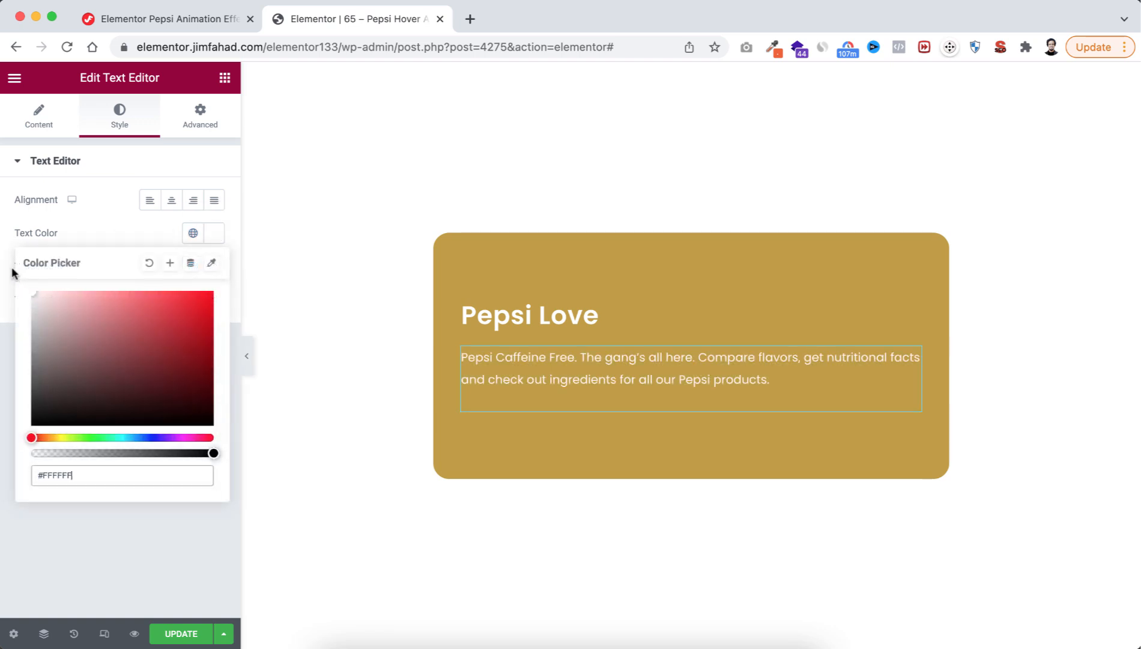
{"action": "left_click", "coordinate": [90, 238]}
Set the description's typography to size 16 px, line height 1.5 em and letter spacing 0.5
{"action": "left_click", "coordinate": [215, 268]}
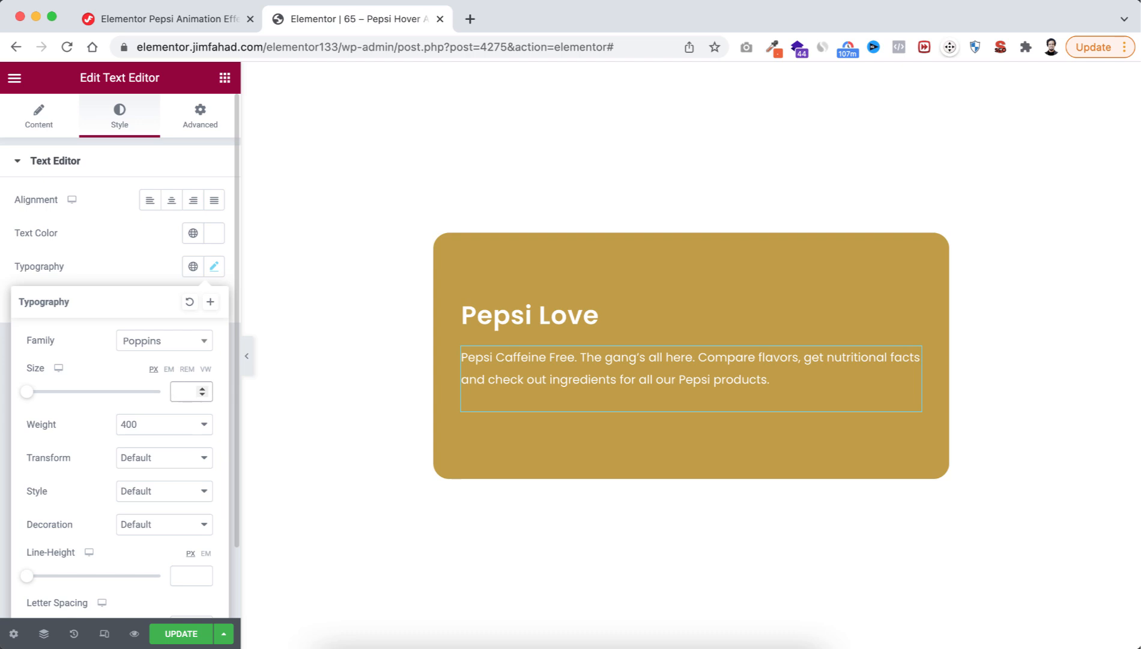
{"action": "type", "text": "16"}
{"action": "left_click", "coordinate": [206, 553]}
{"action": "left_click", "coordinate": [187, 575]}
{"action": "type", "text": "1.2"}
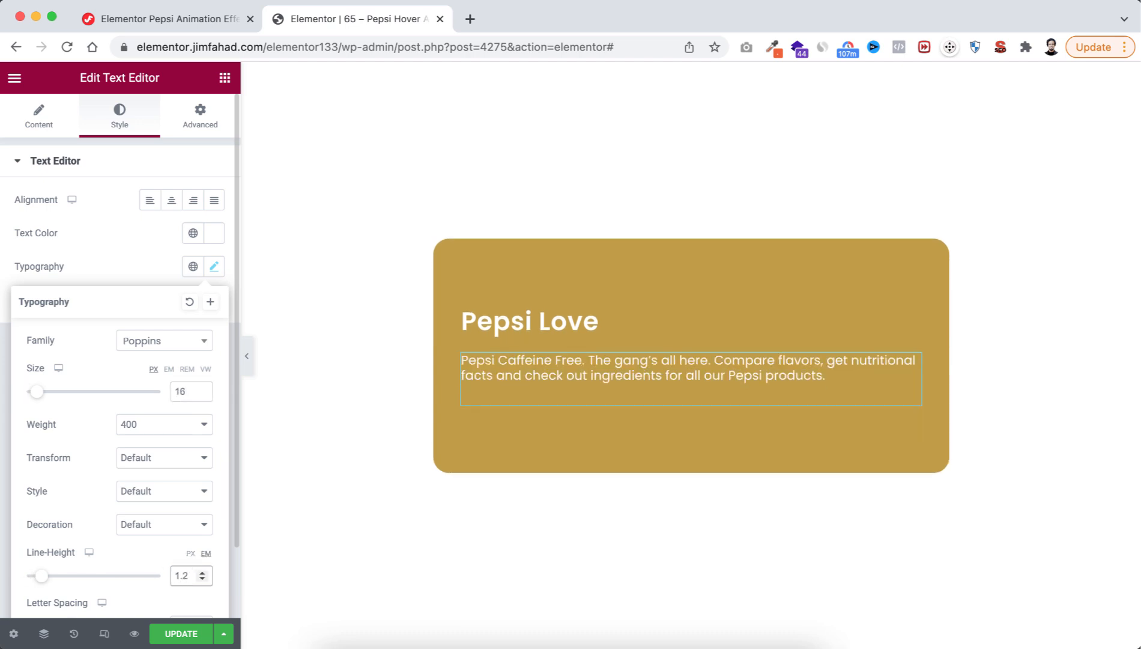
{"action": "key", "text": "BackSpace"}
{"action": "type", "text": "5"}
{"action": "scroll", "coordinate": [160, 570], "scroll_direction": "down", "scroll_amount": 3}
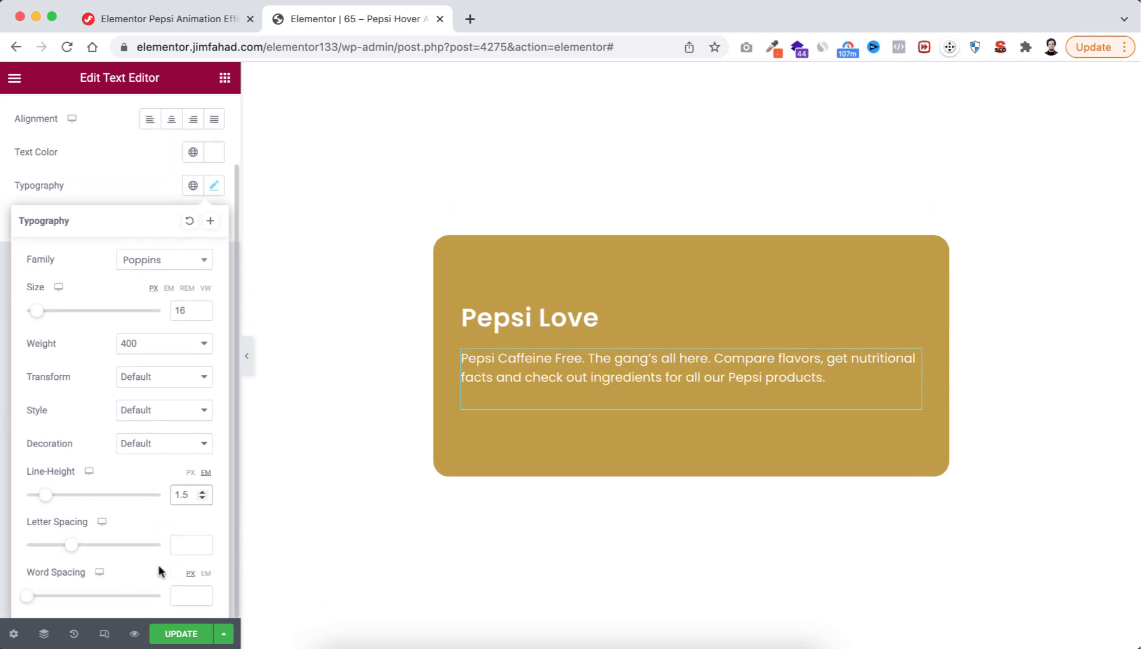
{"action": "left_click", "coordinate": [181, 546]}
{"action": "type", "text": "0."}
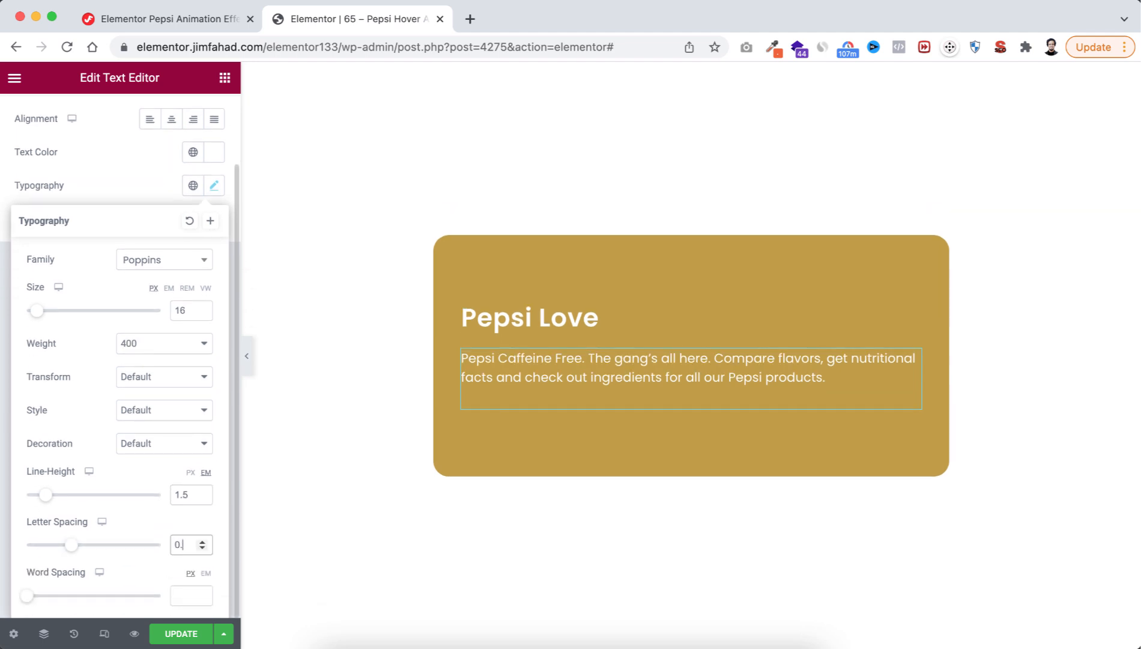
{"action": "type", "text": "5"}
Unlink the description's margin values and set its bottom margin to -10 px
{"action": "scroll", "coordinate": [123, 188], "scroll_direction": "up", "scroll_amount": 3}
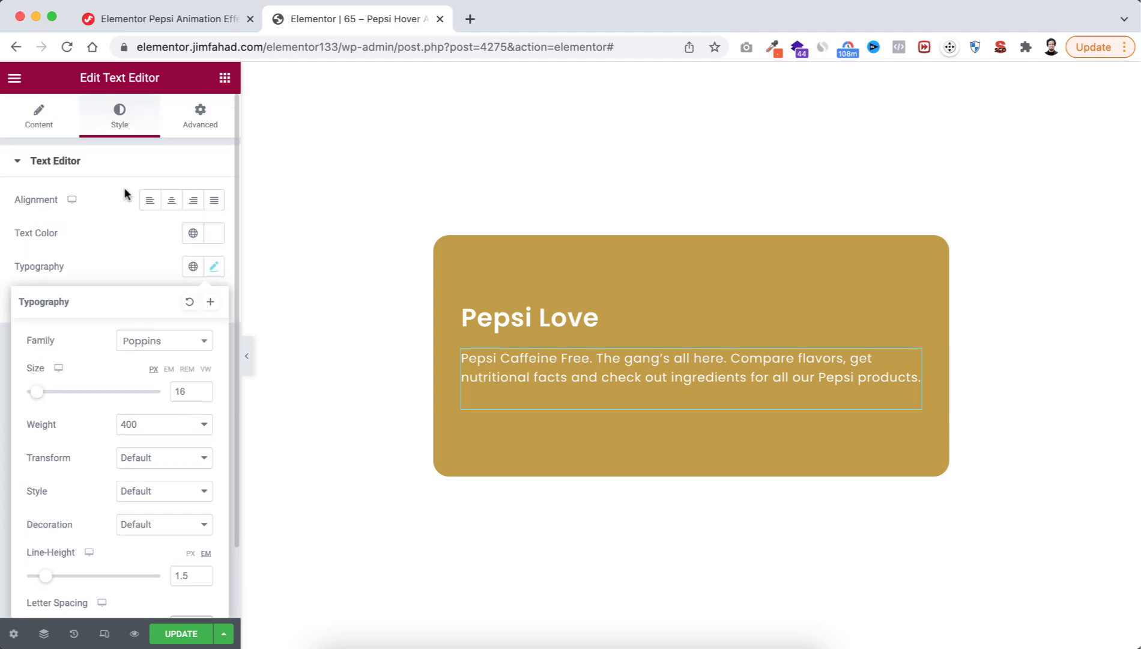
{"action": "left_click", "coordinate": [192, 131]}
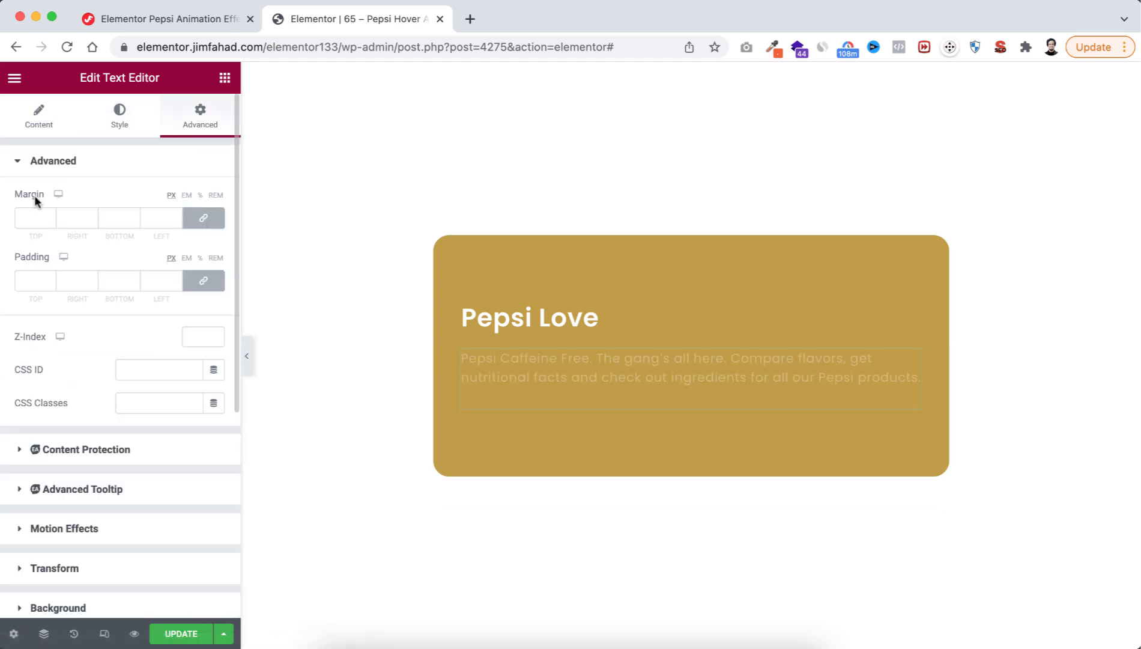
{"action": "left_click", "coordinate": [203, 217]}
{"action": "left_click", "coordinate": [125, 218]}
{"action": "type", "text": "-1"}
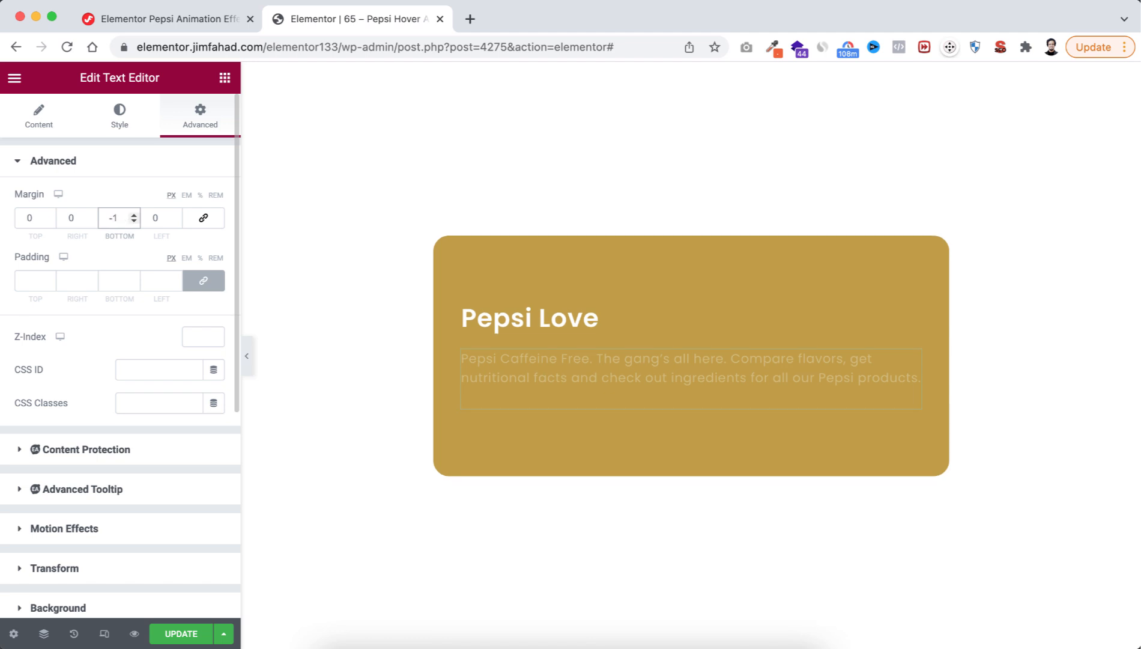
{"action": "type", "text": "0"}
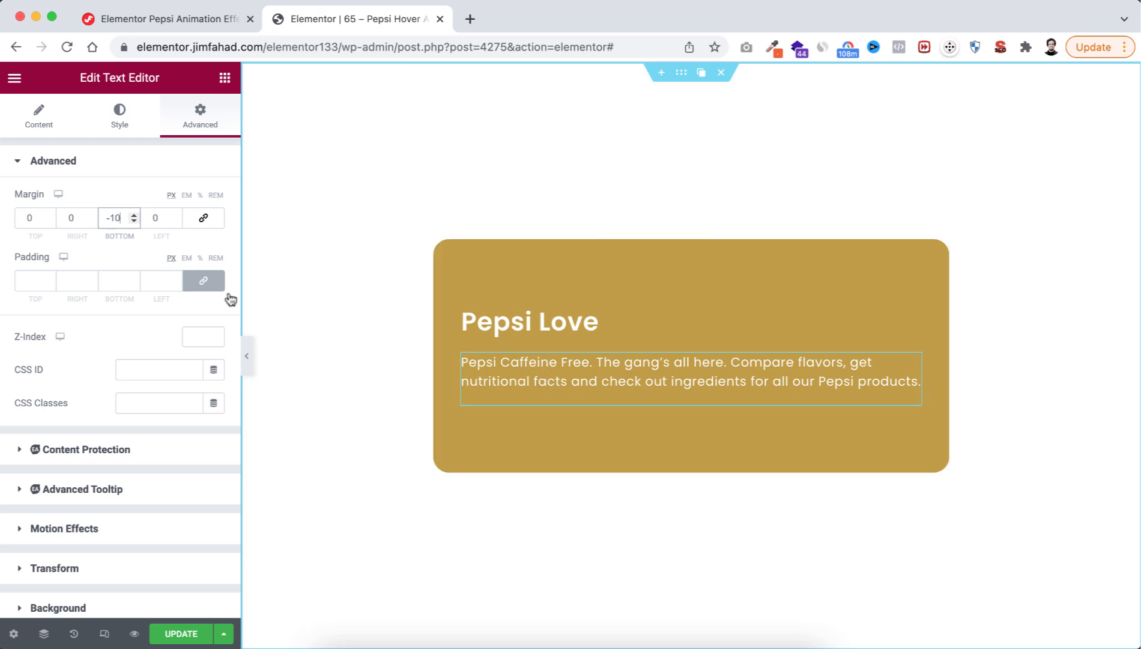
Give the description text a custom width of 310 px in its positioning settings
{"action": "scroll", "coordinate": [178, 535], "scroll_direction": "down", "scroll_amount": 6}
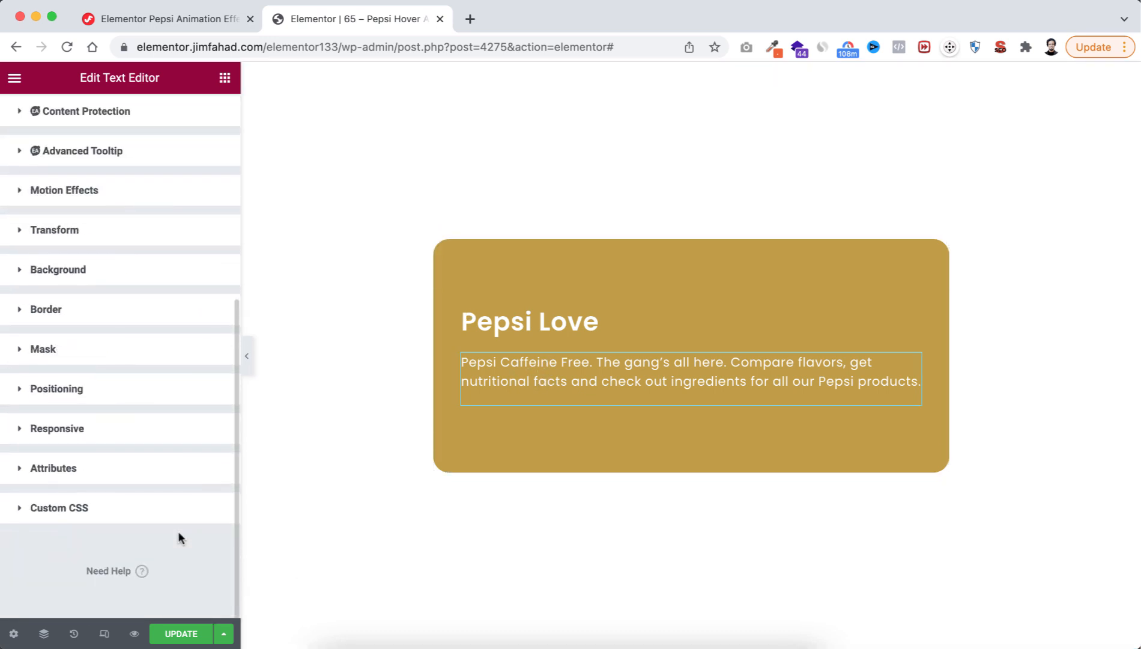
{"action": "left_click", "coordinate": [135, 397]}
{"action": "scroll", "coordinate": [84, 463], "scroll_direction": "down", "scroll_amount": 2}
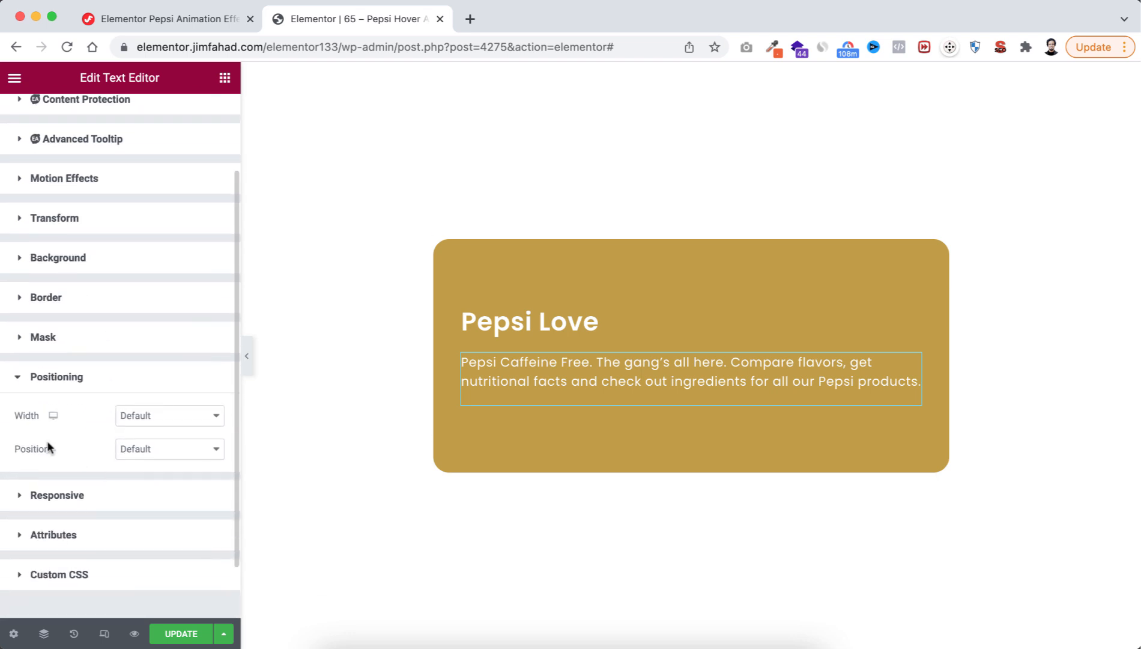
{"action": "left_click", "coordinate": [155, 415]}
{"action": "left_click", "coordinate": [151, 466]}
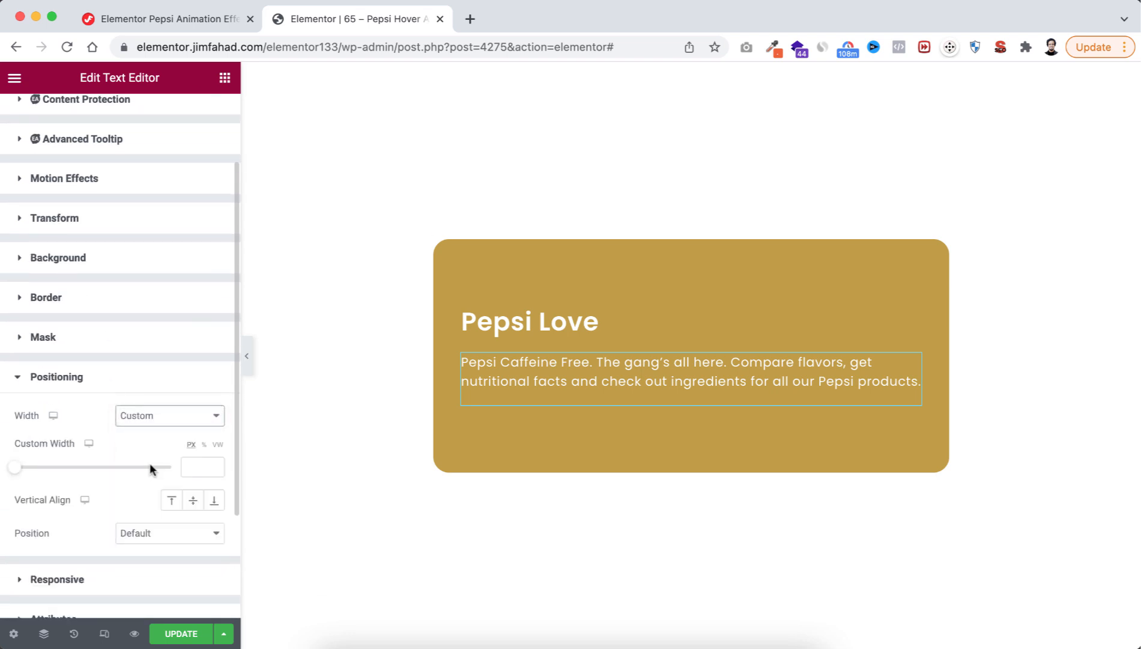
{"action": "left_click", "coordinate": [191, 465]}
{"action": "type", "text": "310"}
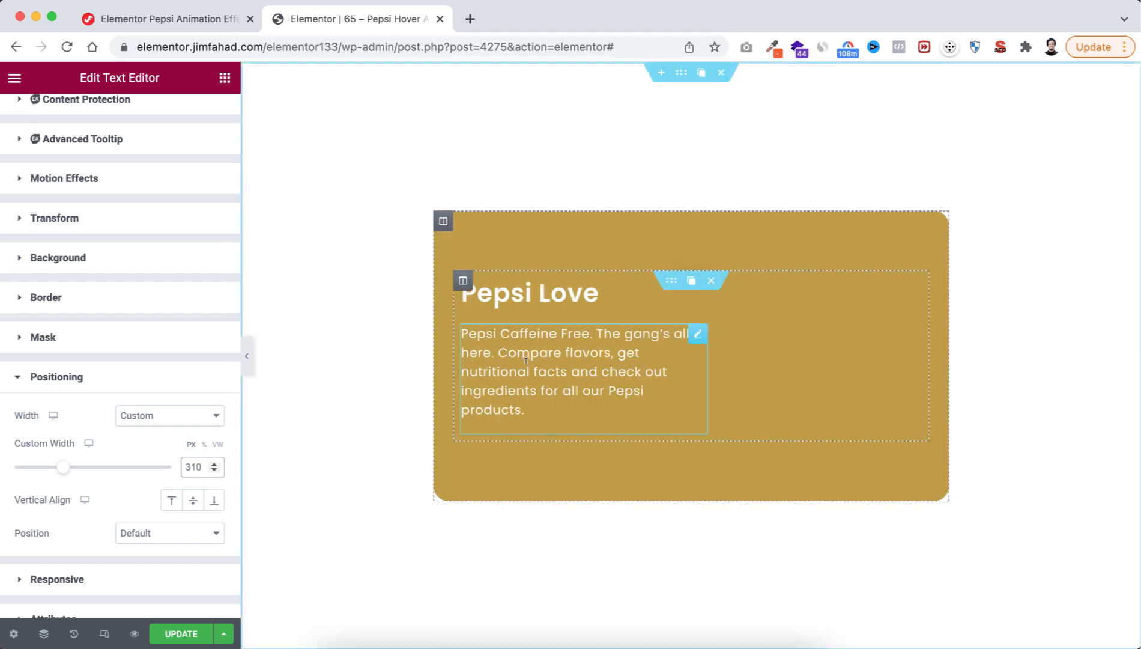
Add a Button widget below the description with the text "Read More"
{"action": "left_click", "coordinate": [225, 77]}
{"action": "left_click_drag", "start_coordinate": [198, 438], "coordinate": [542, 421]}
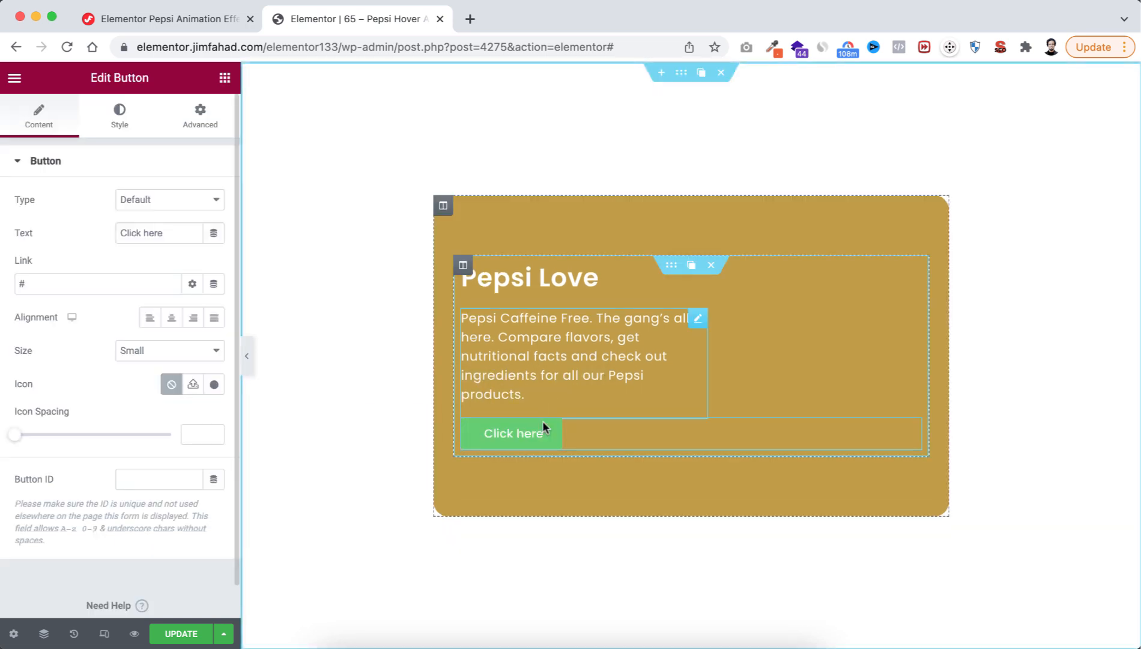
{"action": "left_click", "coordinate": [187, 230]}
{"action": "key", "text": "super+a"}
{"action": "type", "text": "R"}
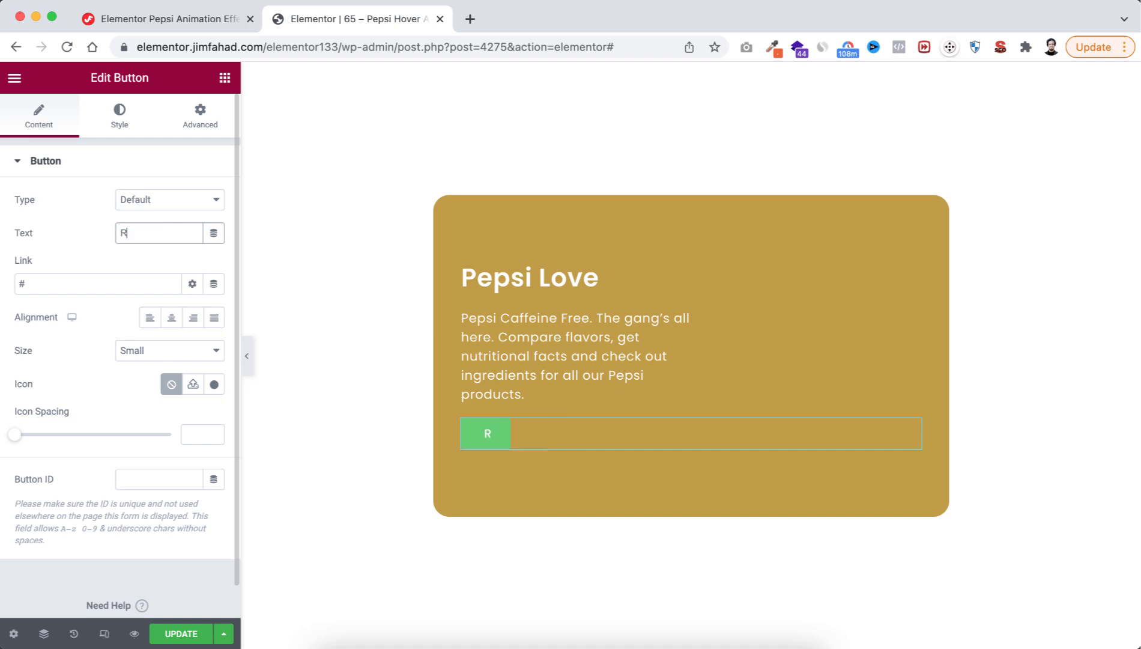
{"action": "type", "text": "ead More"}
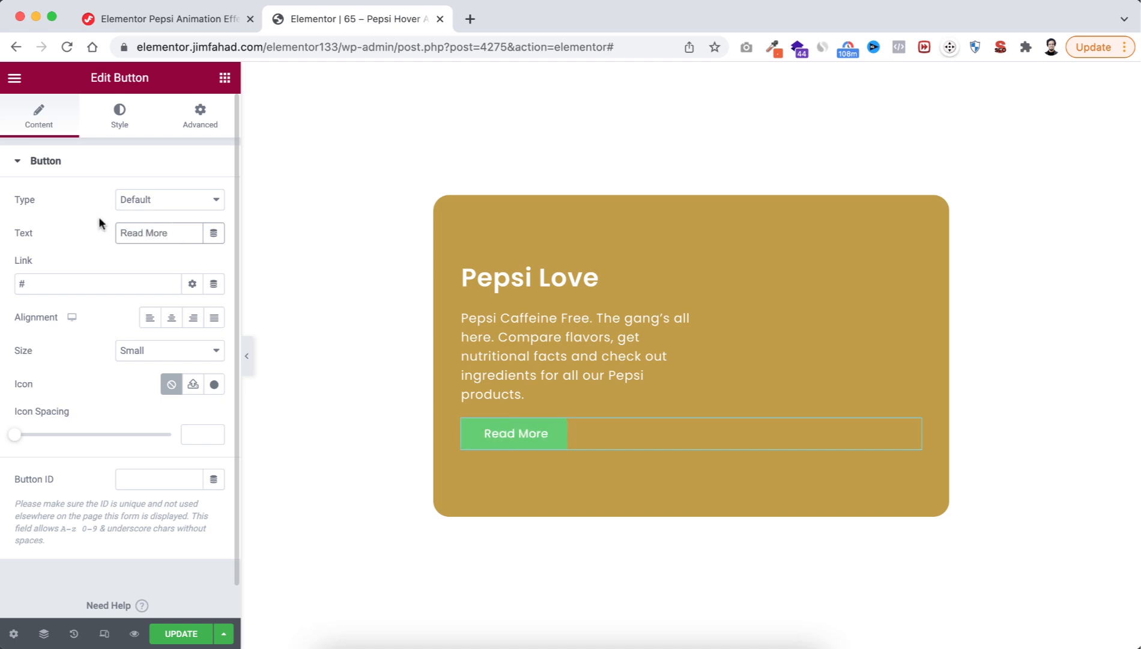
Set the Read More button's background color to white, #FFFFFF, and its text color to black, #000000
{"action": "left_click", "coordinate": [119, 115]}
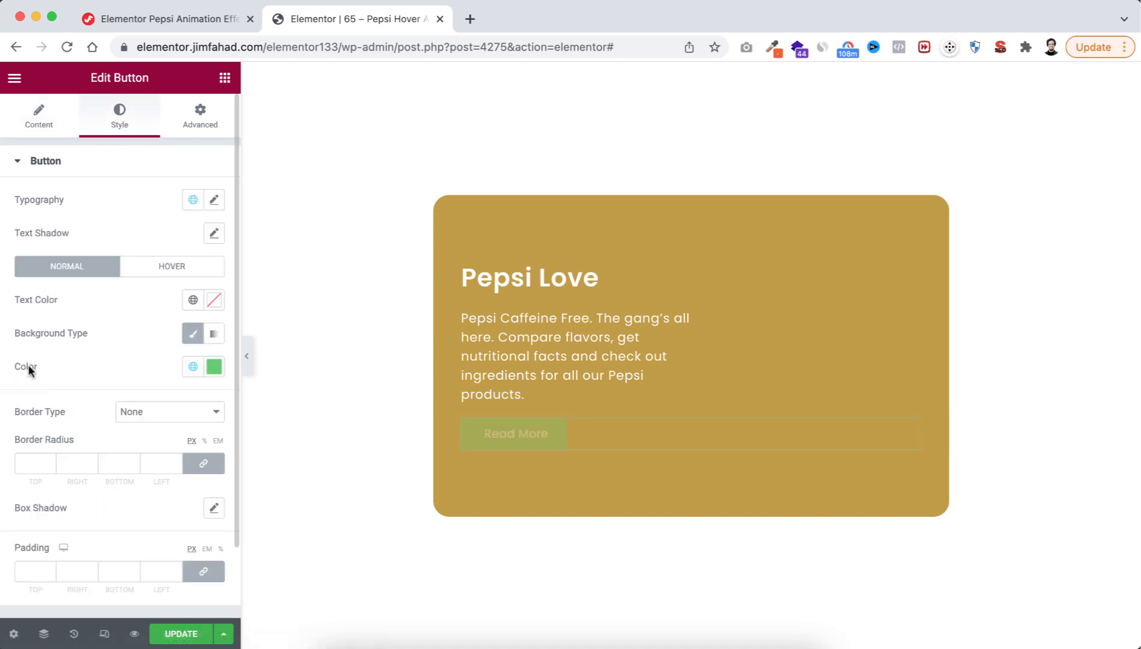
{"action": "left_click", "coordinate": [213, 367]}
{"action": "mouse_move", "coordinate": [99, 435]}
{"action": "left_mouse_down"}
{"action": "mouse_move", "coordinate": [79, 440]}
{"action": "mouse_move", "coordinate": [22, 419]}
{"action": "left_mouse_up"}
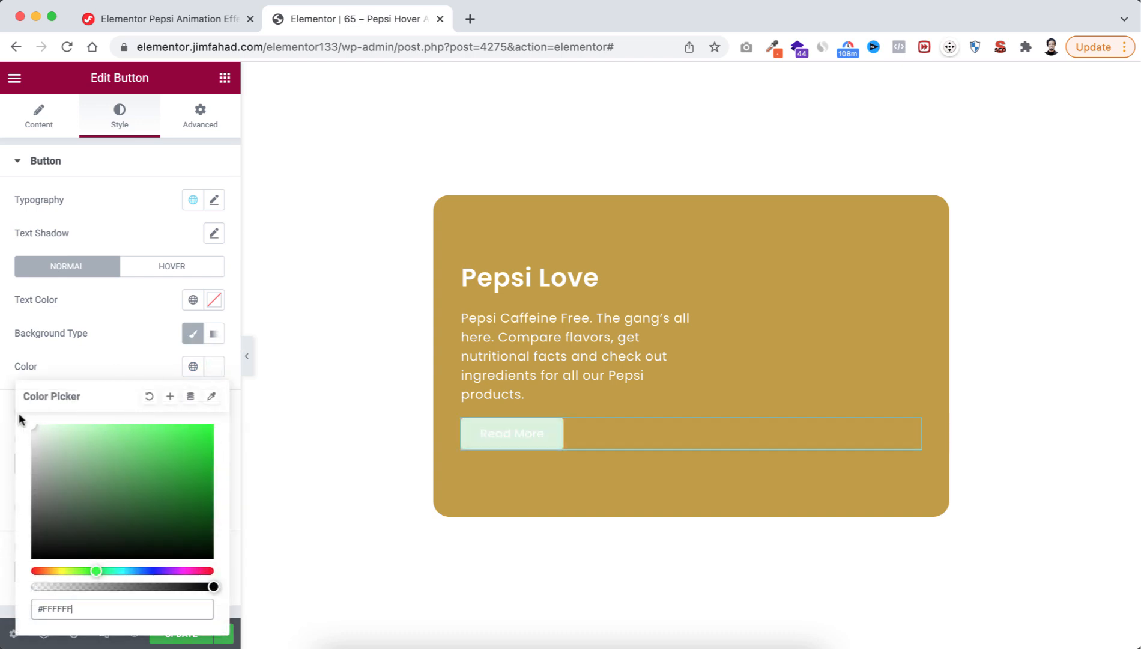
{"action": "left_click", "coordinate": [213, 299]}
{"action": "left_click", "coordinate": [103, 462]}
{"action": "left_click_drag", "start_coordinate": [103, 462], "coordinate": [107, 494]}
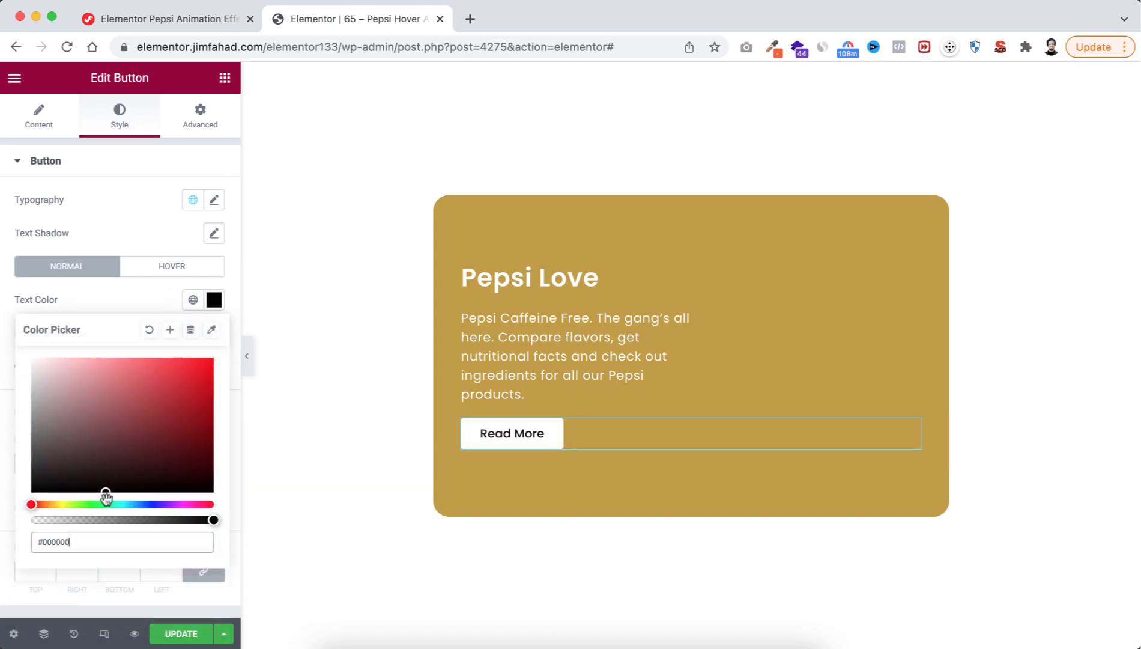
{"action": "left_click", "coordinate": [125, 299]}
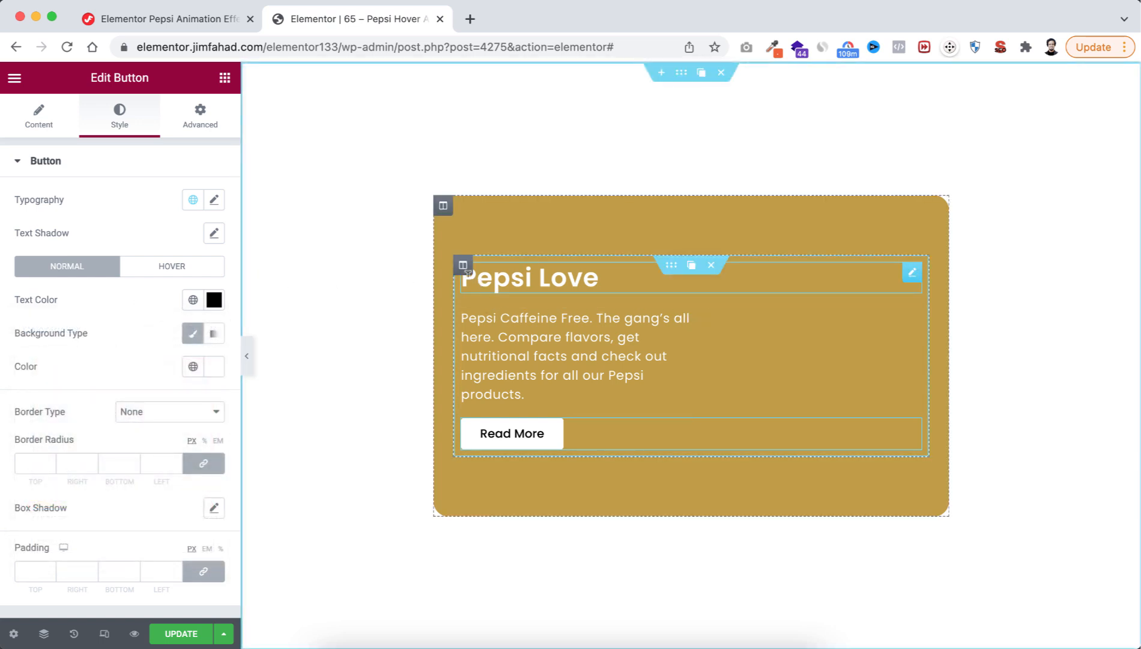
Set the left margin of the inner column holding the heading, description and button to 20%, with the margin values unlinked
{"action": "left_click", "coordinate": [463, 265]}
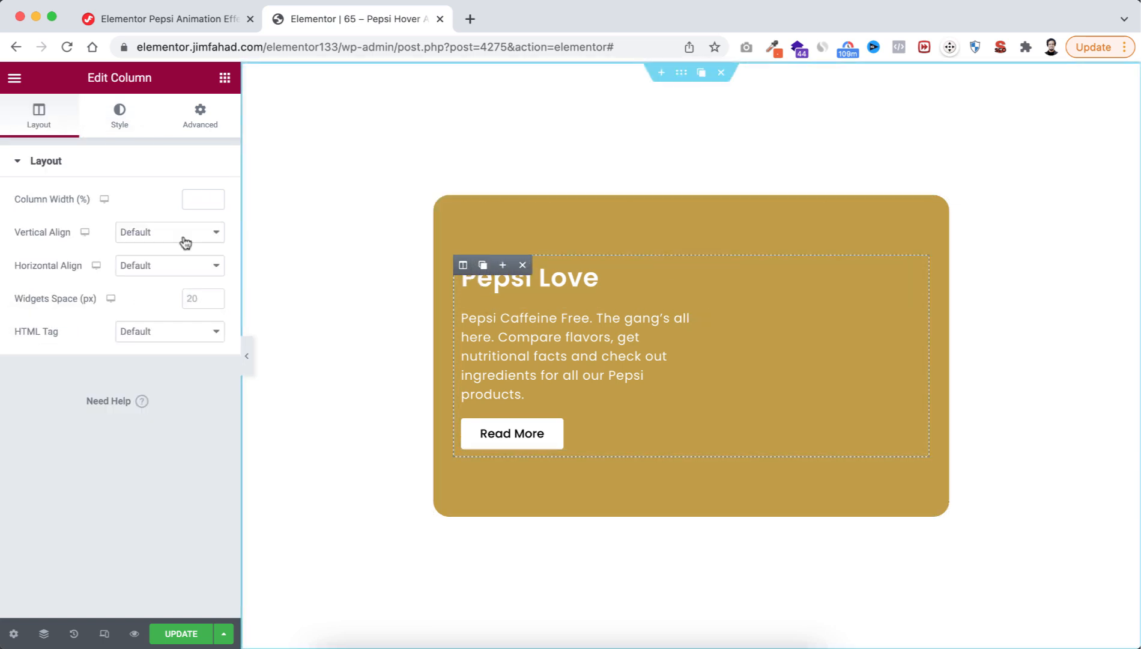
{"action": "left_click", "coordinate": [199, 119]}
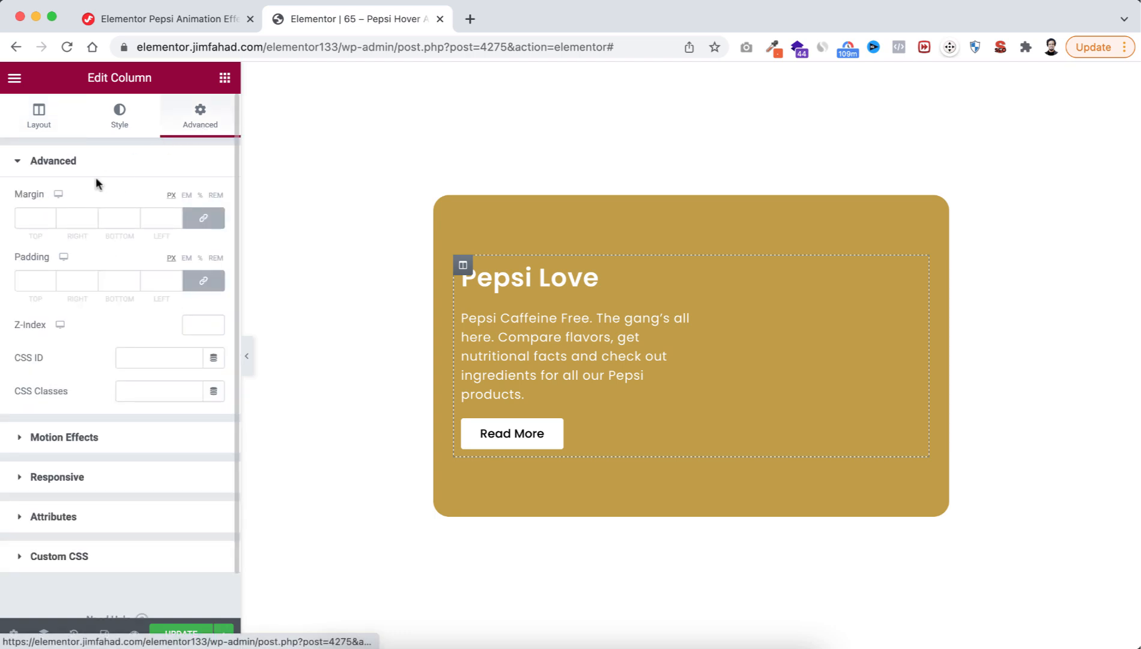
{"action": "left_click", "coordinate": [202, 217]}
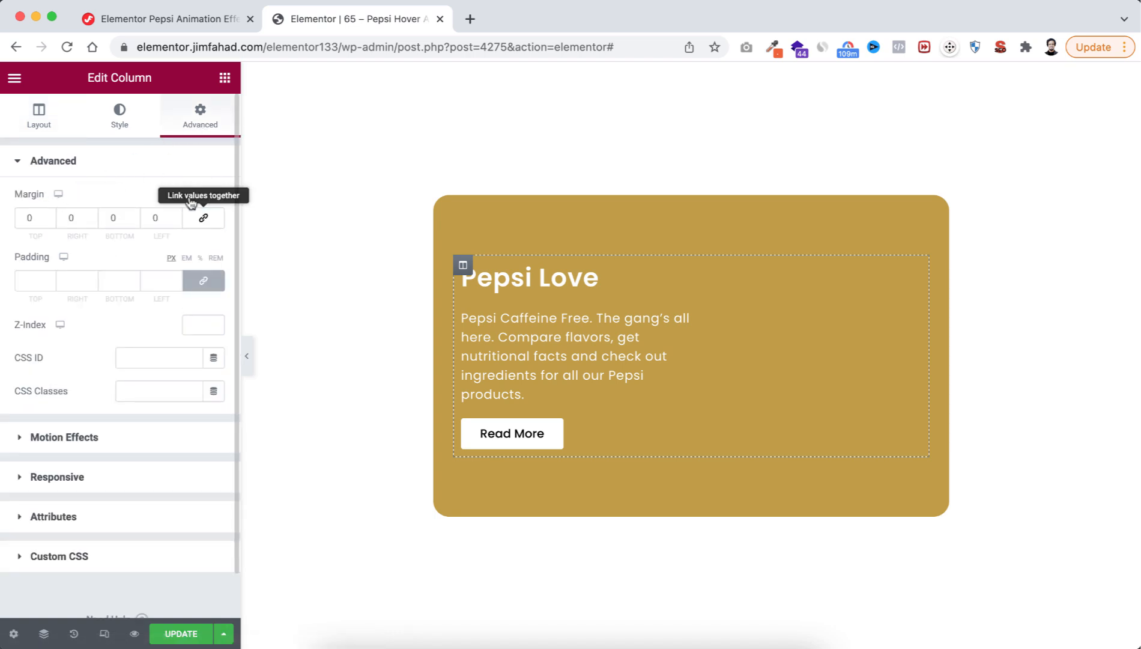
{"action": "left_click", "coordinate": [200, 196]}
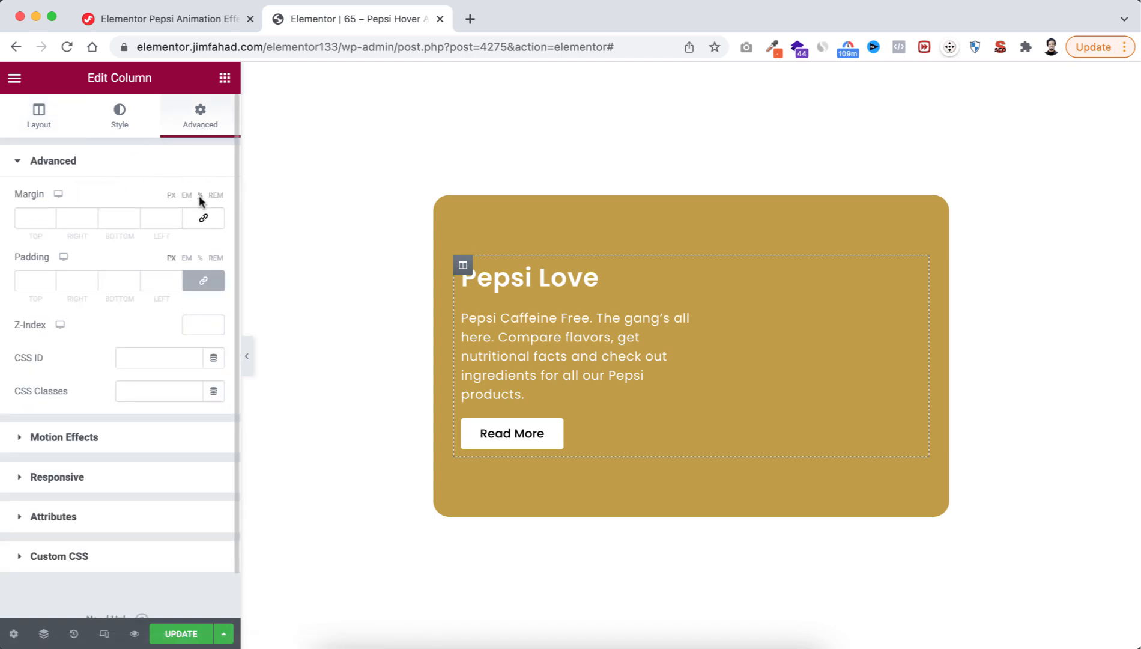
{"action": "left_click", "coordinate": [161, 217]}
{"action": "type", "text": "20"}
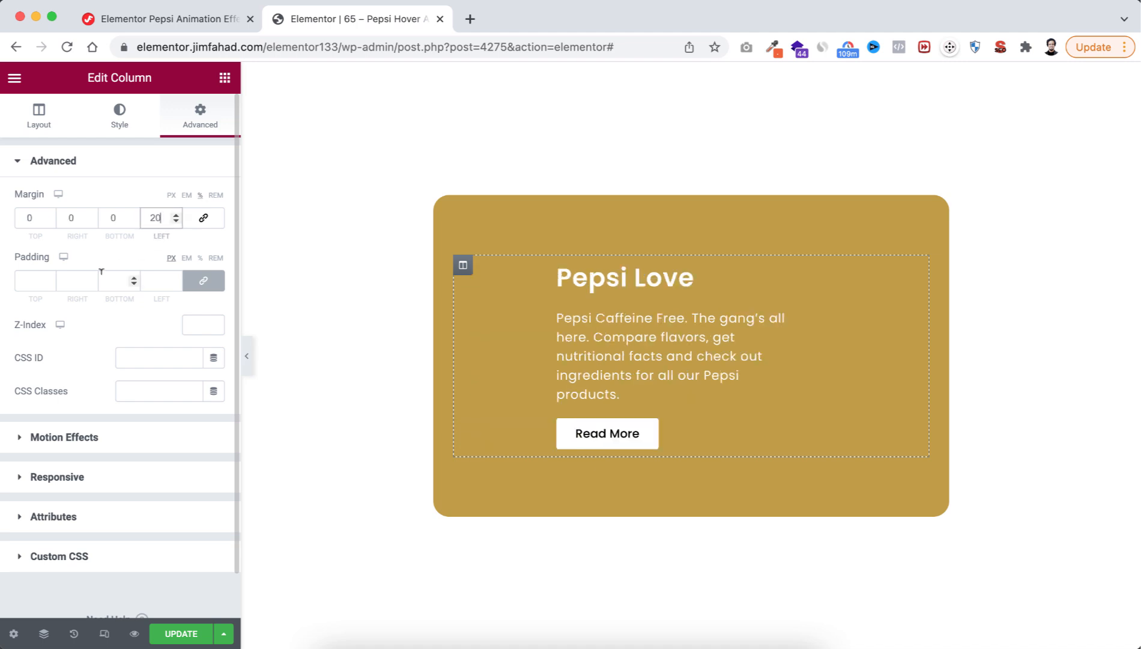
Unlink the inner column's padding values and set its left padding to 20 px
{"action": "left_click", "coordinate": [202, 280]}
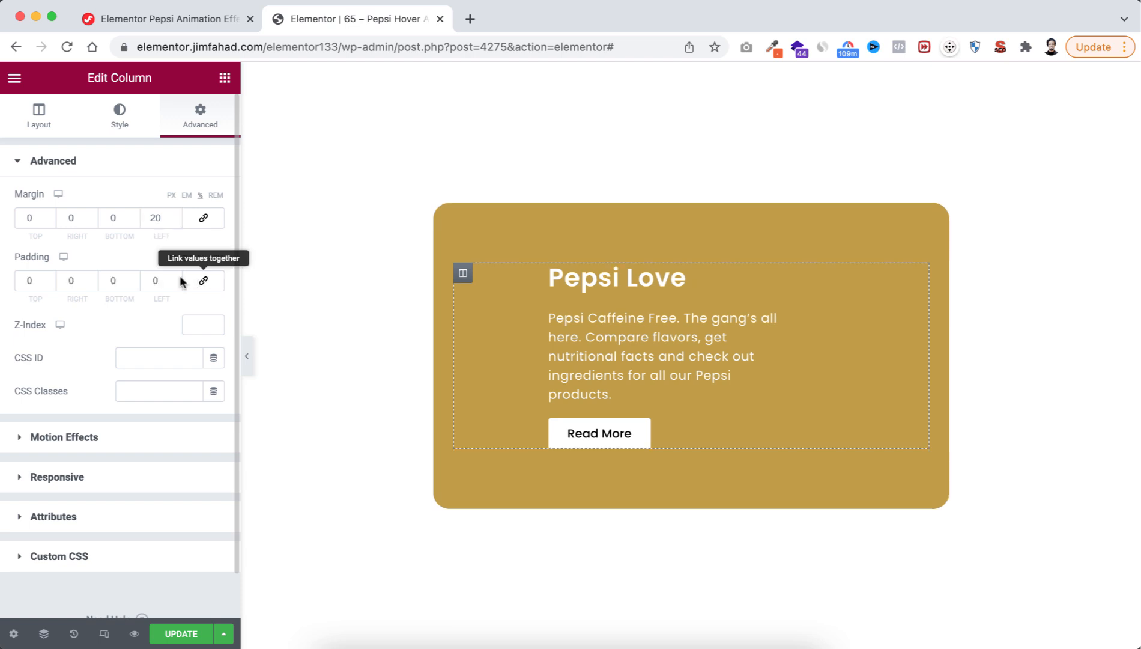
{"action": "left_click", "coordinate": [155, 279]}
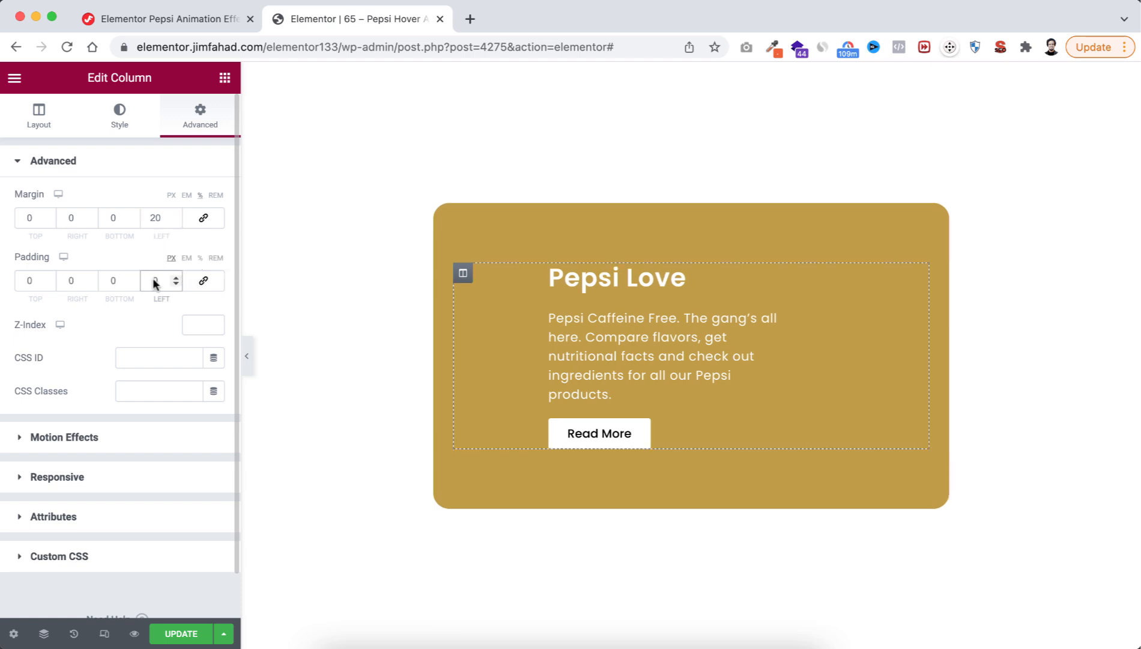
{"action": "type", "text": "20"}
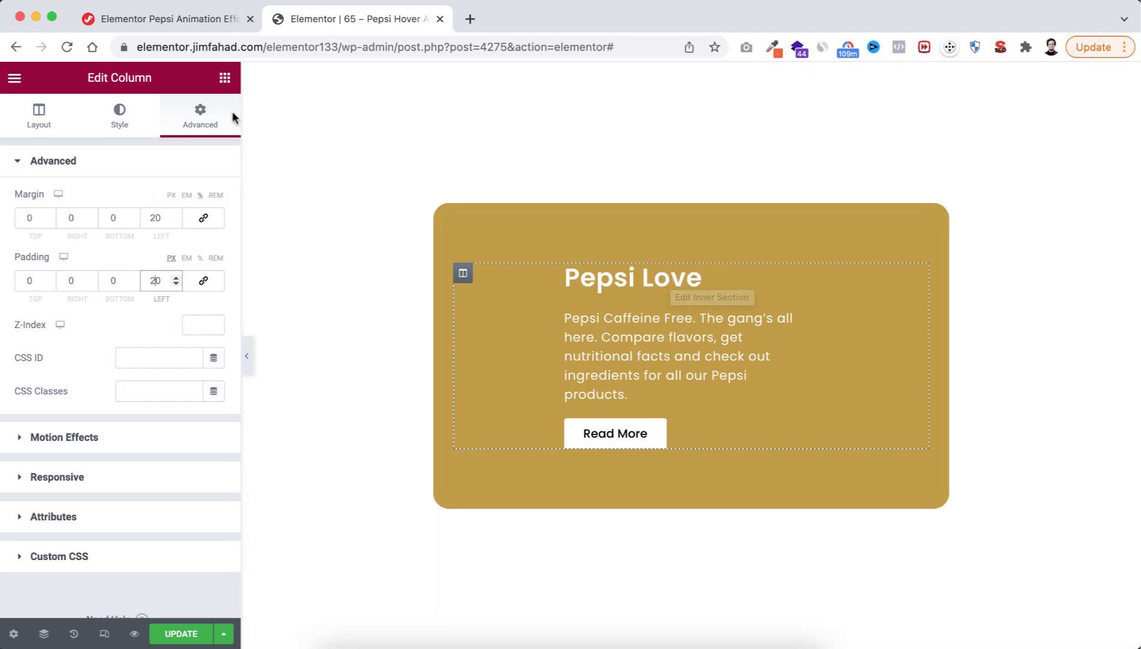
Add an Image widget above the inner section and insert the gold Pepsi Caffeine Free can picture from the media library
{"action": "left_click", "coordinate": [225, 79]}
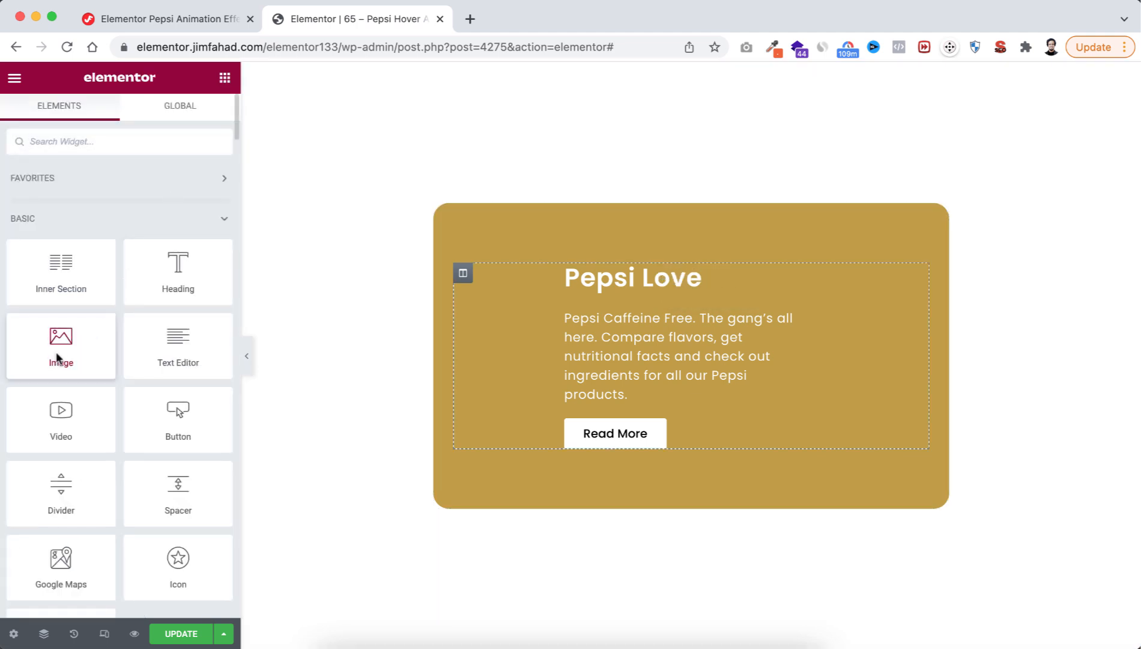
{"action": "left_click_drag", "start_coordinate": [45, 343], "coordinate": [510, 263]}
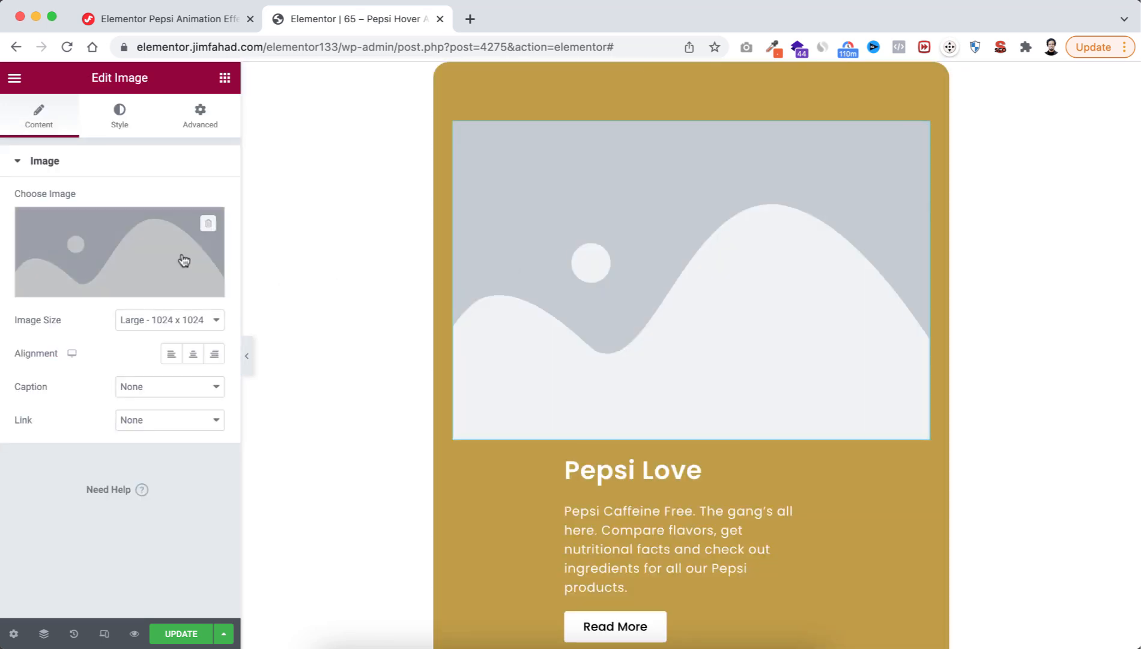
{"action": "left_click", "coordinate": [138, 246]}
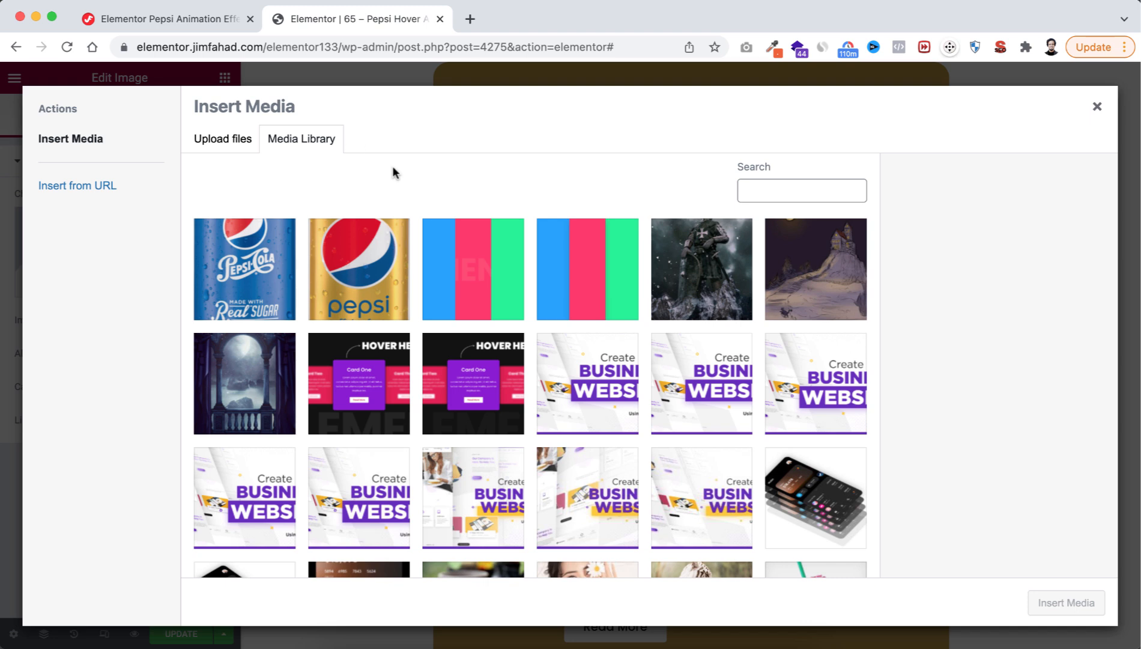
{"action": "left_click", "coordinate": [348, 282]}
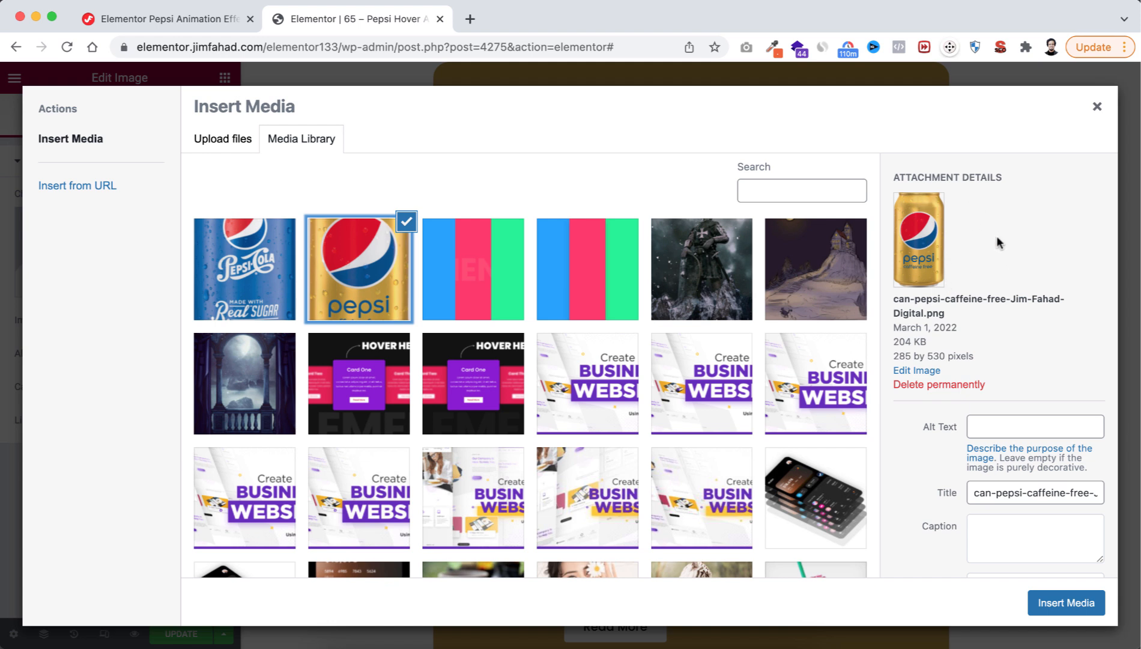
{"action": "left_click", "coordinate": [1046, 604]}
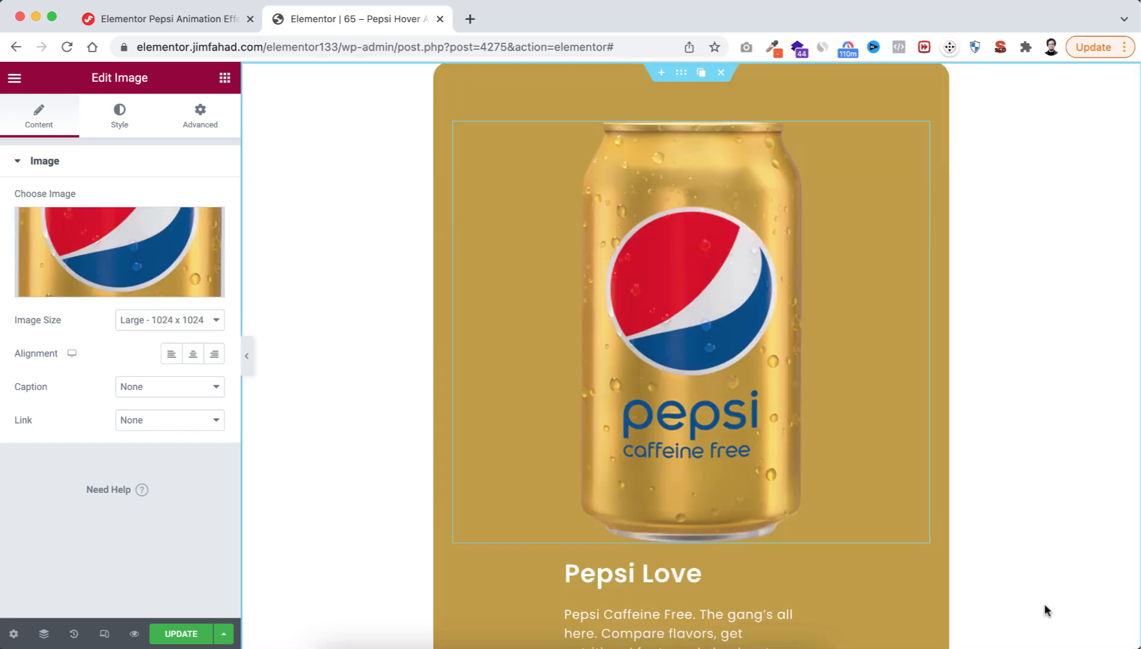
Set the can image's size to Full and its alignment to center
{"action": "left_click", "coordinate": [149, 323]}
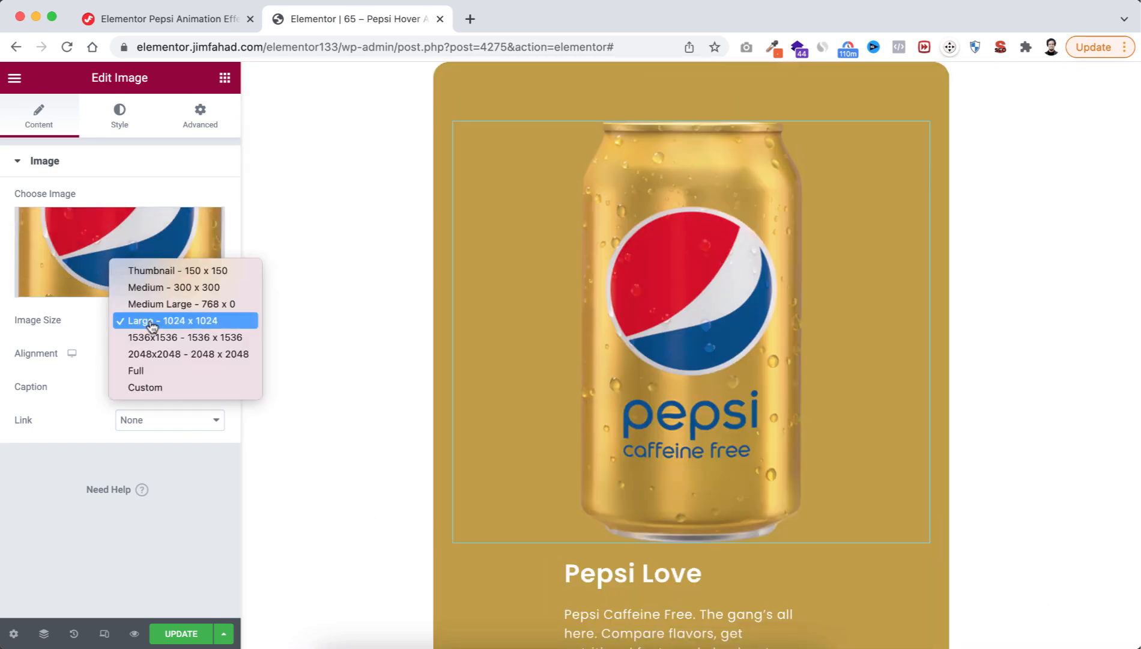
{"action": "left_click", "coordinate": [150, 371]}
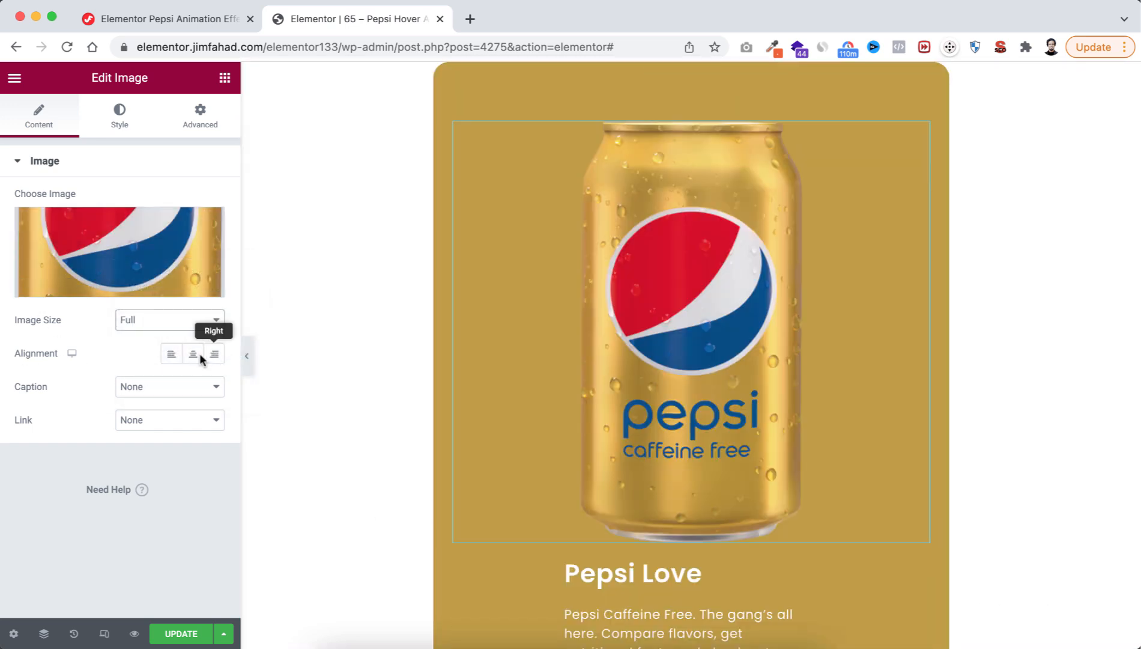
{"action": "left_click", "coordinate": [194, 355]}
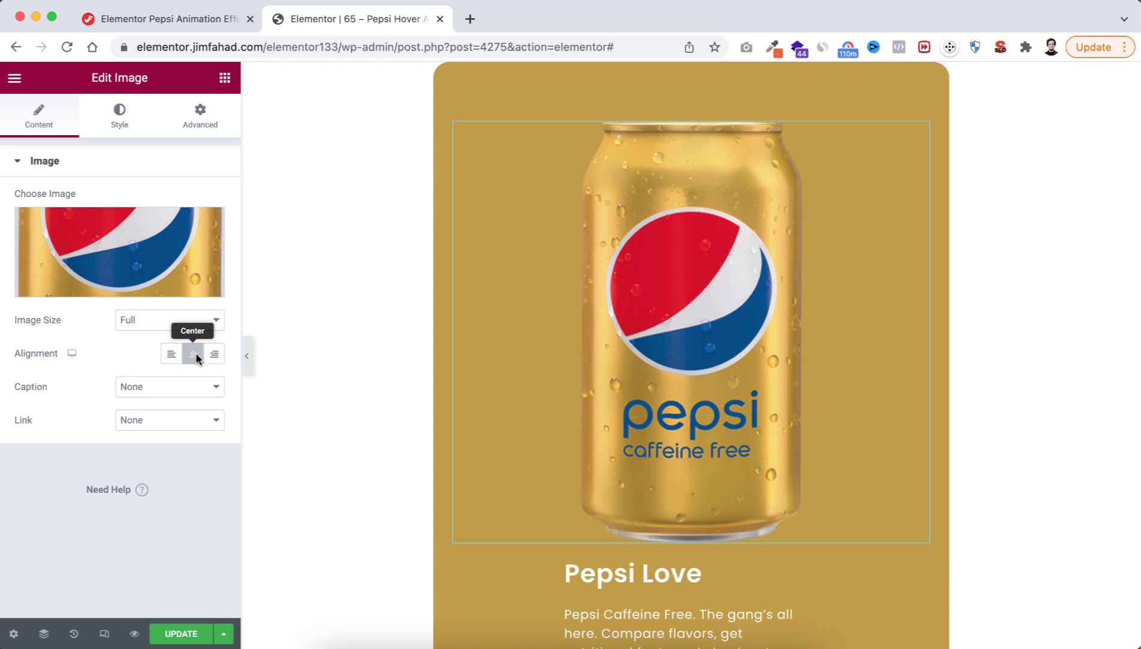
Set the can image's width to Inline (auto) and its position to Absolute
{"action": "left_click", "coordinate": [202, 124]}
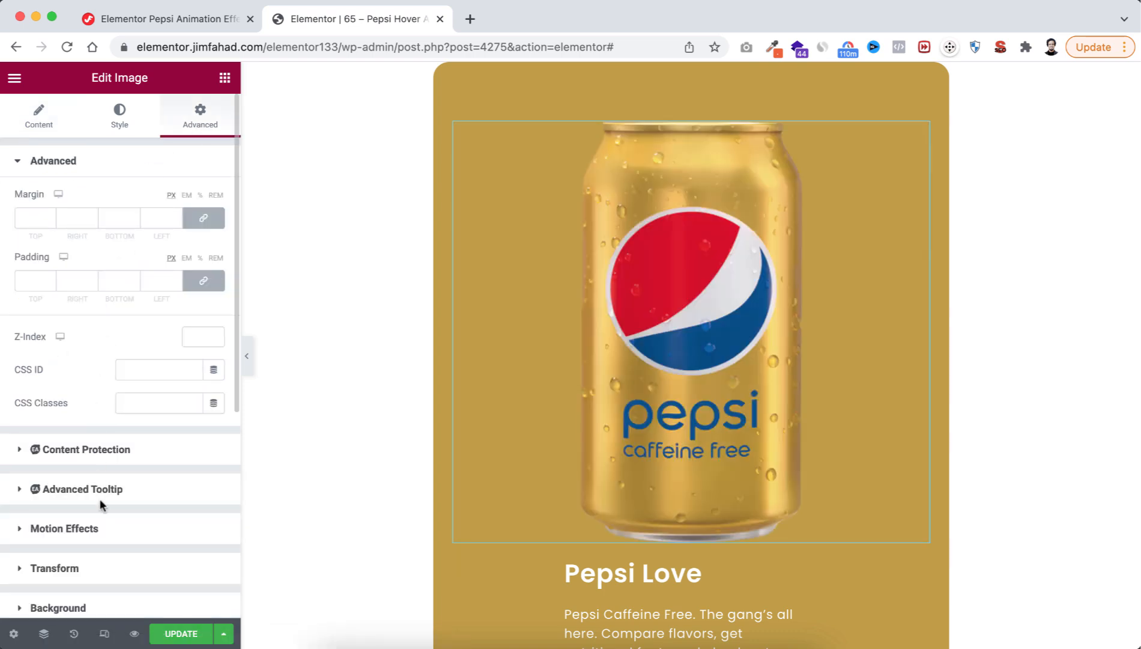
{"action": "scroll", "coordinate": [102, 497], "scroll_direction": "down", "scroll_amount": 10}
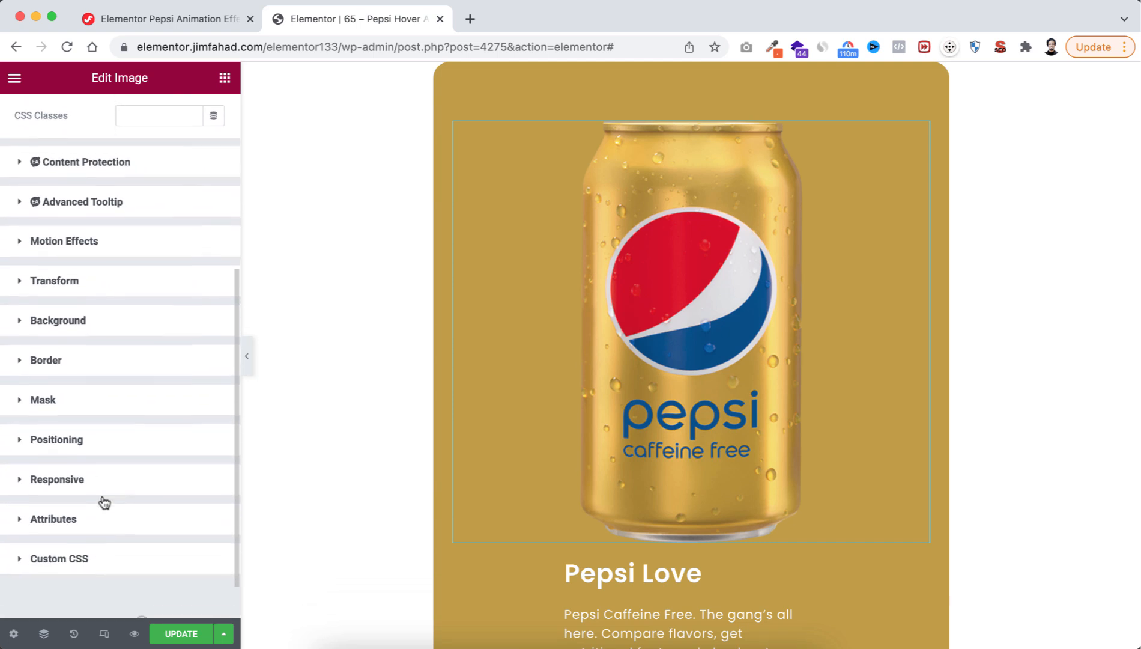
{"action": "left_click", "coordinate": [73, 393]}
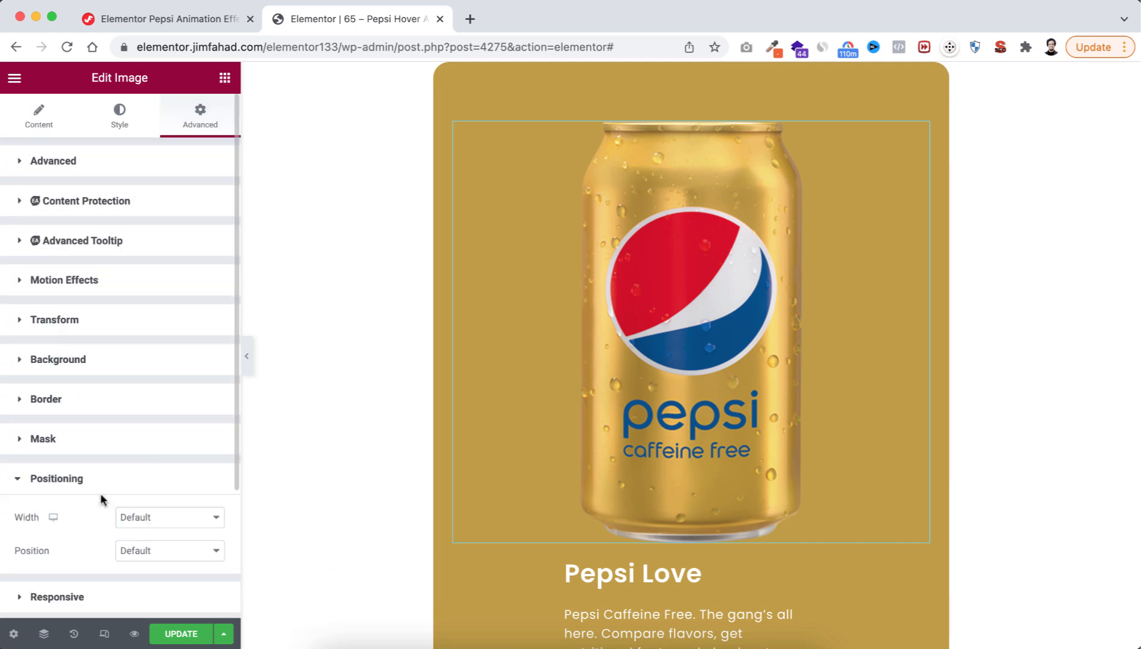
{"action": "left_click", "coordinate": [135, 442]}
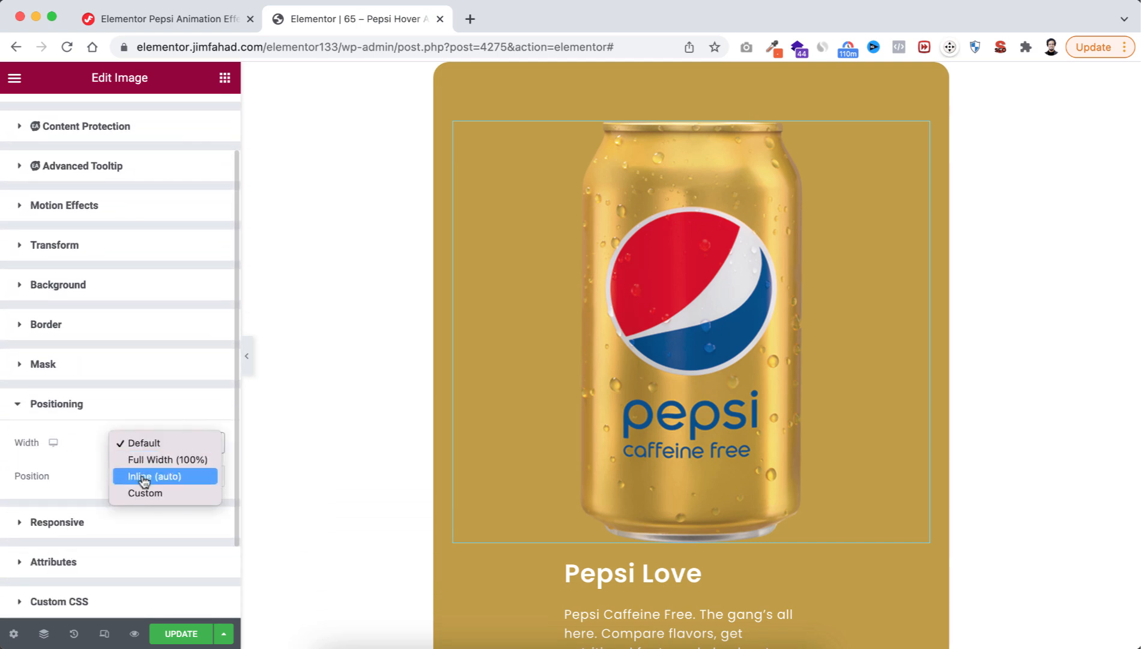
{"action": "left_click", "coordinate": [155, 476]}
{"action": "scroll", "coordinate": [125, 471], "scroll_direction": "down", "scroll_amount": 3}
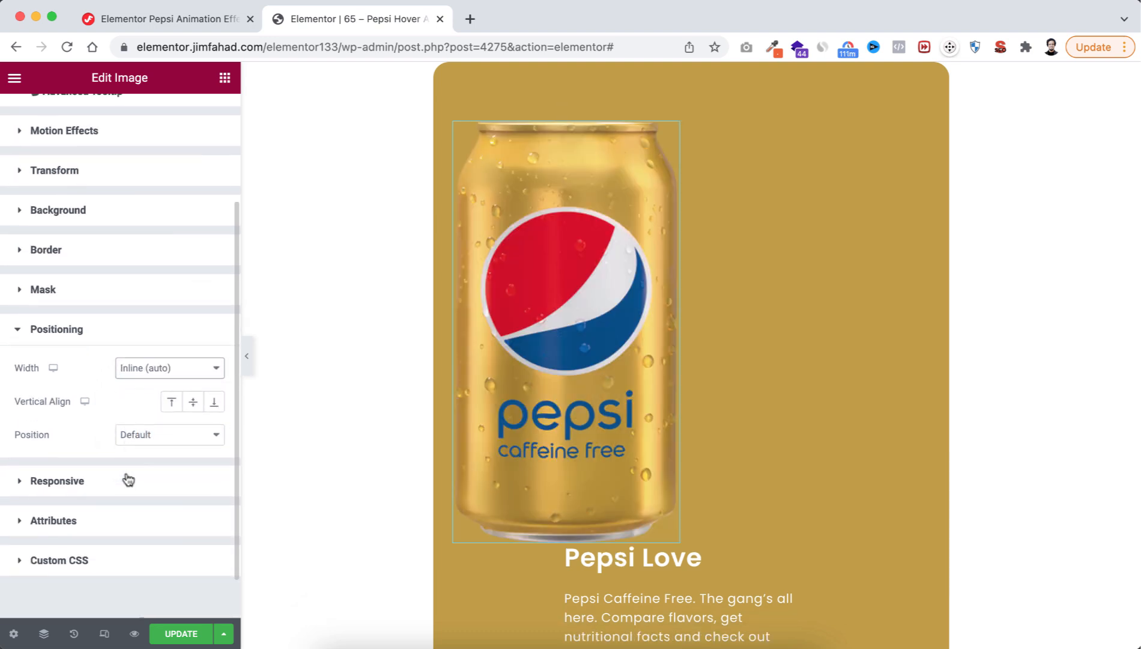
{"action": "left_click", "coordinate": [144, 408]}
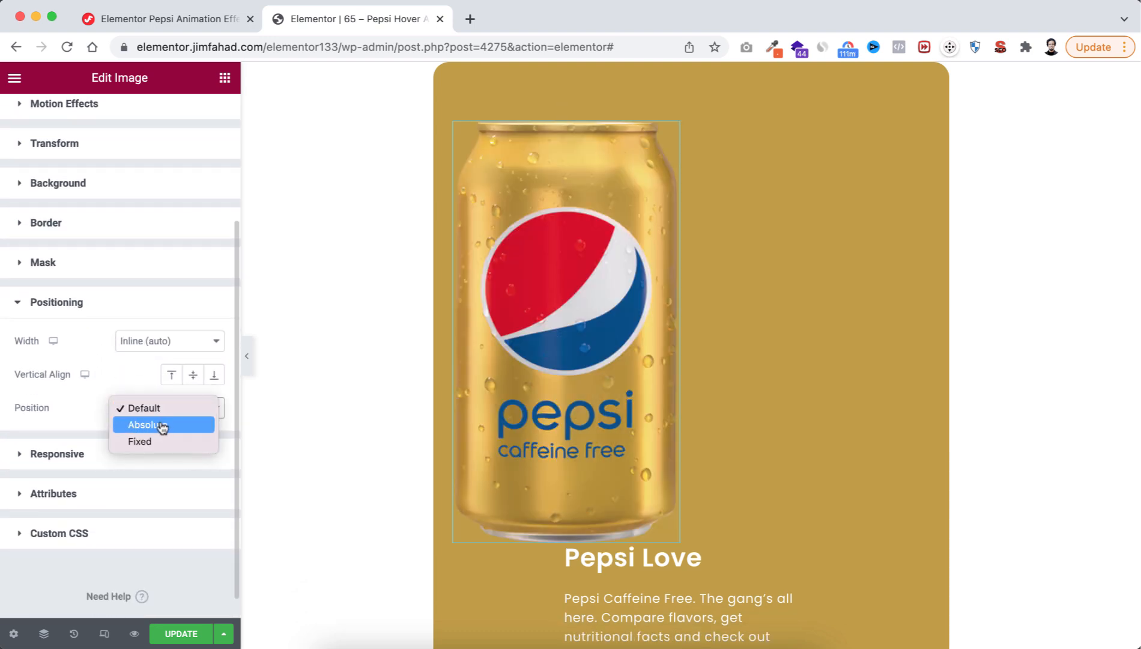
{"action": "left_click", "coordinate": [161, 425]}
Orient the can image horizontally from the right with an offset of 182 px
{"action": "scroll", "coordinate": [162, 426], "scroll_direction": "down", "scroll_amount": 4}
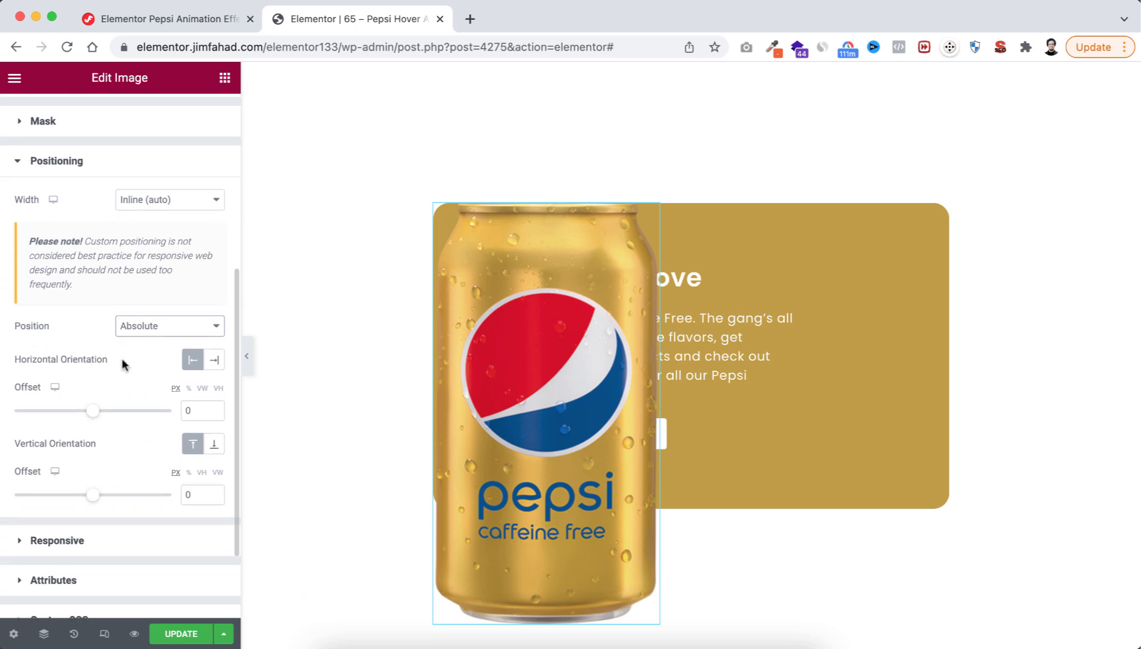
{"action": "left_click", "coordinate": [214, 361]}
{"action": "double_click", "coordinate": [189, 409]}
{"action": "type", "text": "182"}
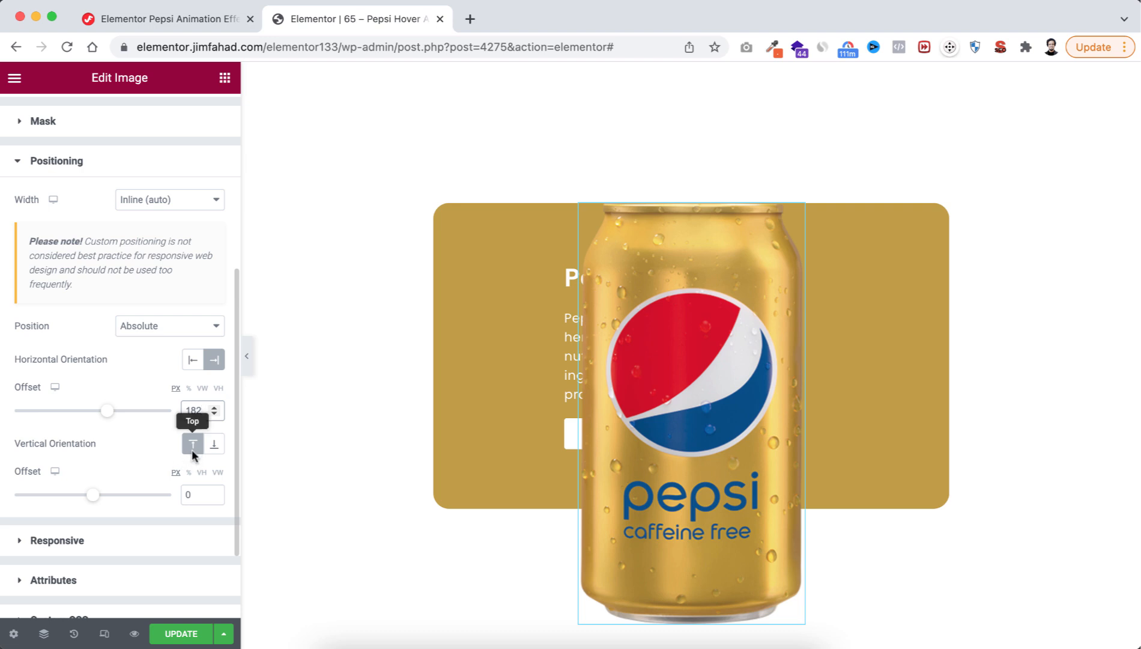
Set the can image's vertical offset to -85 px, measured from the top
{"action": "left_click", "coordinate": [193, 496]}
{"action": "key", "text": "Down"}
{"action": "key", "text": "Down"}
{"action": "key", "text": "Down"}
{"action": "key", "text": "Down"}
{"action": "key", "text": "Down"}
{"action": "key", "text": "Down"}
{"action": "key", "text": "Down"}
{"action": "key", "text": "Down"}
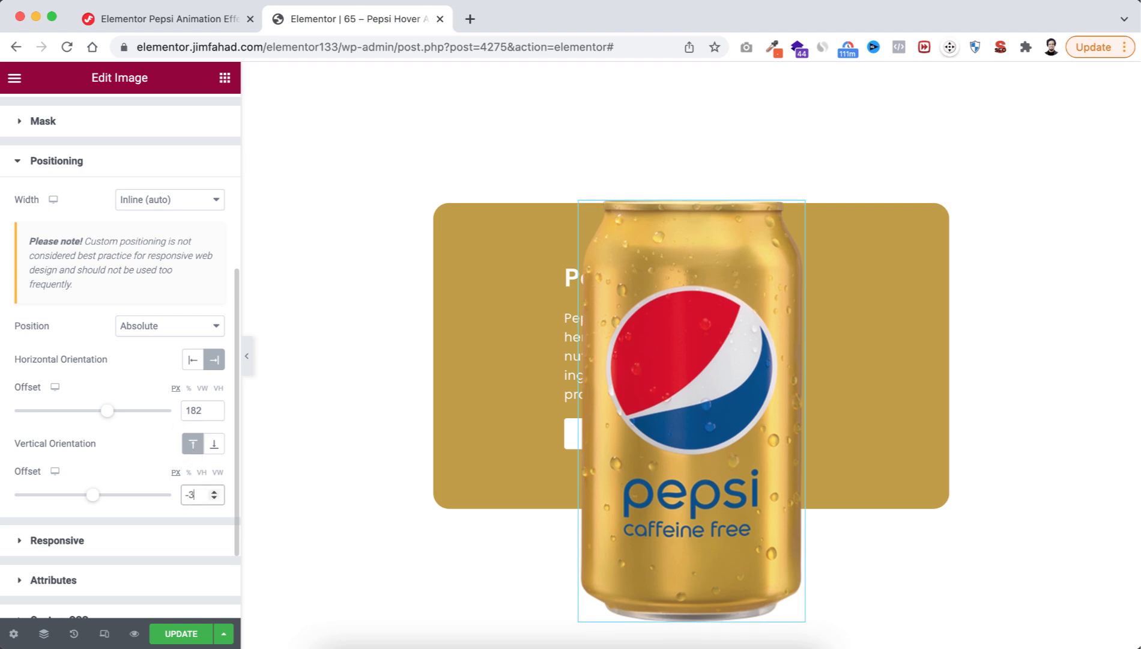
{"action": "type", "text": "5"}
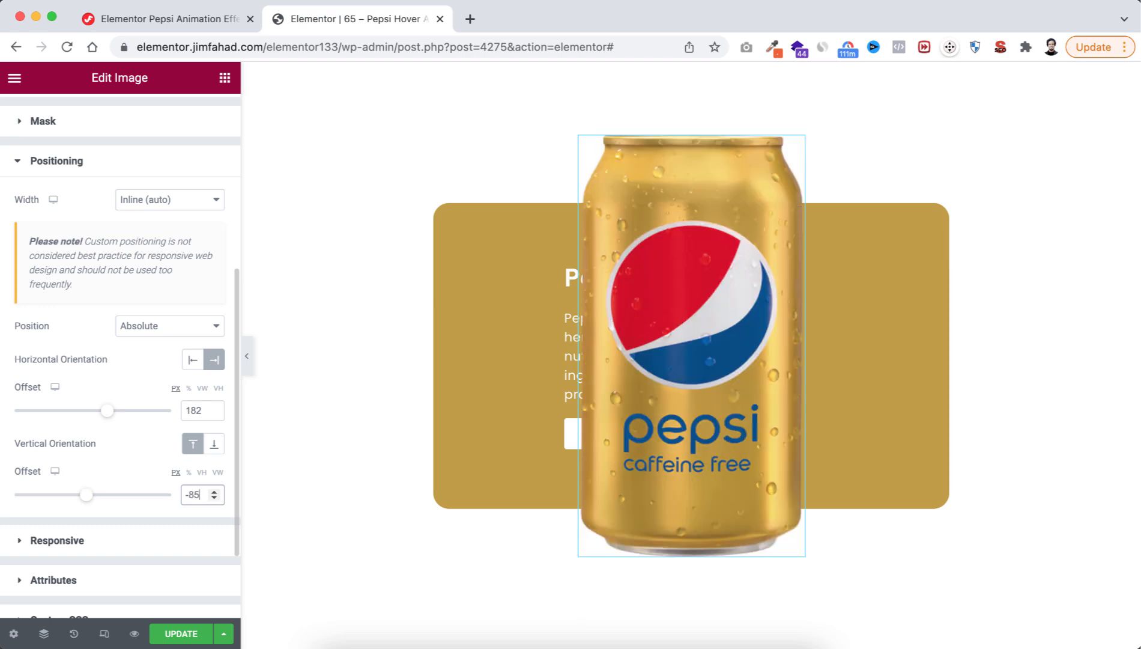
Scale the can image to 0.65 in its normal-state transform, keeping proportions
{"action": "scroll", "coordinate": [97, 306], "scroll_direction": "up", "scroll_amount": 6}
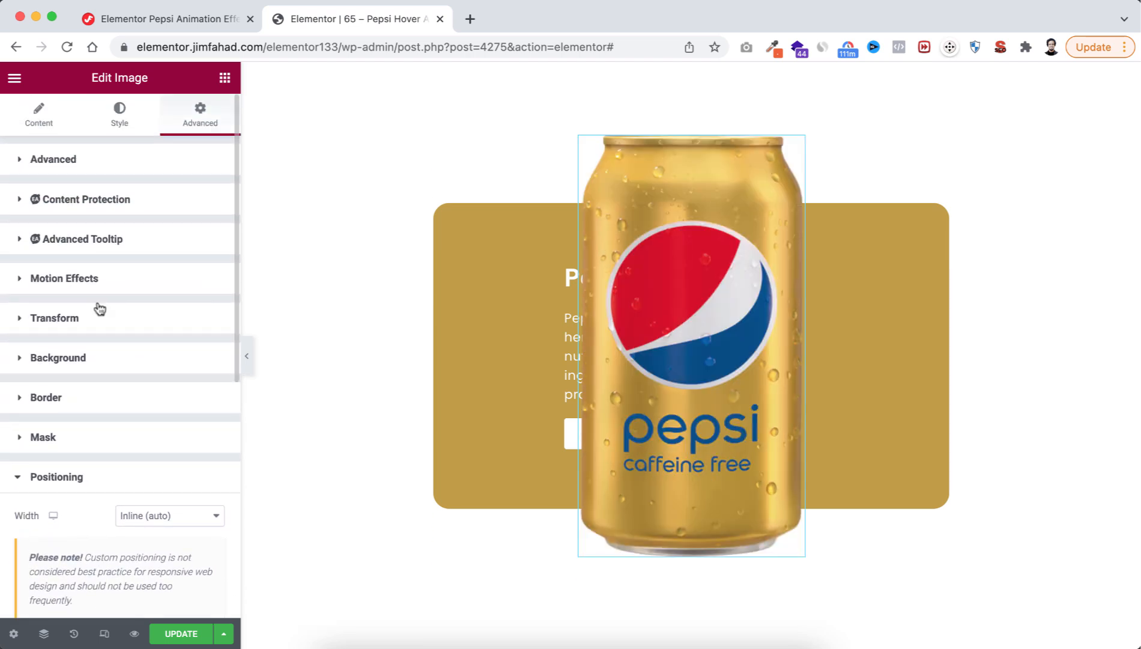
{"action": "left_click", "coordinate": [53, 319]}
{"action": "scroll", "coordinate": [77, 421], "scroll_direction": "down", "scroll_amount": 2}
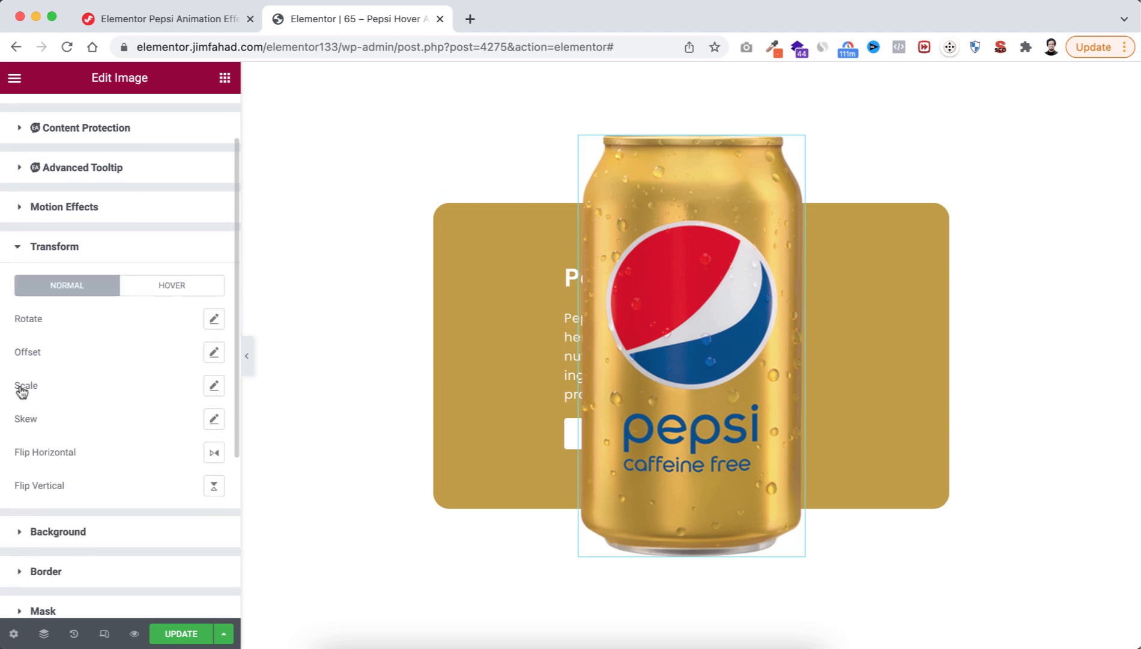
{"action": "left_click", "coordinate": [211, 385]}
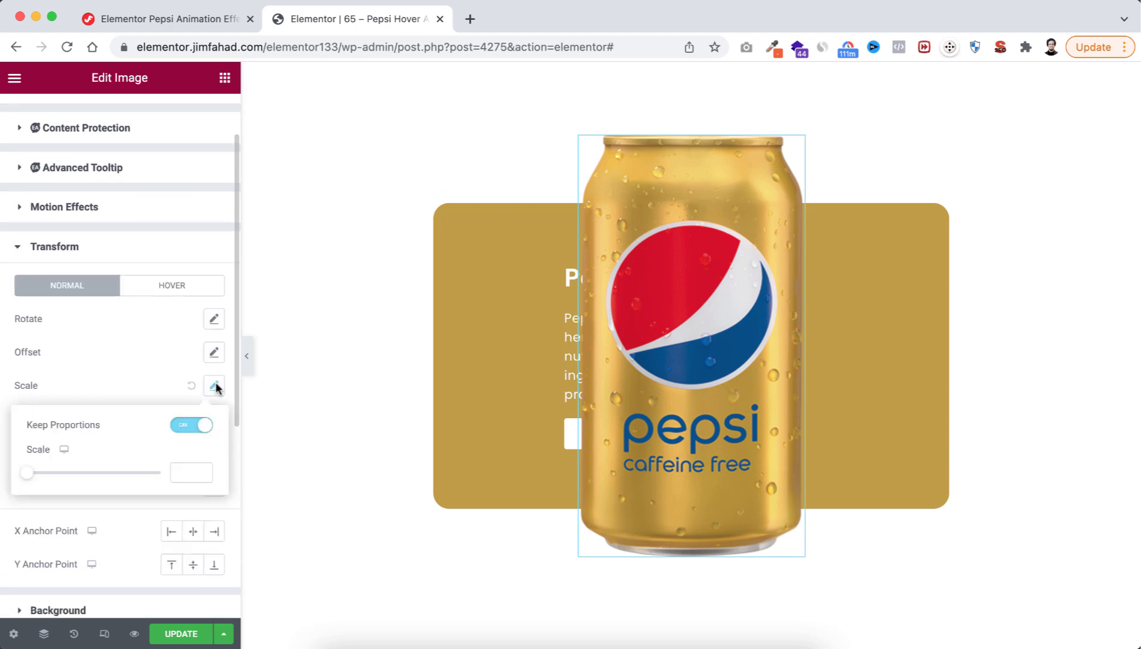
{"action": "left_click", "coordinate": [178, 474]}
{"action": "type", "text": "0.65"}
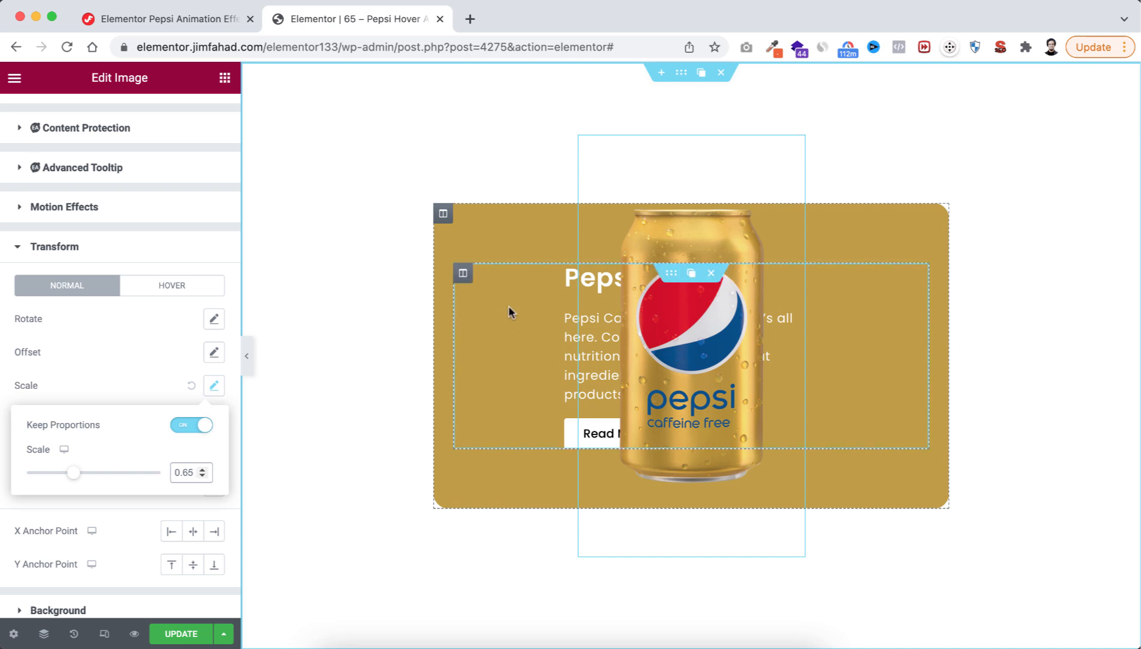
Assign the CSS class pepsi-text to the inner column holding the heading, description and button
{"action": "mouse_move", "coordinate": [463, 274]}
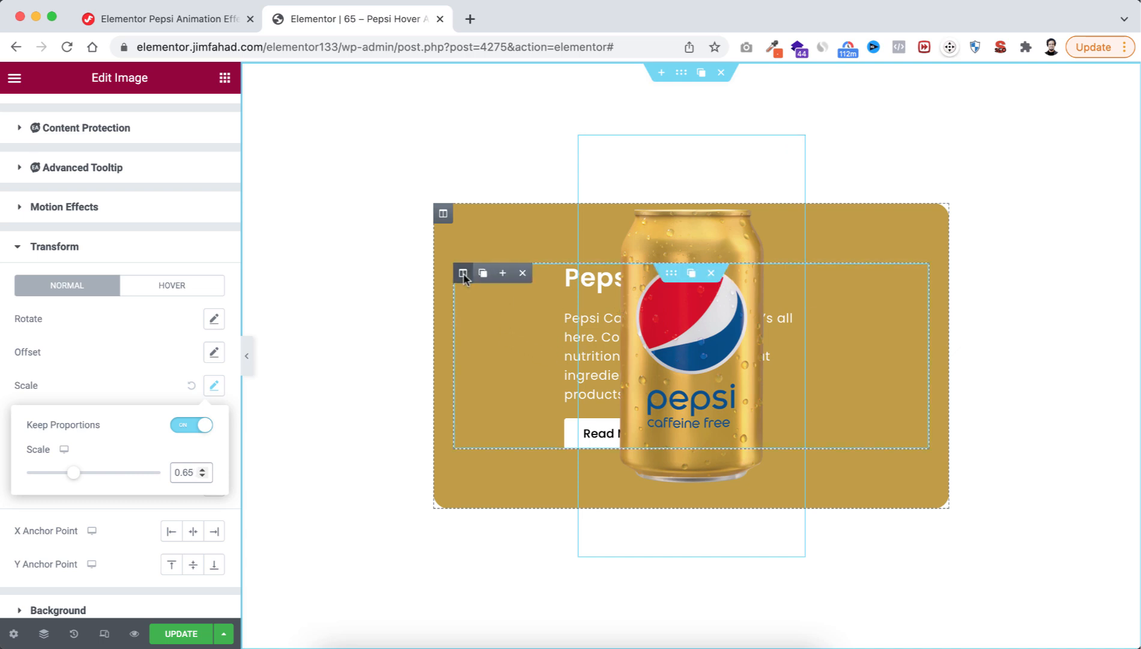
{"action": "left_click", "coordinate": [463, 273]}
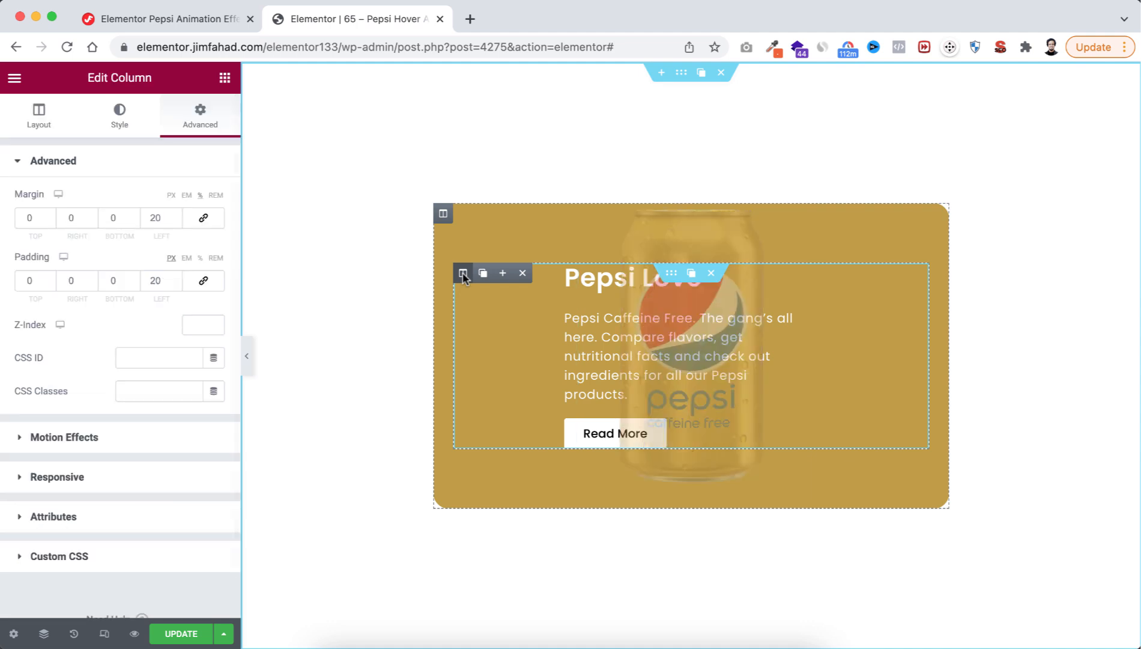
{"action": "left_click", "coordinate": [168, 383]}
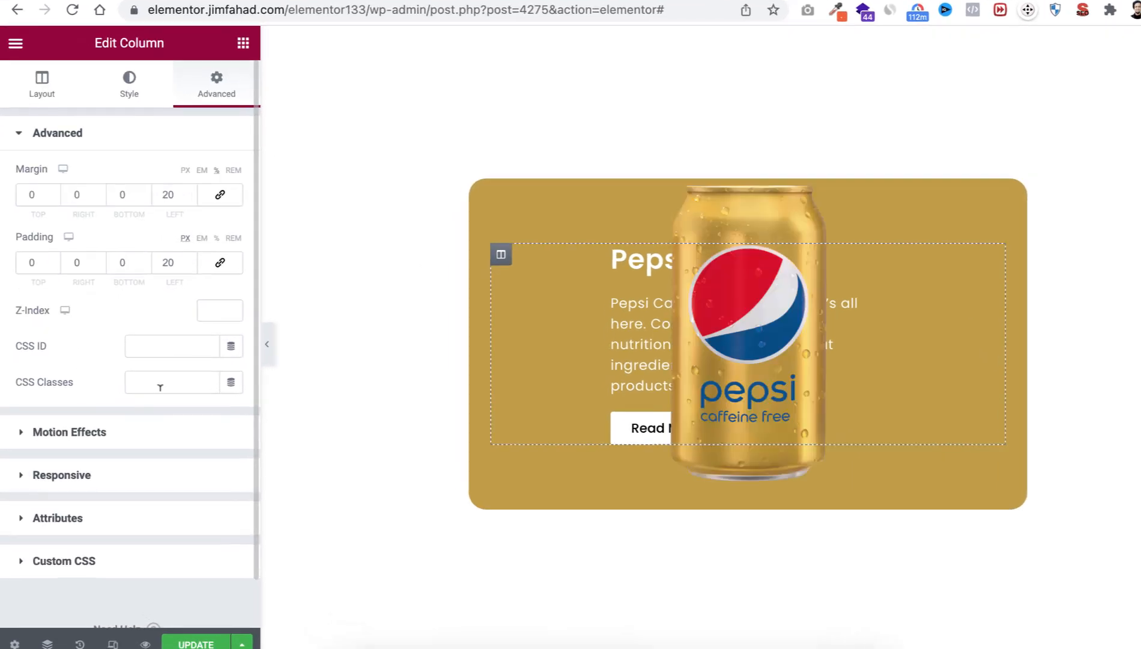
{"action": "type", "text": "pepsi-text"}
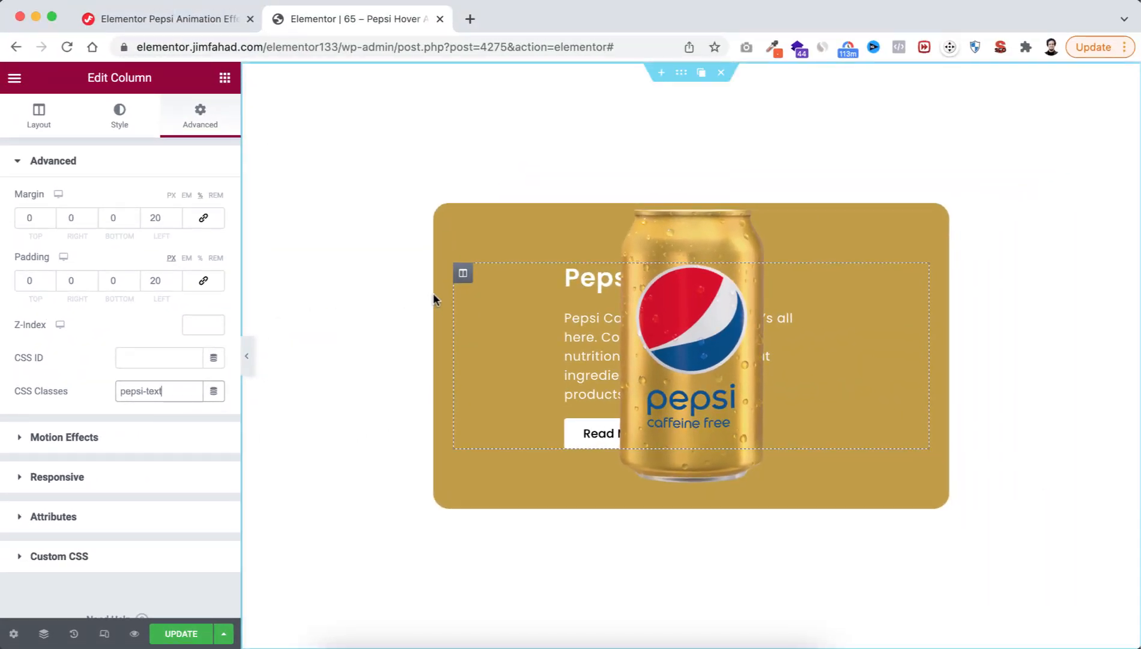
Copy the complete Pepsi Hover Animation CSS from the tutorial page into the outer gold column's custom CSS
{"action": "left_click", "coordinate": [444, 214]}
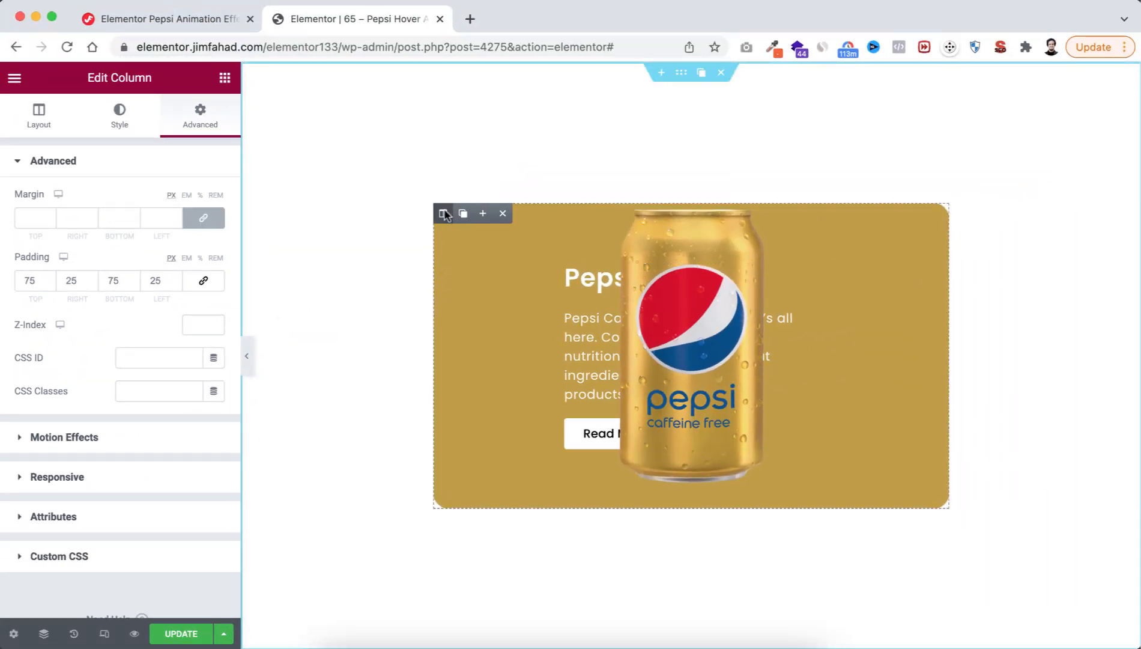
{"action": "scroll", "coordinate": [173, 483], "scroll_direction": "down", "scroll_amount": 1}
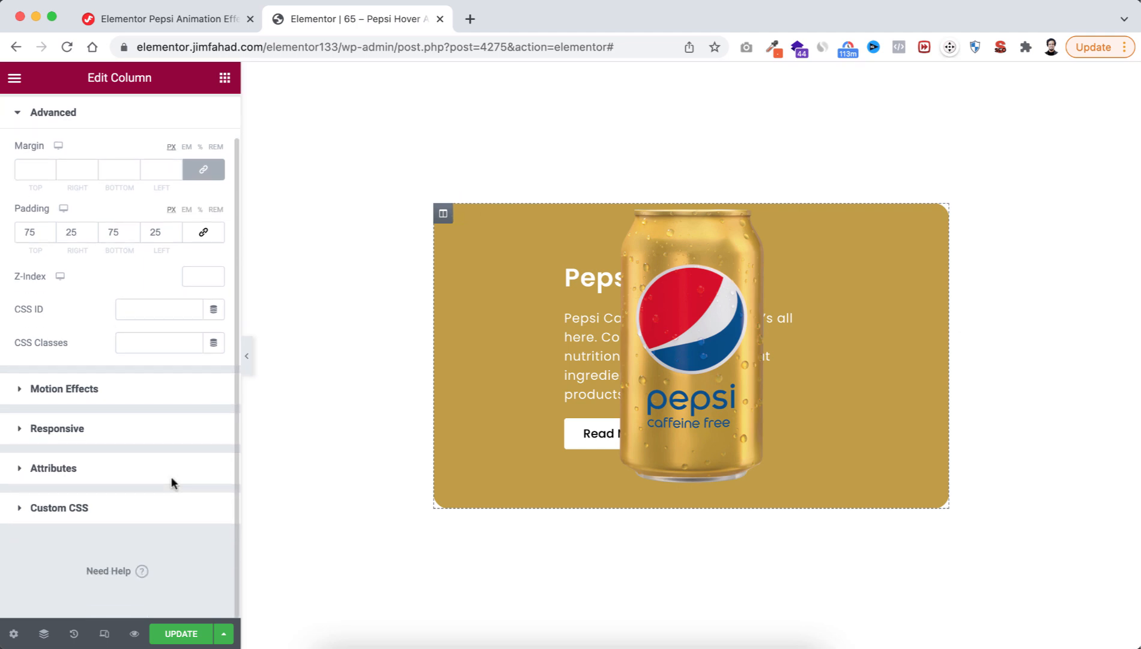
{"action": "left_click", "coordinate": [96, 510]}
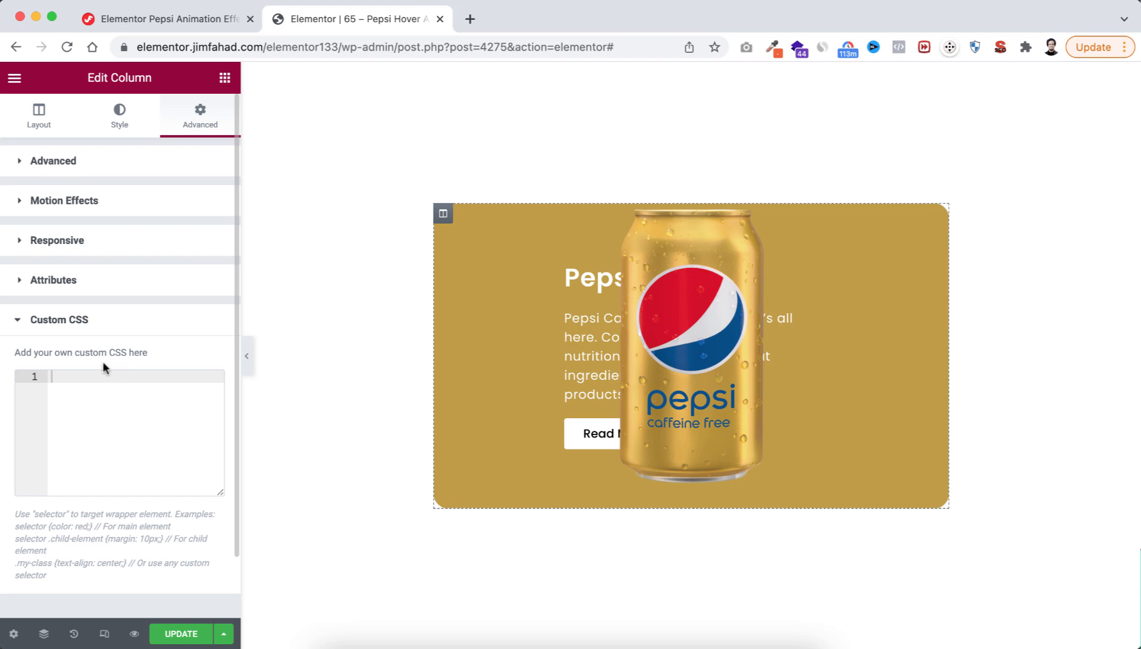
{"action": "left_click", "coordinate": [166, 19]}
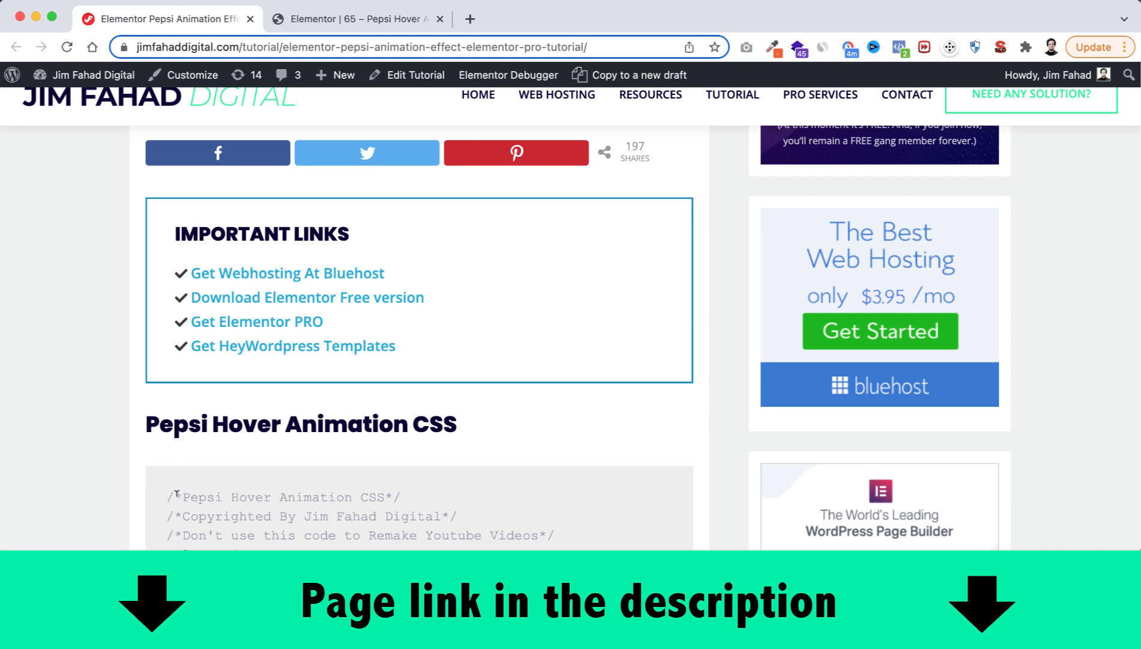
{"action": "scroll", "coordinate": [176, 500], "scroll_direction": "down", "scroll_amount": 2}
{"action": "scroll", "coordinate": [175, 499], "scroll_direction": "down", "scroll_amount": 4}
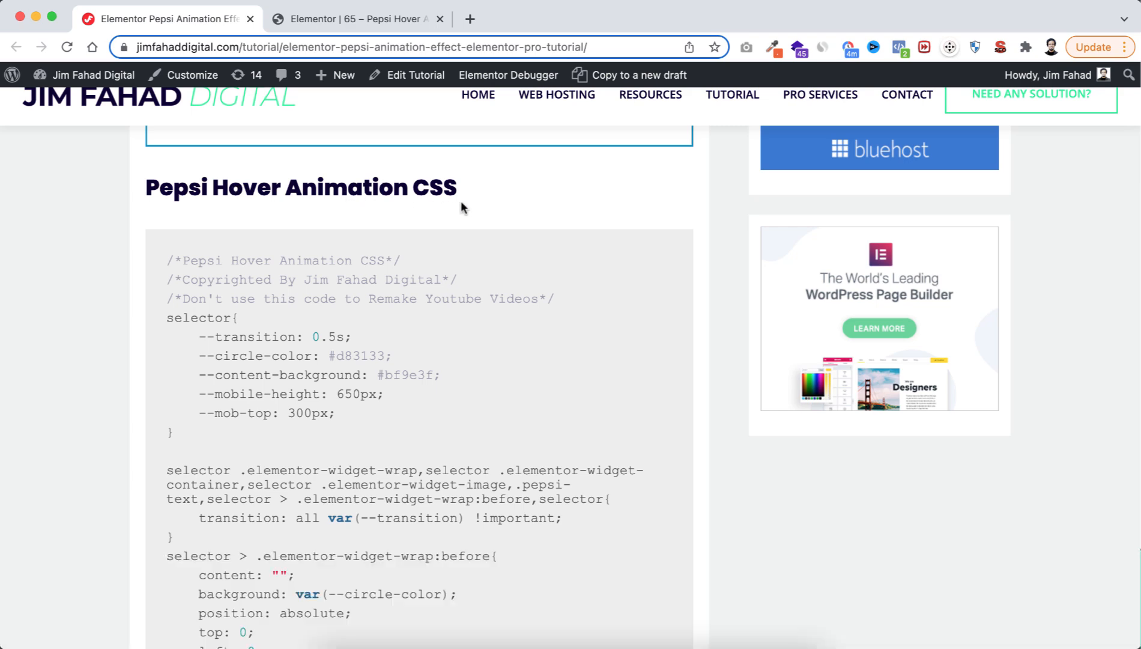
{"action": "scroll", "coordinate": [303, 408], "scroll_direction": "down", "scroll_amount": 1}
{"action": "left_click_drag", "start_coordinate": [167, 232], "coordinate": [221, 507]}
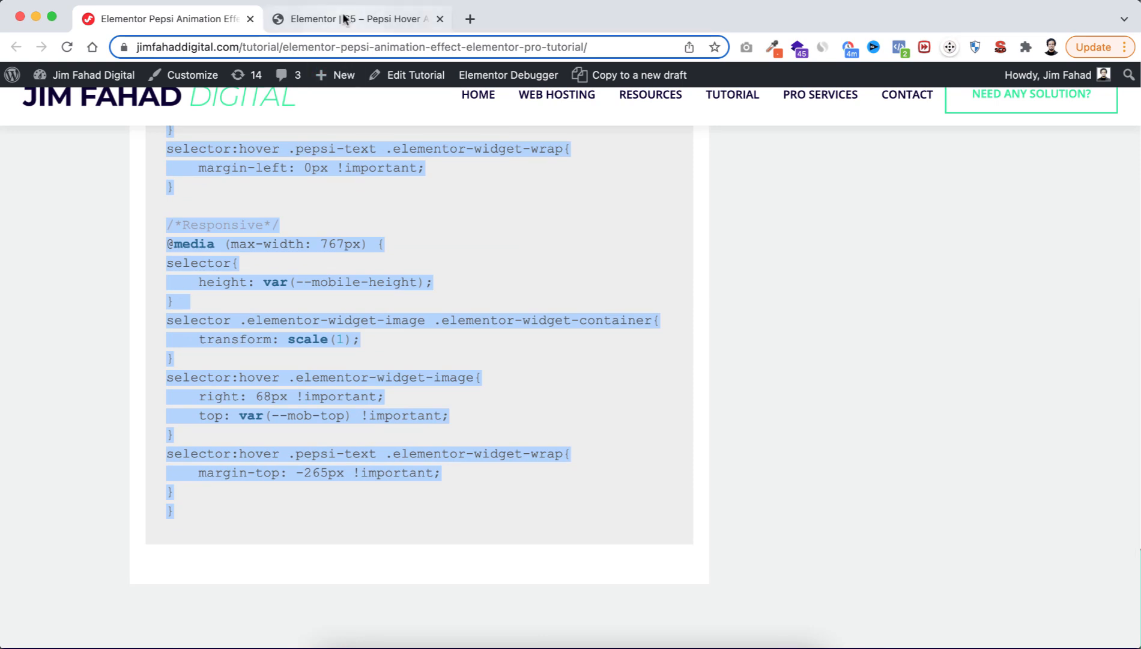
{"action": "left_click", "coordinate": [345, 19]}
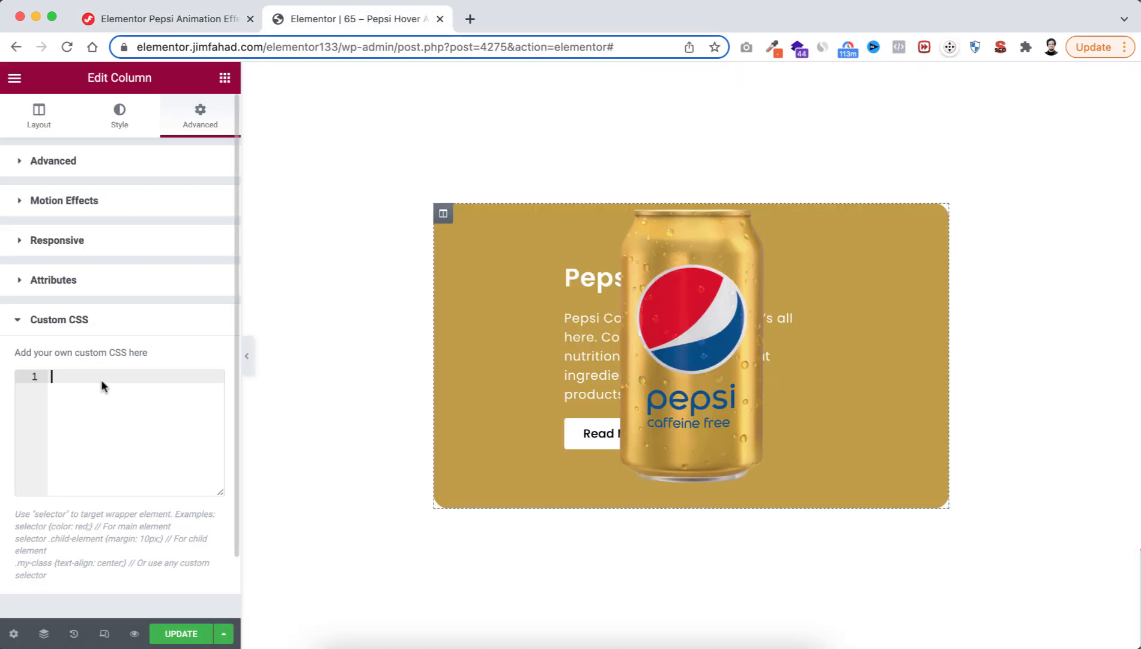
{"action": "key", "text": "super+v"}
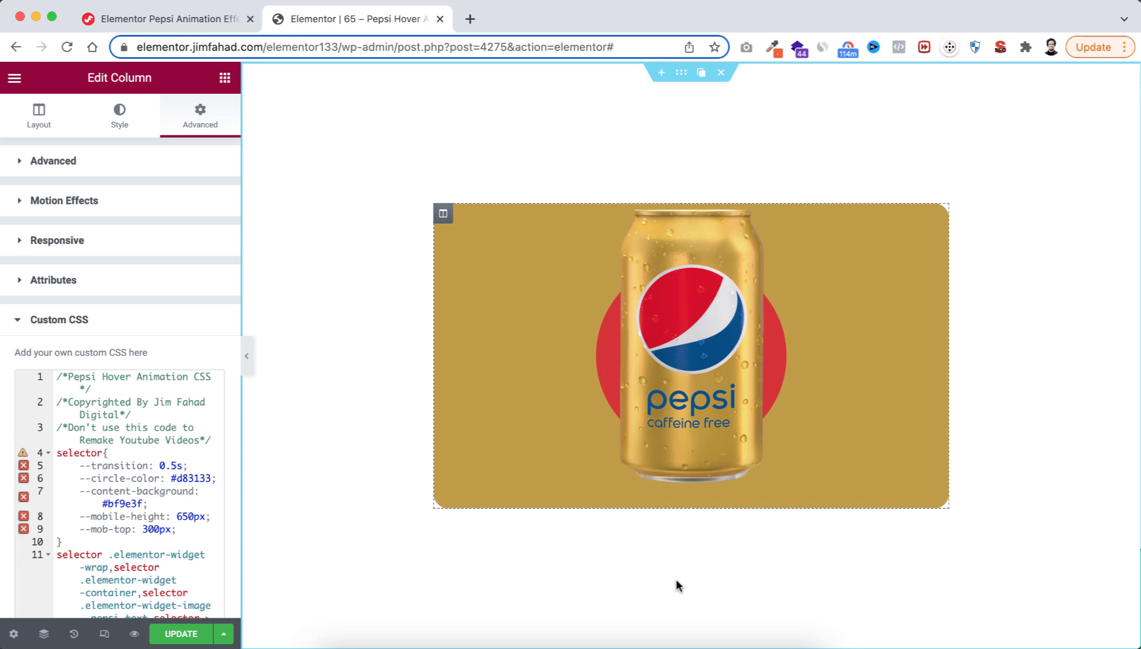
Clear the outer column's normal background color
{"action": "mouse_move", "coordinate": [707, 453]}
{"action": "mouse_move", "coordinate": [441, 225]}
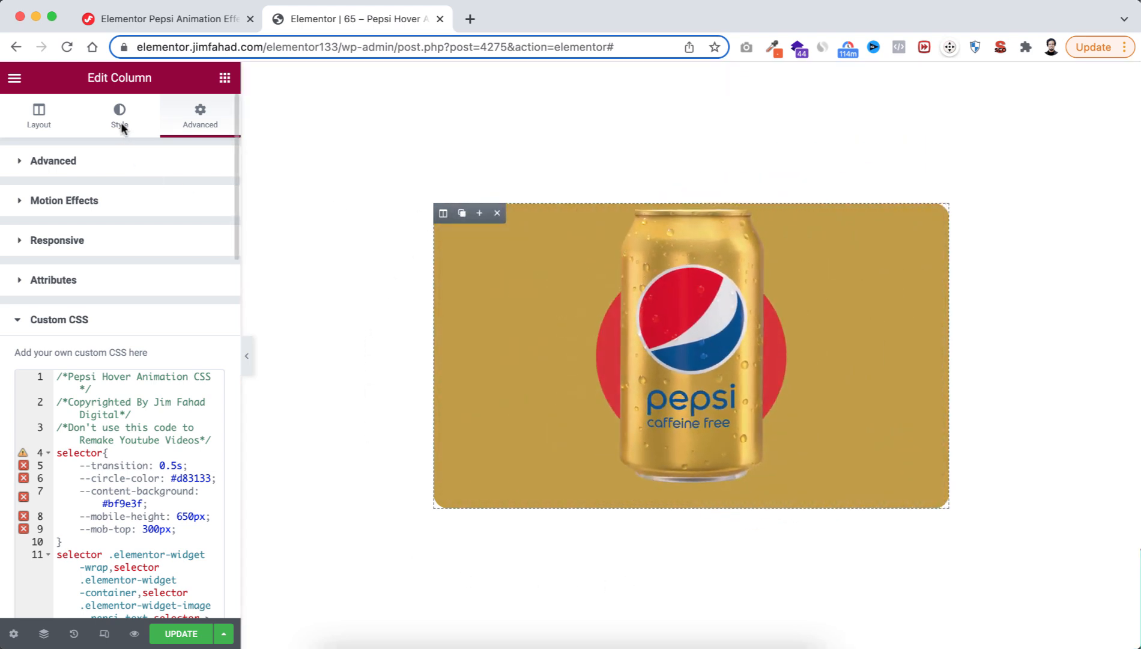
{"action": "left_click", "coordinate": [119, 123]}
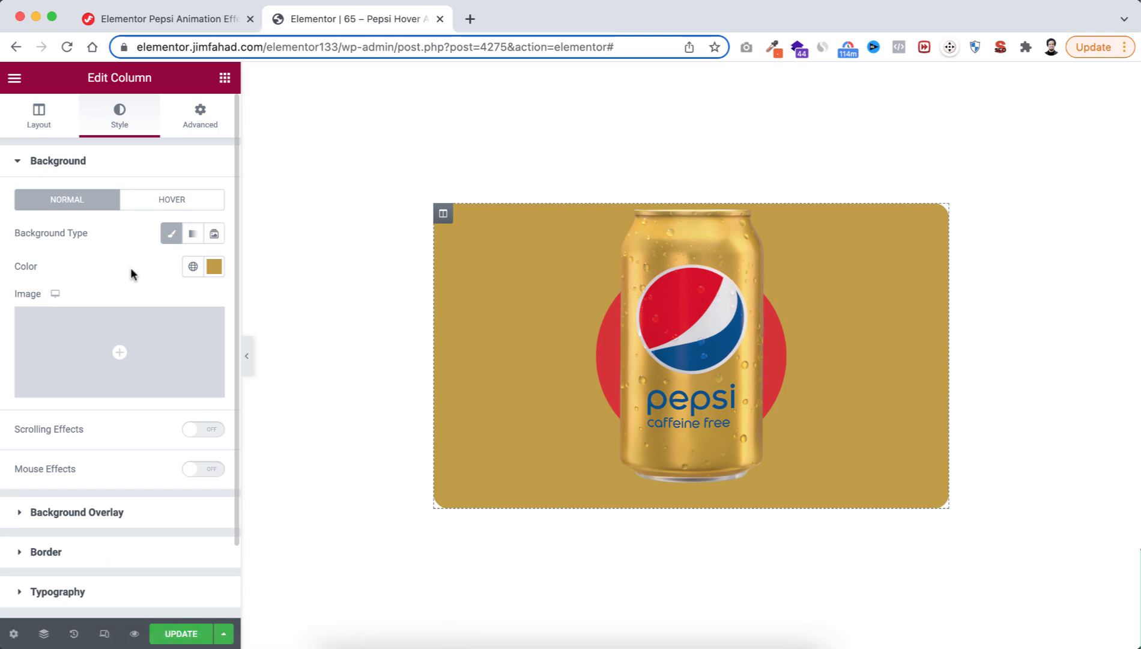
{"action": "left_click", "coordinate": [212, 268]}
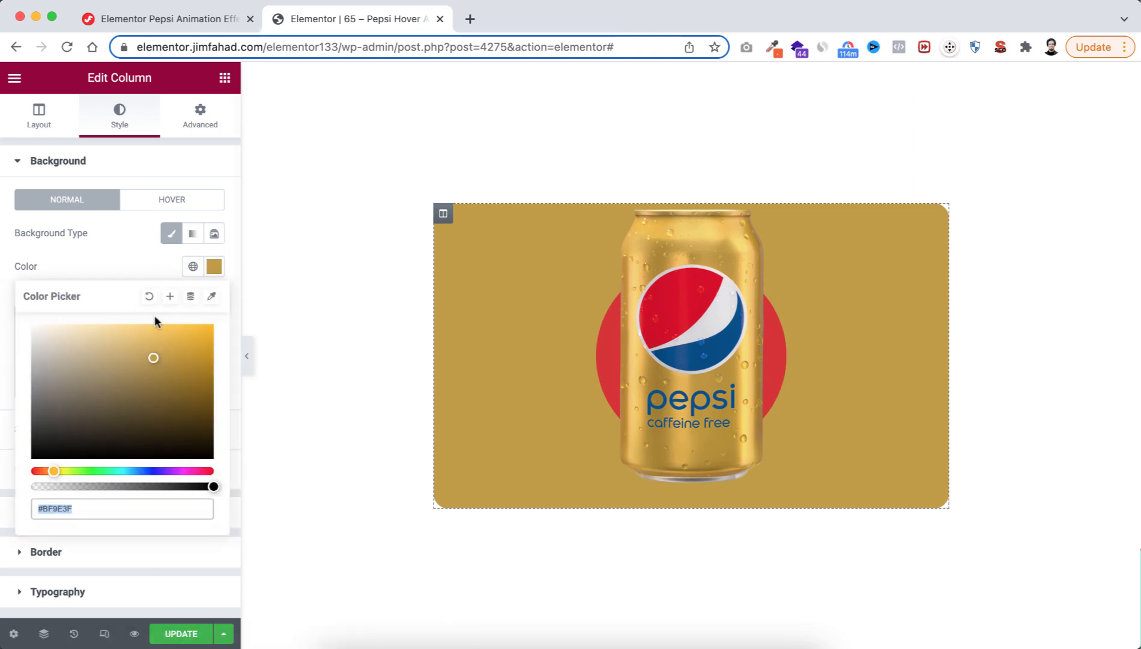
{"action": "left_click", "coordinate": [150, 296]}
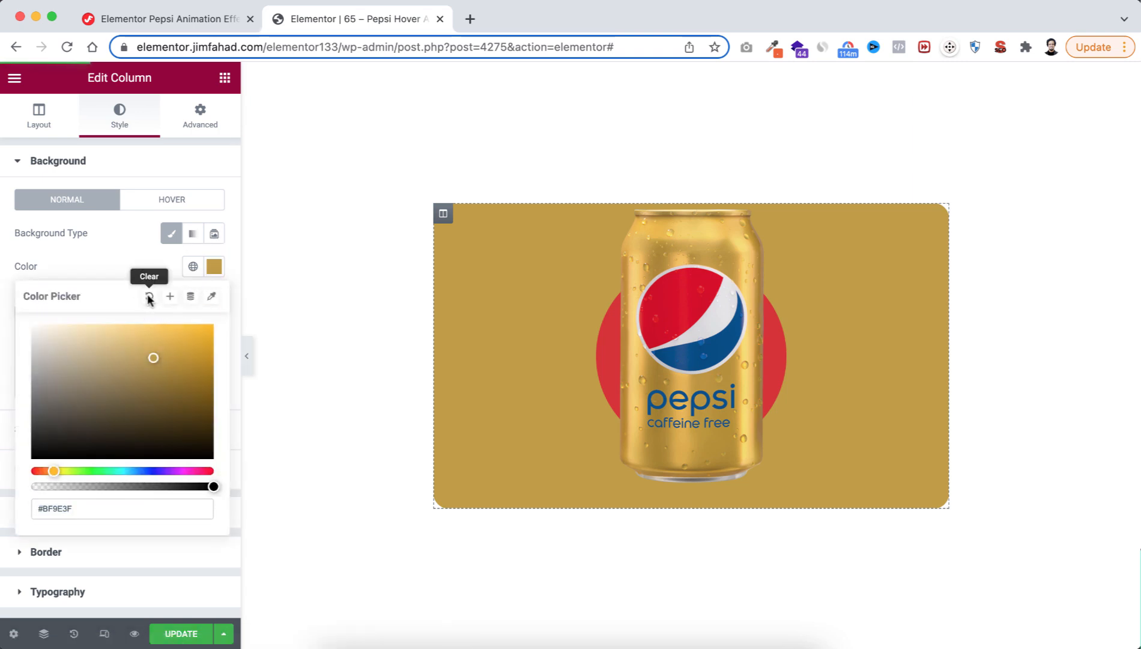
{"action": "left_click", "coordinate": [120, 269]}
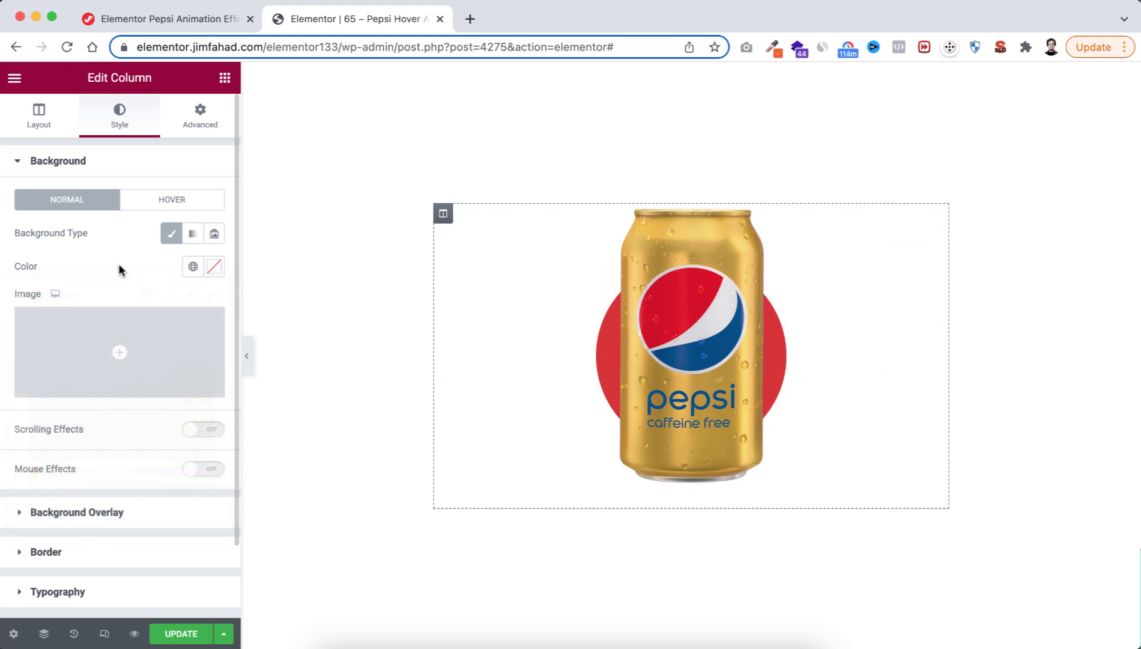
Preview the card's hover animation with the editing panel hidden, and bring the panel back
{"action": "left_click", "coordinate": [246, 355]}
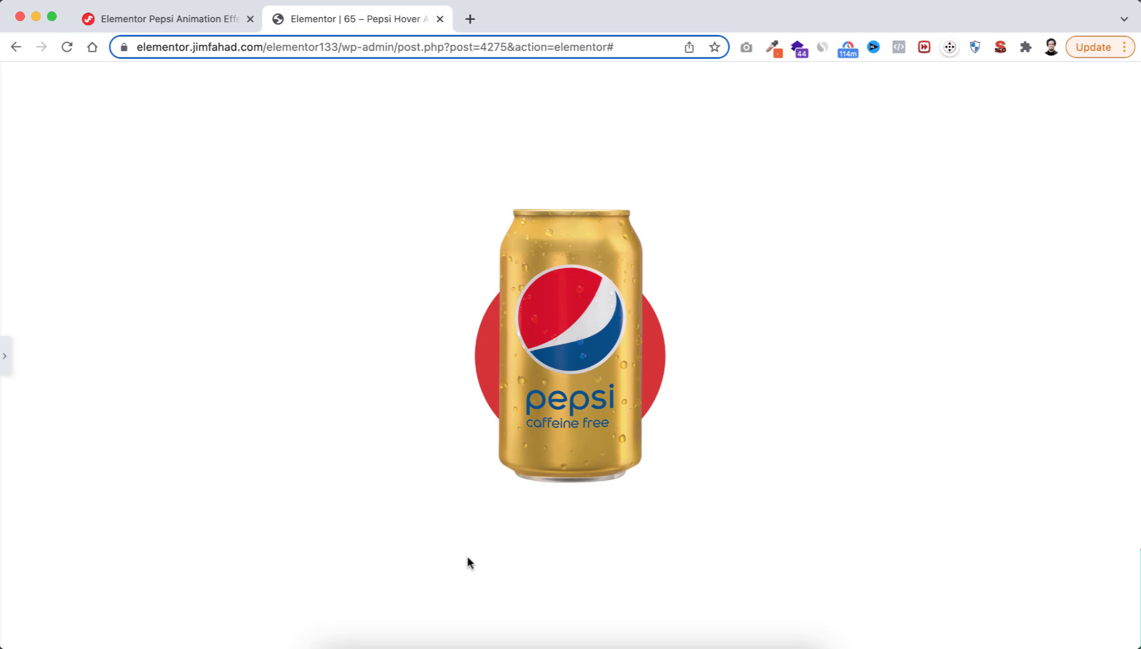
{"action": "mouse_move", "coordinate": [593, 430]}
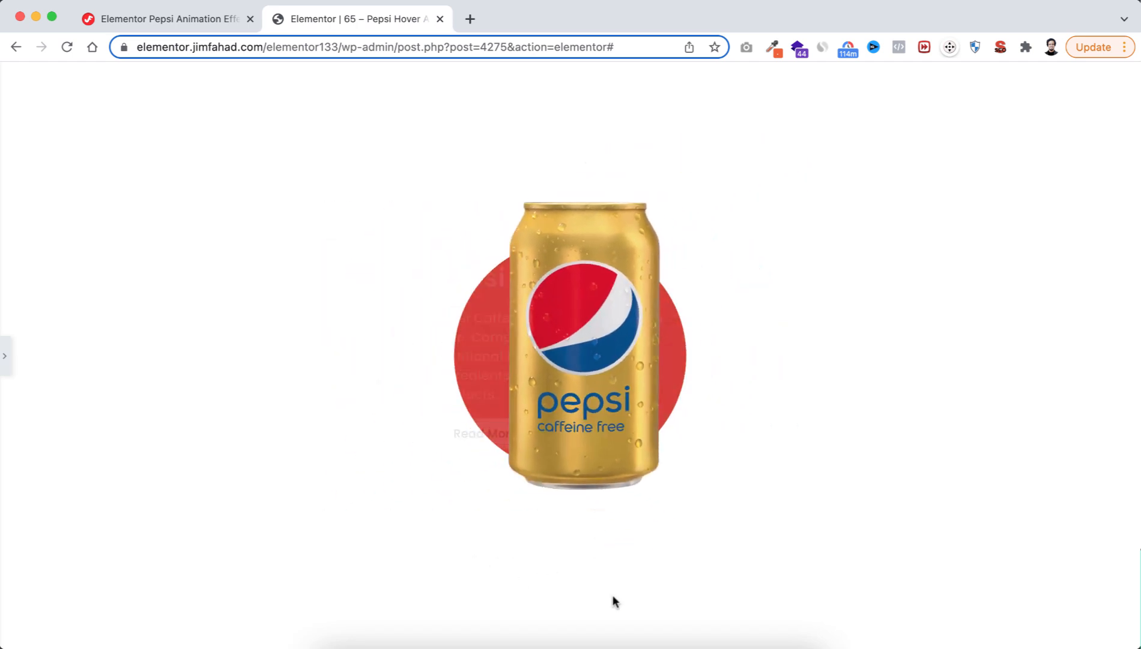
{"action": "mouse_move", "coordinate": [597, 381]}
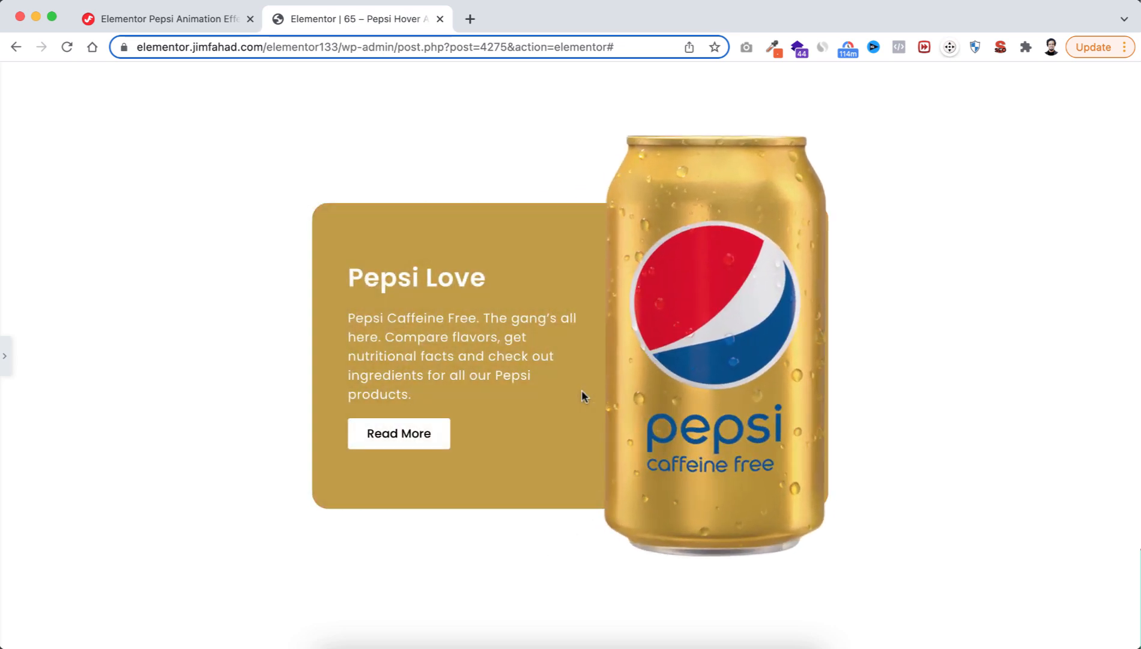
{"action": "left_click", "coordinate": [6, 358]}
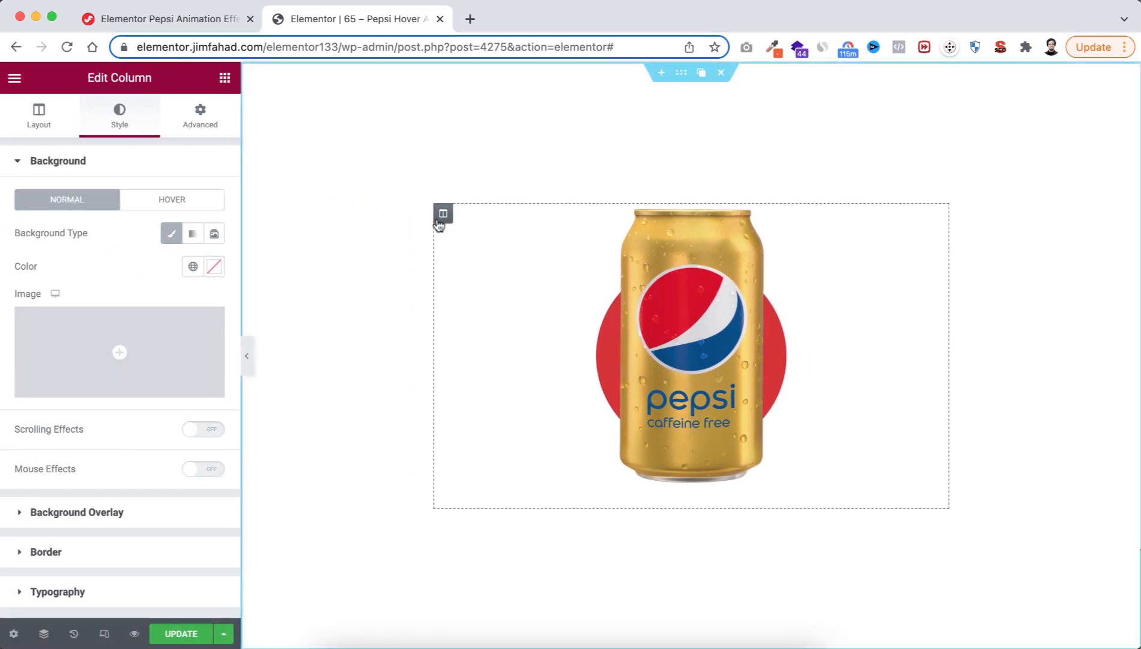
Review the transition, circle-color and content-background variables in the outer column's custom CSS and preview the card's hover effect
{"action": "left_click", "coordinate": [200, 116]}
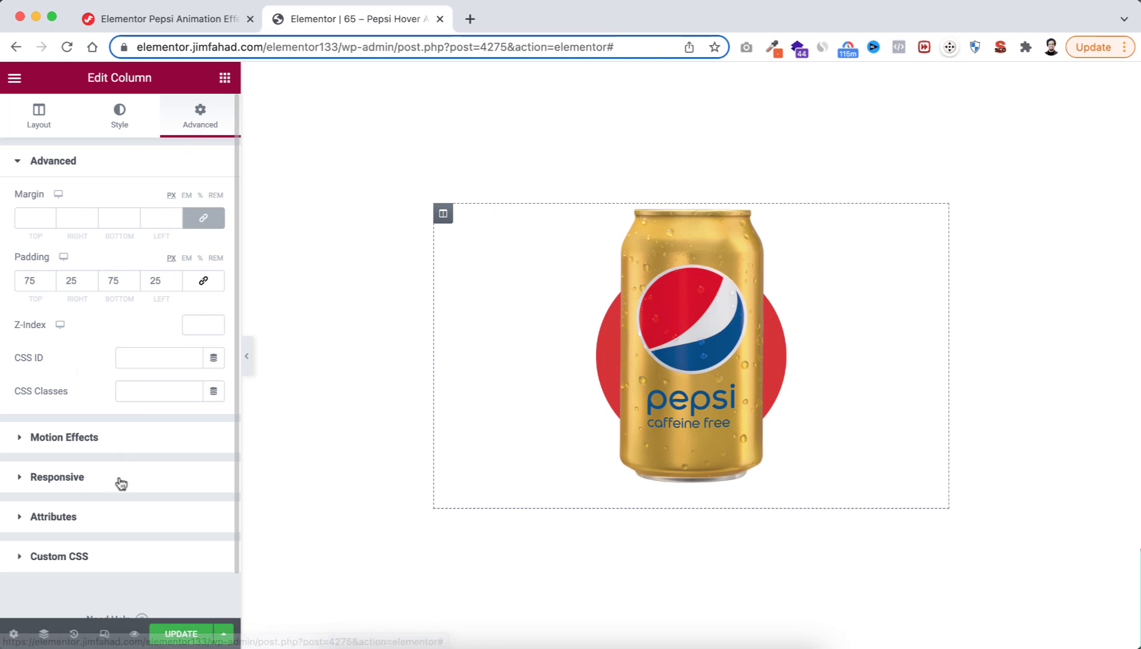
{"action": "scroll", "coordinate": [118, 478], "scroll_direction": "down", "scroll_amount": 2}
{"action": "left_click", "coordinate": [99, 507]}
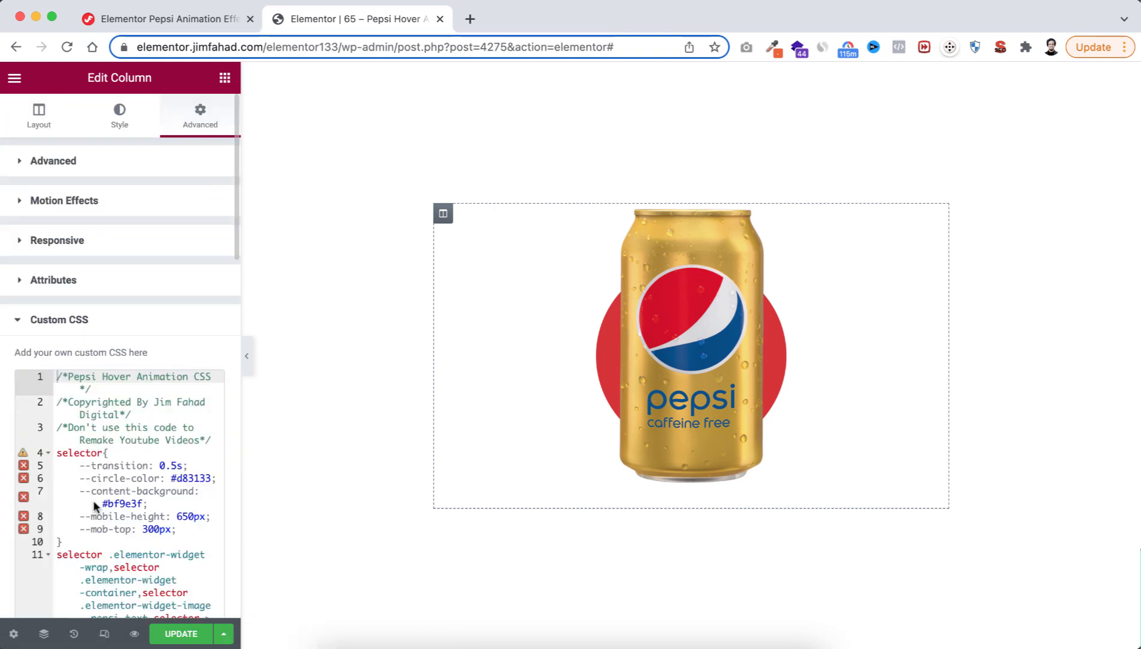
{"action": "scroll", "coordinate": [133, 495], "scroll_direction": "down", "scroll_amount": 5}
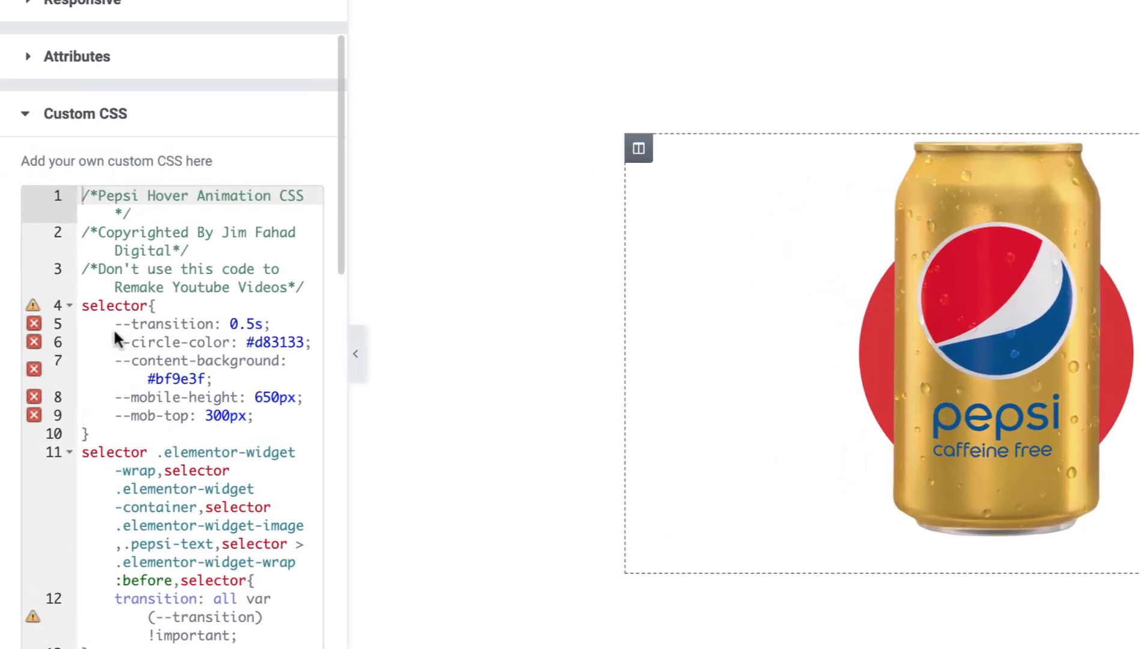
{"action": "left_click_drag", "start_coordinate": [75, 334], "coordinate": [190, 400]}
{"action": "left_click", "coordinate": [272, 378]}
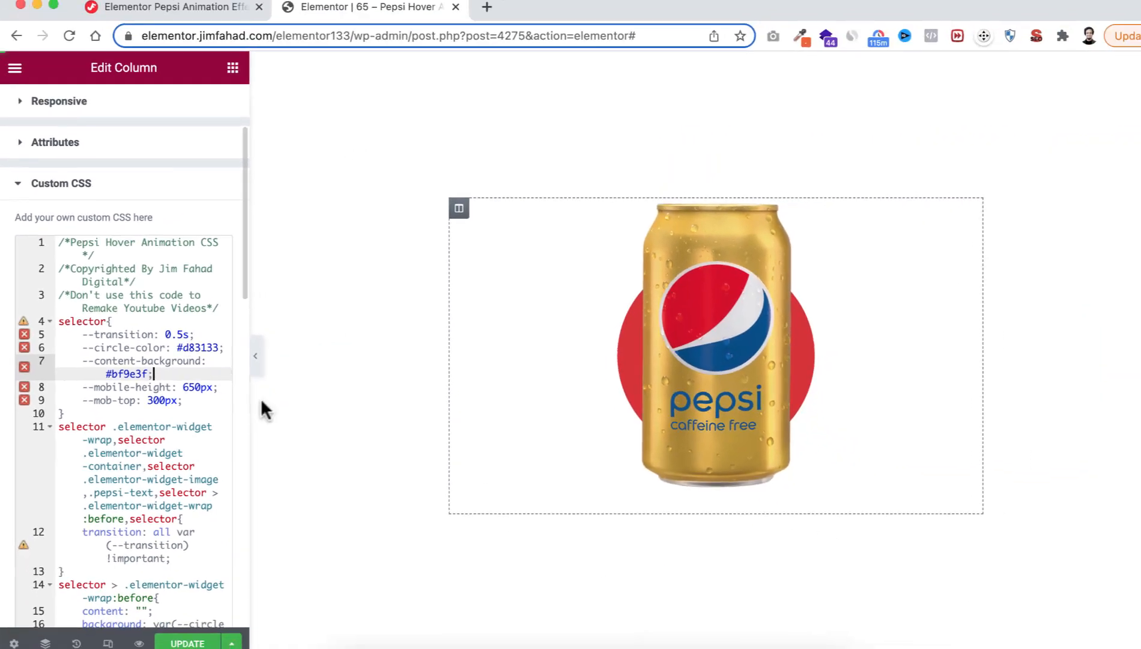
{"action": "mouse_move", "coordinate": [710, 511]}
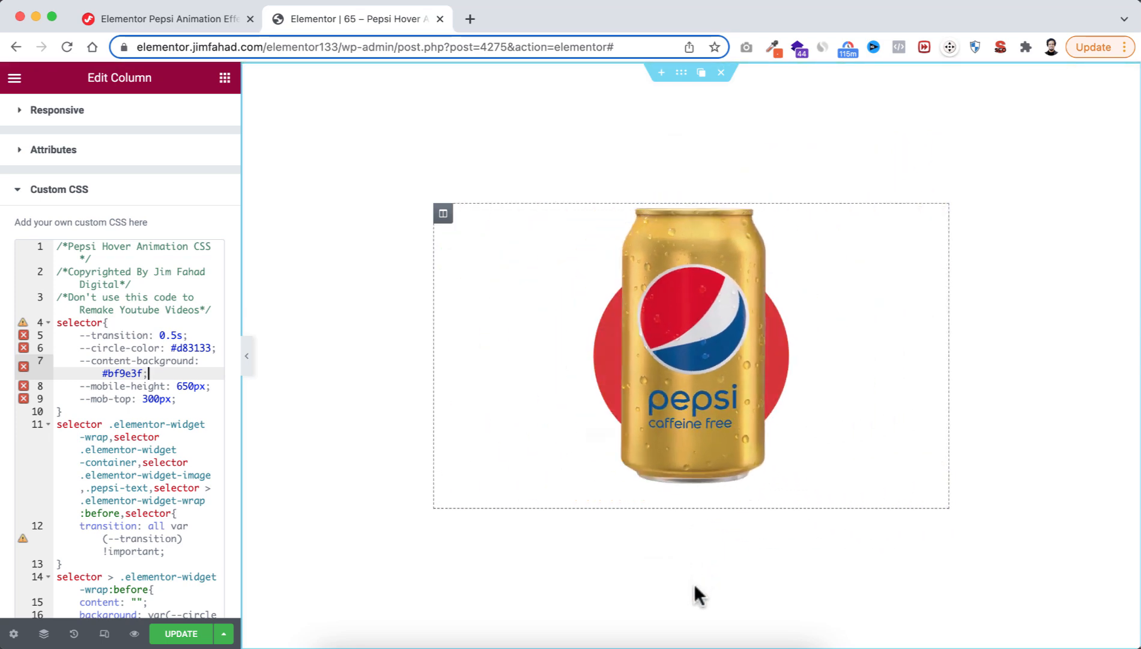
Set the --transition variable in the custom CSS to 2.5s and preview the slower hover animation
{"action": "double_click", "coordinate": [161, 334]}
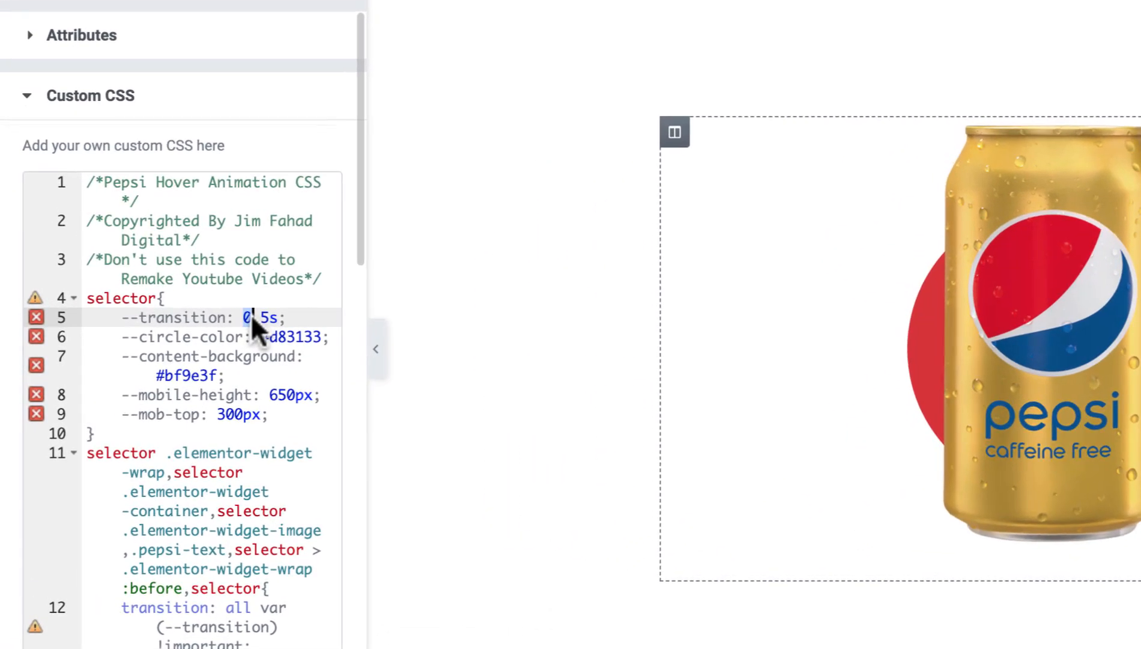
{"action": "type", "text": "2"}
{"action": "left_click", "coordinate": [235, 300]}
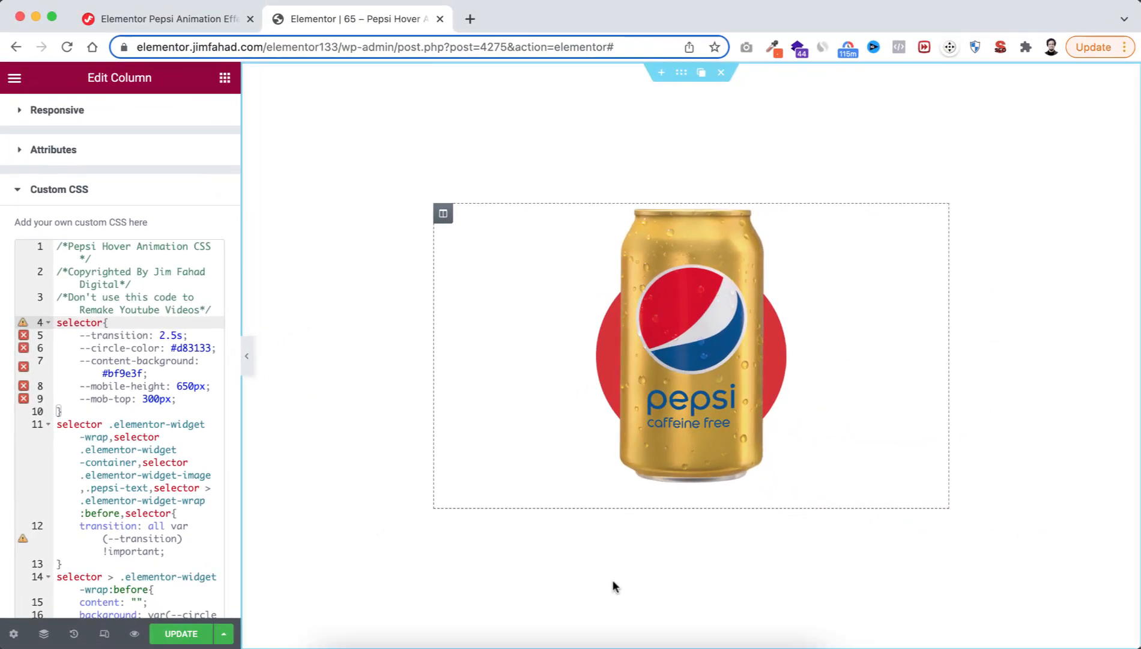
{"action": "mouse_move", "coordinate": [726, 501]}
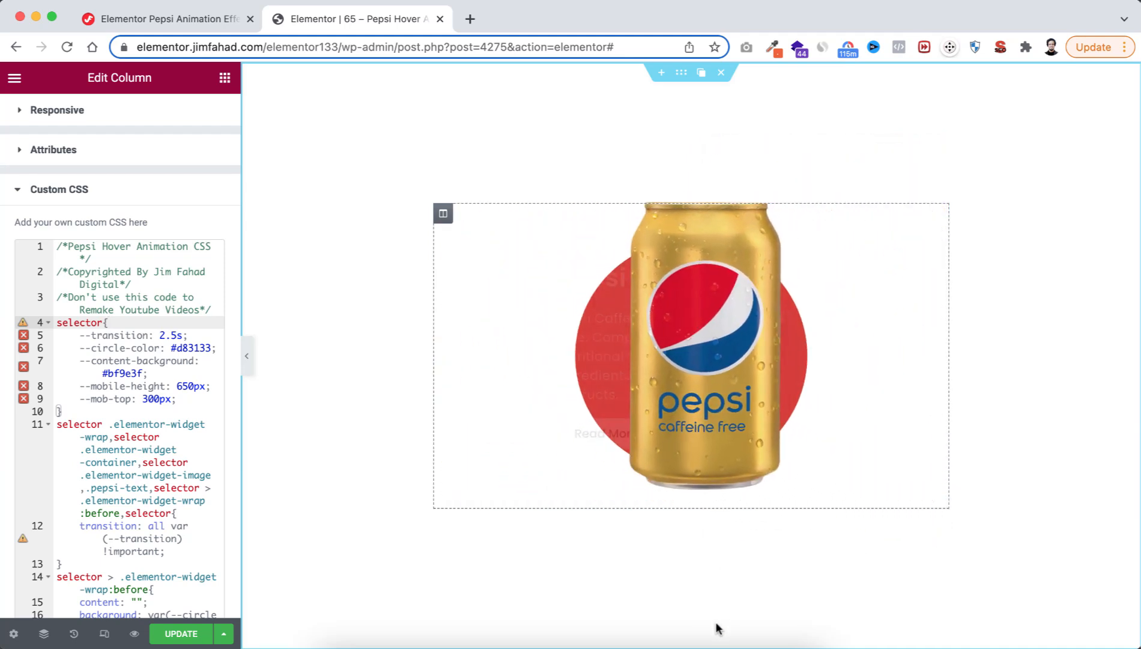
Restore the --transition variable in the custom CSS to 0.5s
{"action": "left_click", "coordinate": [161, 335]}
{"action": "left_click_drag", "start_coordinate": [161, 335], "coordinate": [165, 337]}
{"action": "type", "text": "0"}
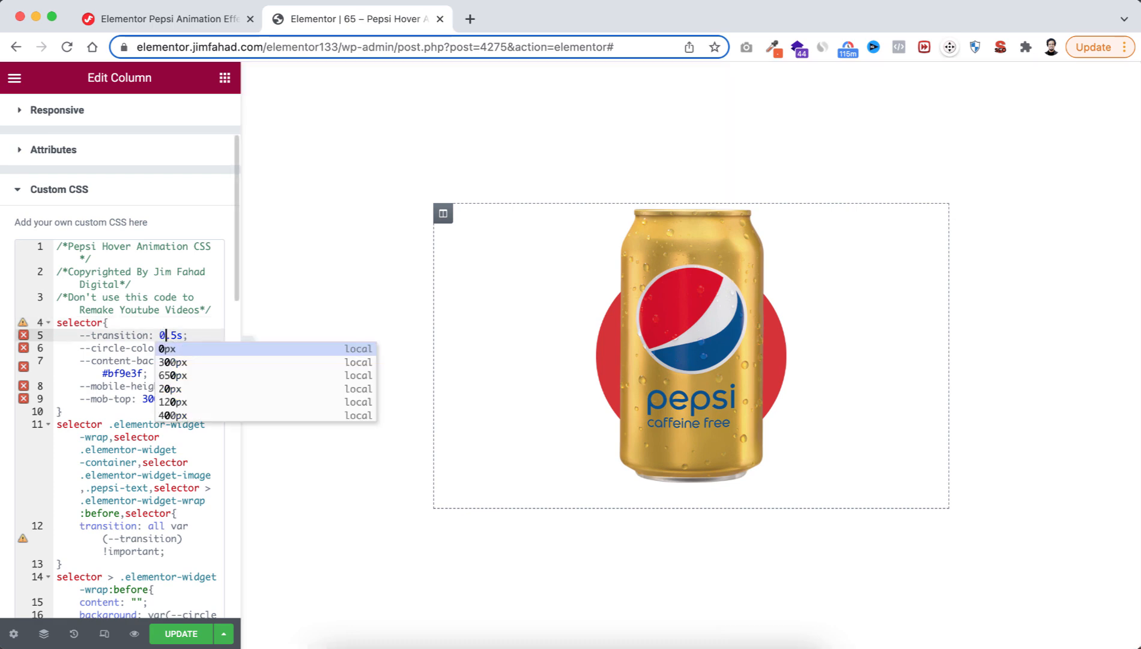
{"action": "key", "text": "Escape"}
{"action": "key", "text": "Up"}
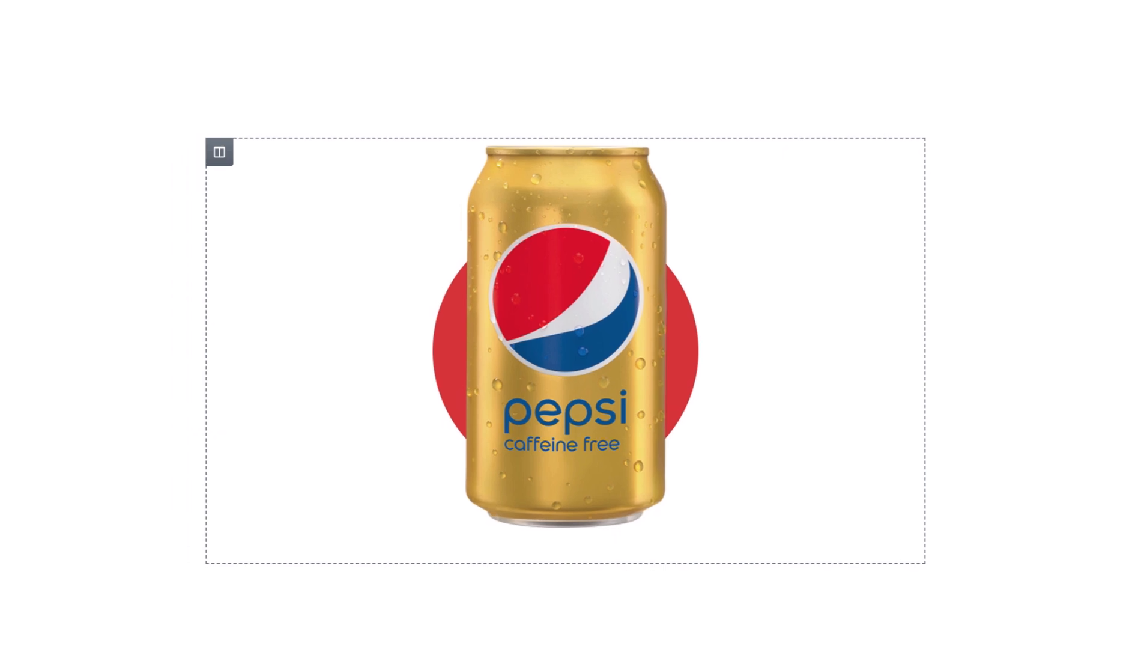
Try #000000 for the --circle-color variable in the custom CSS and undo the change
{"action": "left_click", "coordinate": [246, 402]}
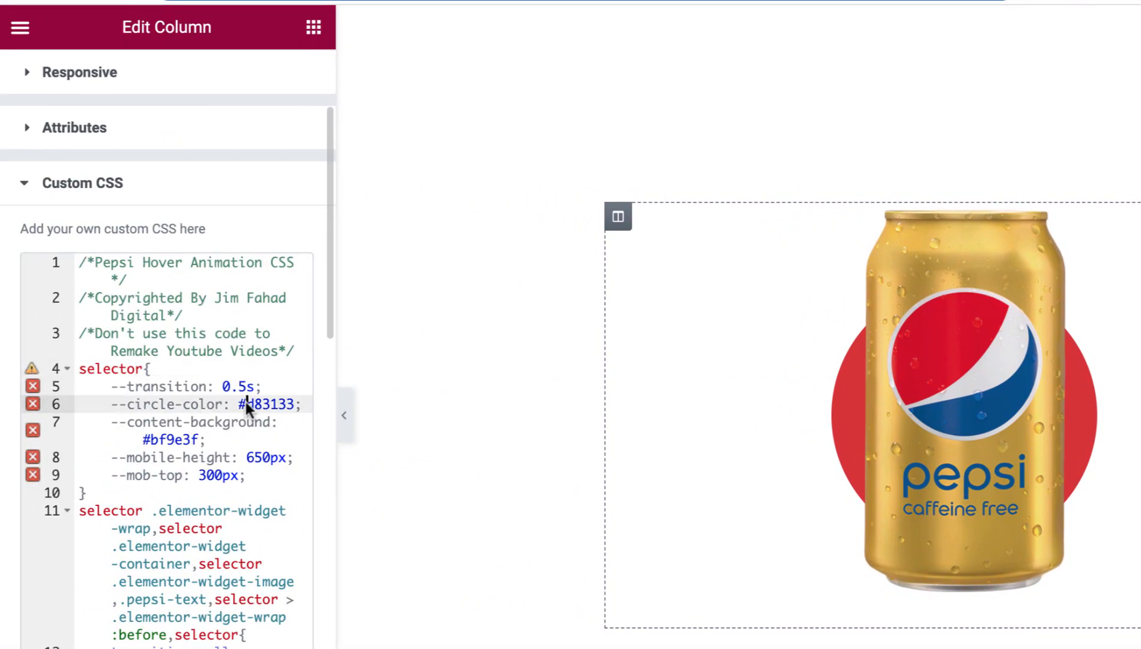
{"action": "left_click_drag", "start_coordinate": [246, 404], "coordinate": [292, 405]}
{"action": "type", "text": "00000"}
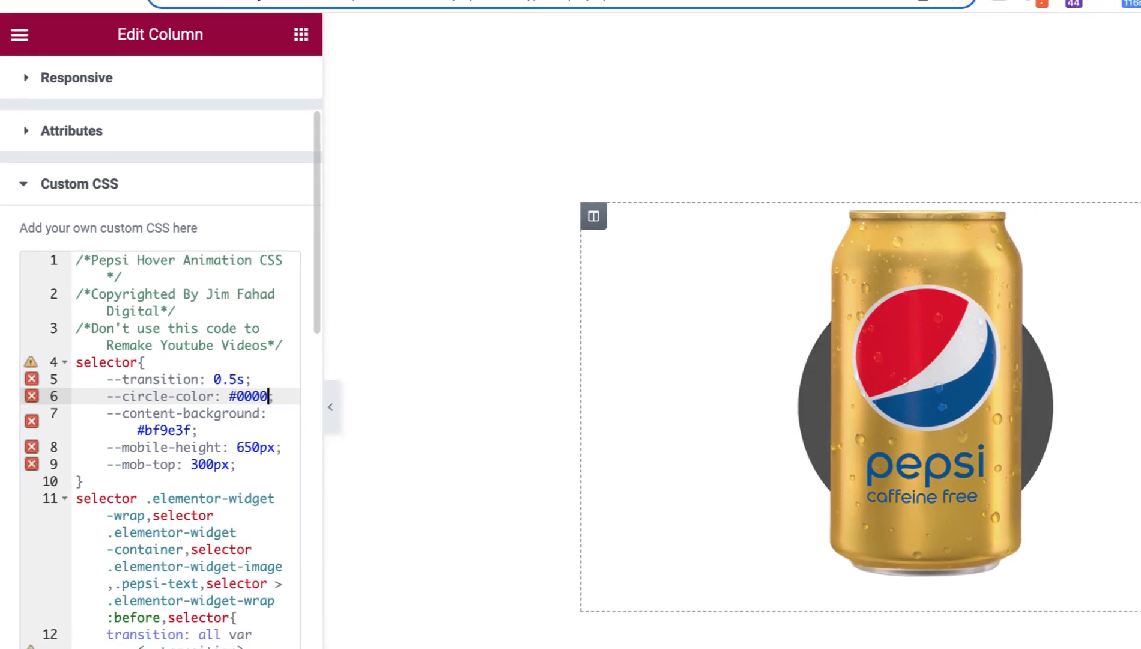
{"action": "type", "text": "0"}
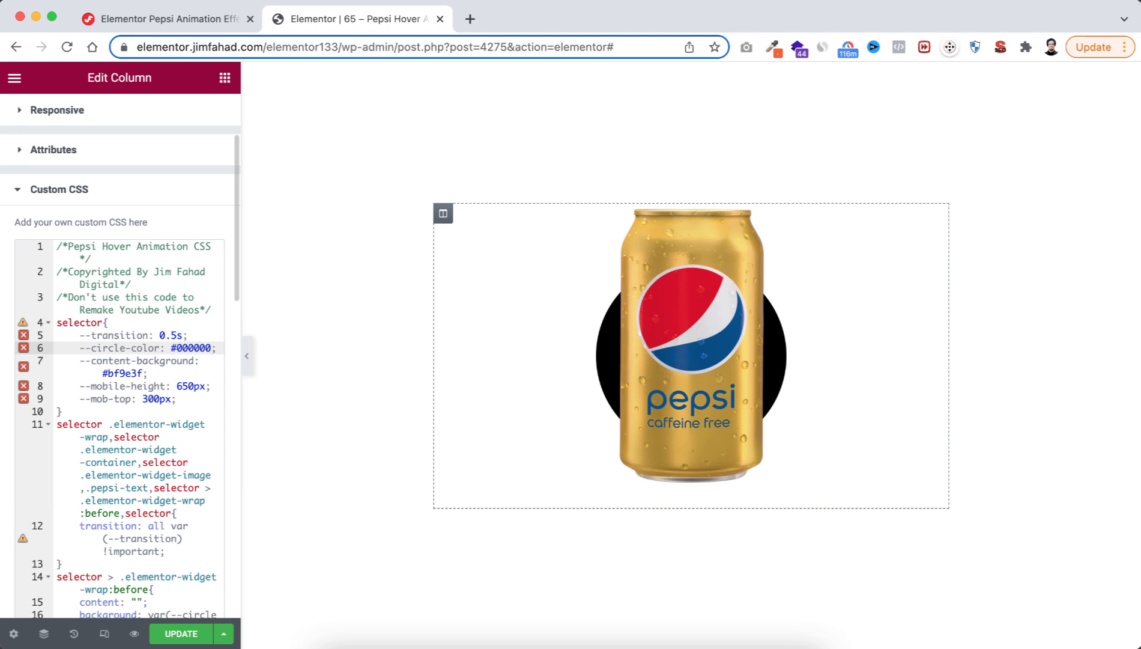
{"action": "key", "text": "super+z"}
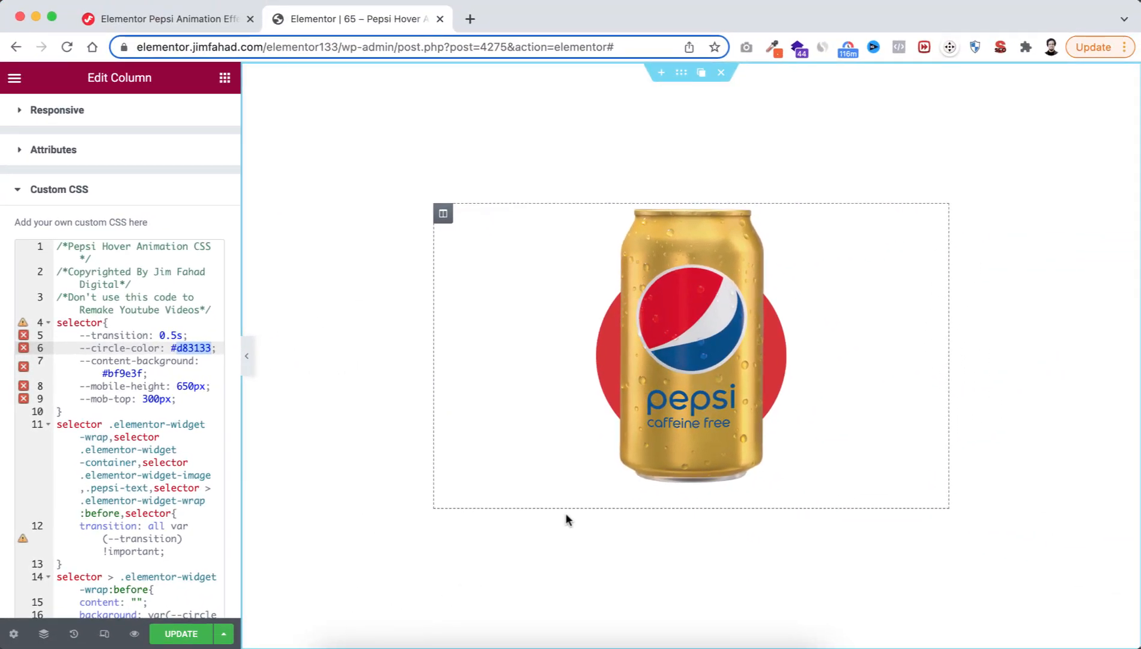
Try #ff0000 for the --content-background variable, preview the card on hover, and undo the change
{"action": "mouse_move", "coordinate": [608, 441]}
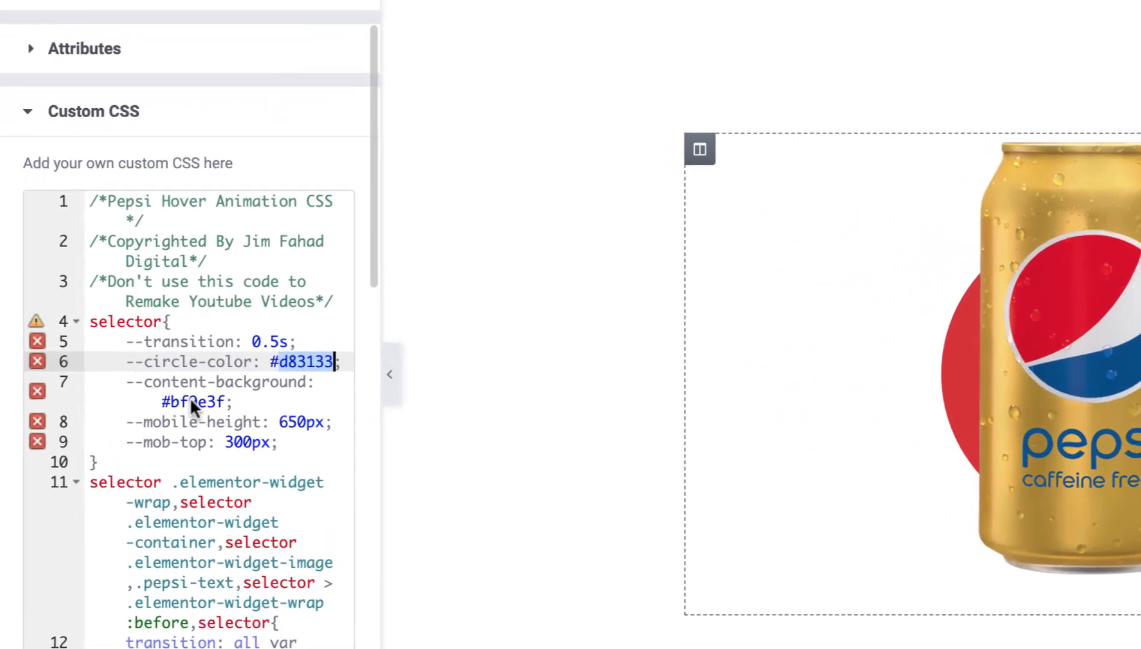
{"action": "double_click", "coordinate": [193, 401]}
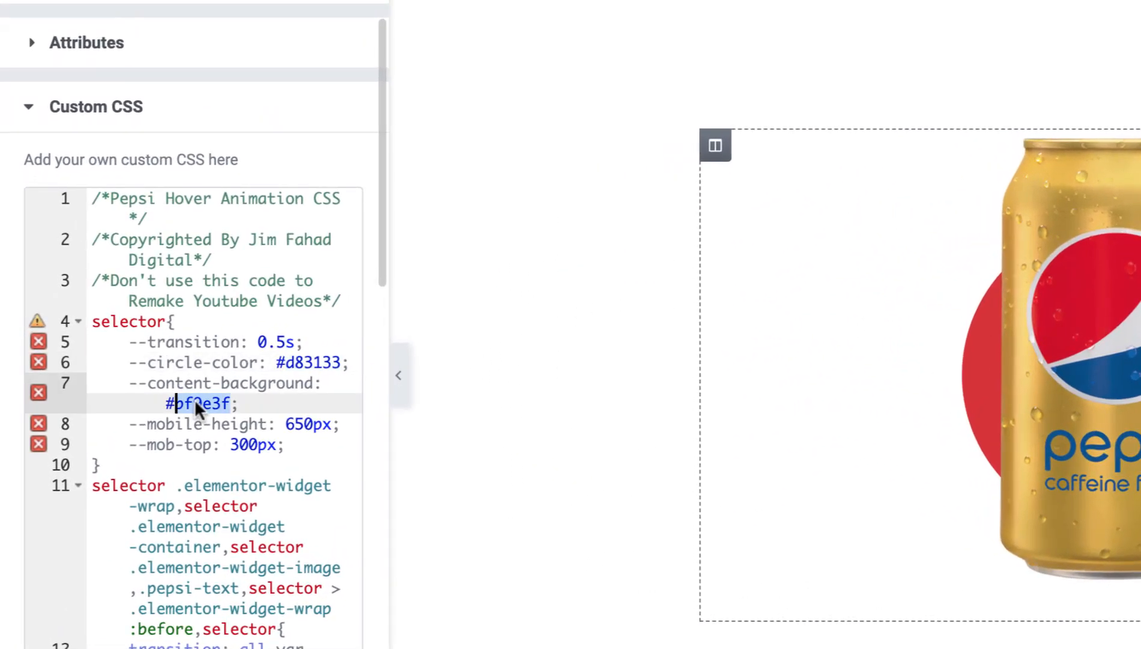
{"action": "type", "text": "ff0000"}
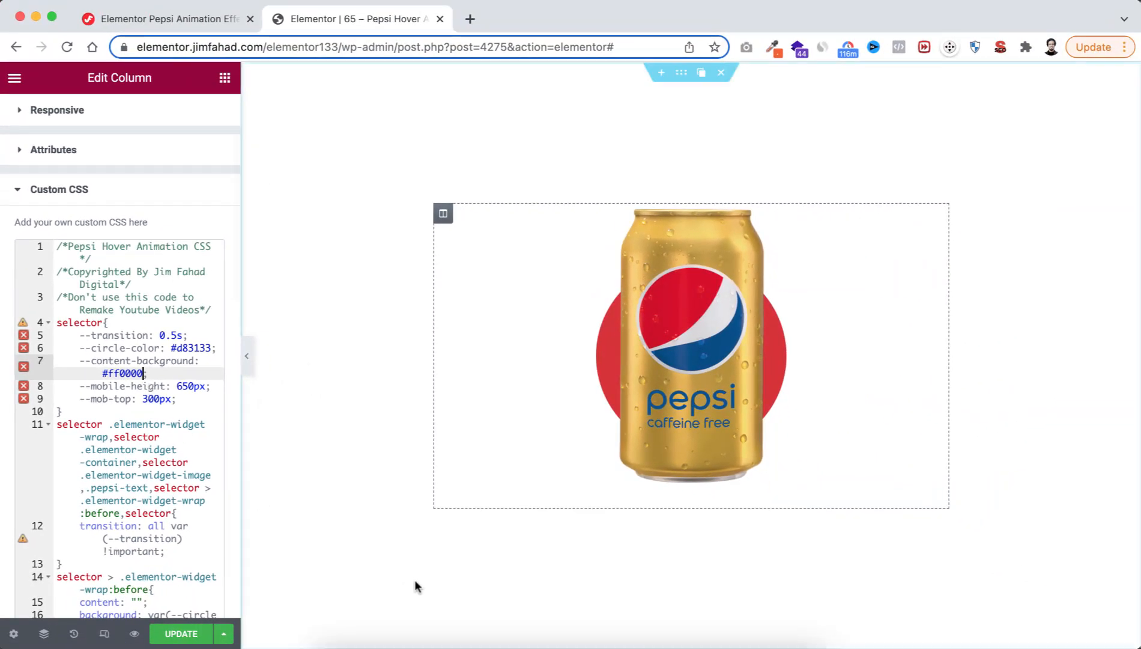
{"action": "mouse_move", "coordinate": [676, 425]}
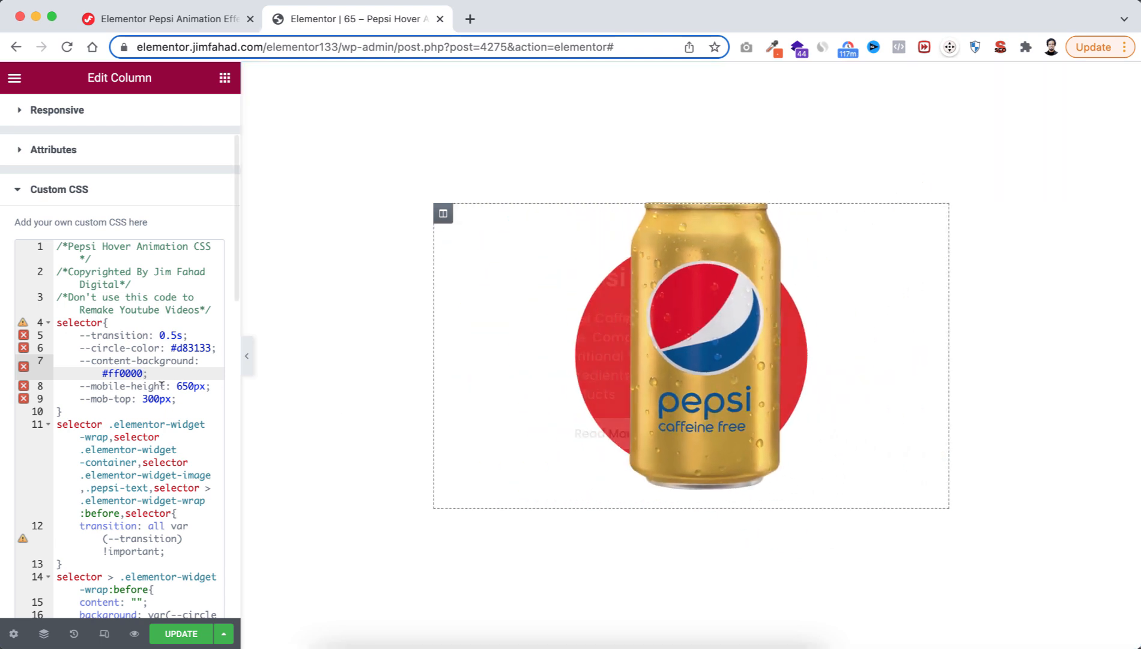
{"action": "key", "text": "ctrl+z"}
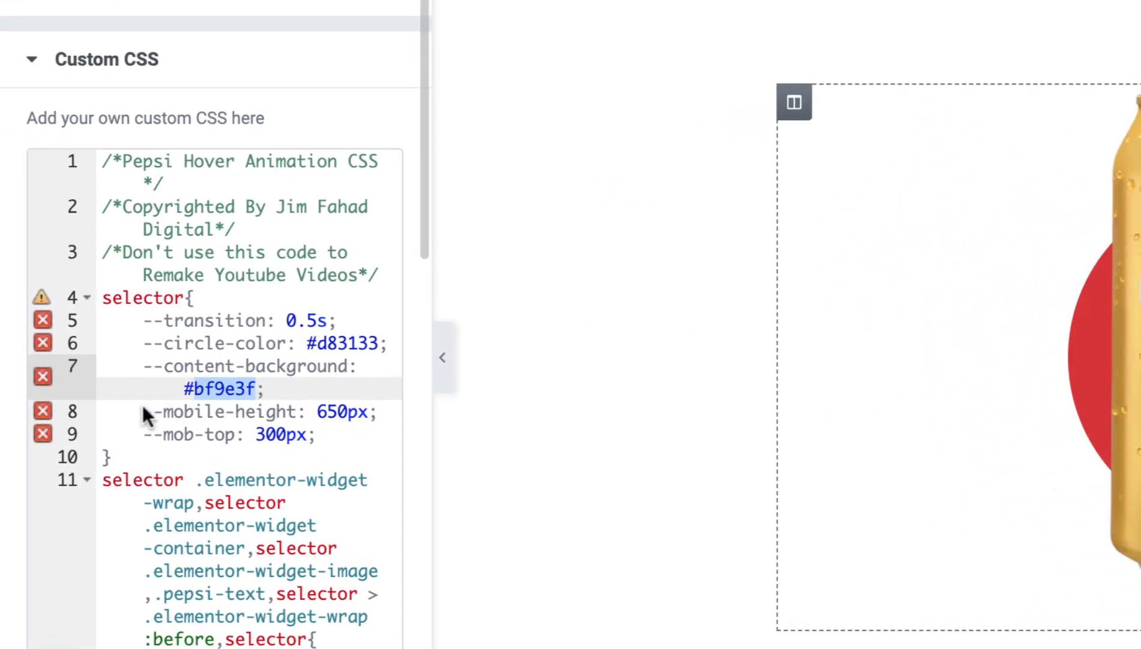
Review the --mobile-height and --mob-top variables and preview the card in the tablet responsive view
{"action": "left_click_drag", "start_coordinate": [120, 402], "coordinate": [265, 421]}
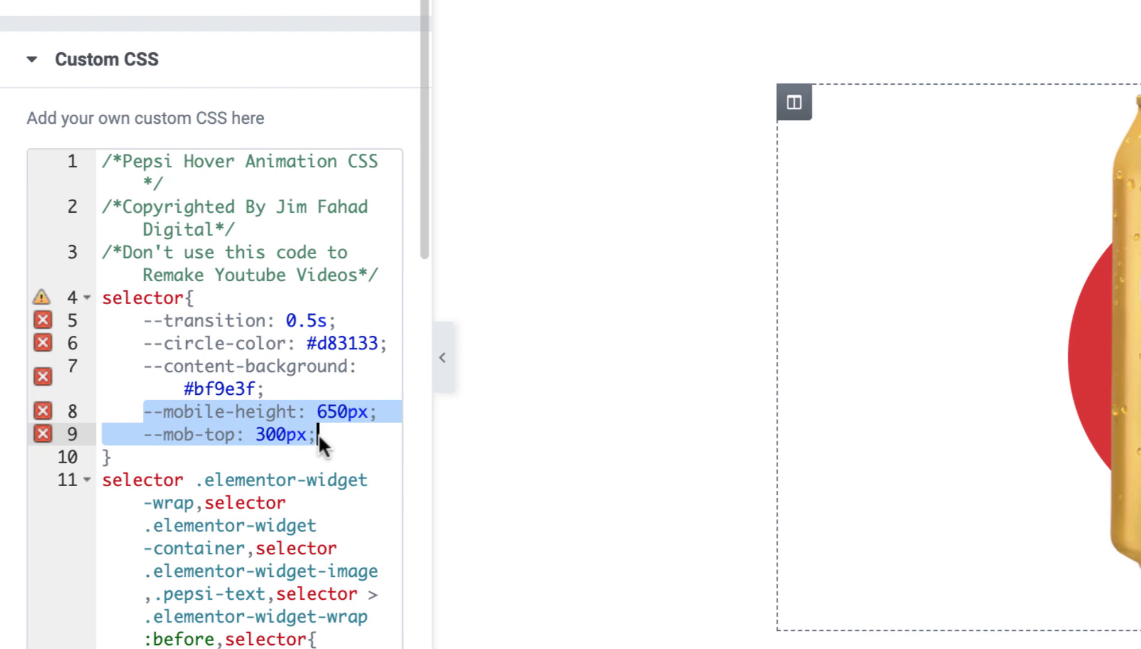
{"action": "left_click", "coordinate": [247, 413]}
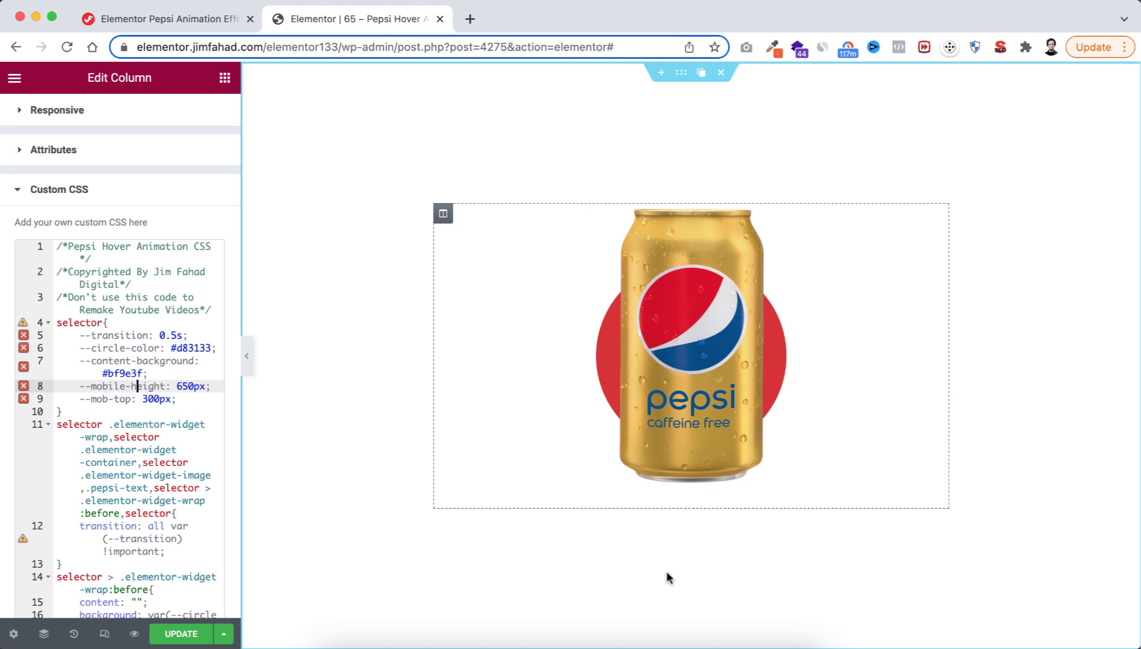
{"action": "left_click", "coordinate": [106, 634]}
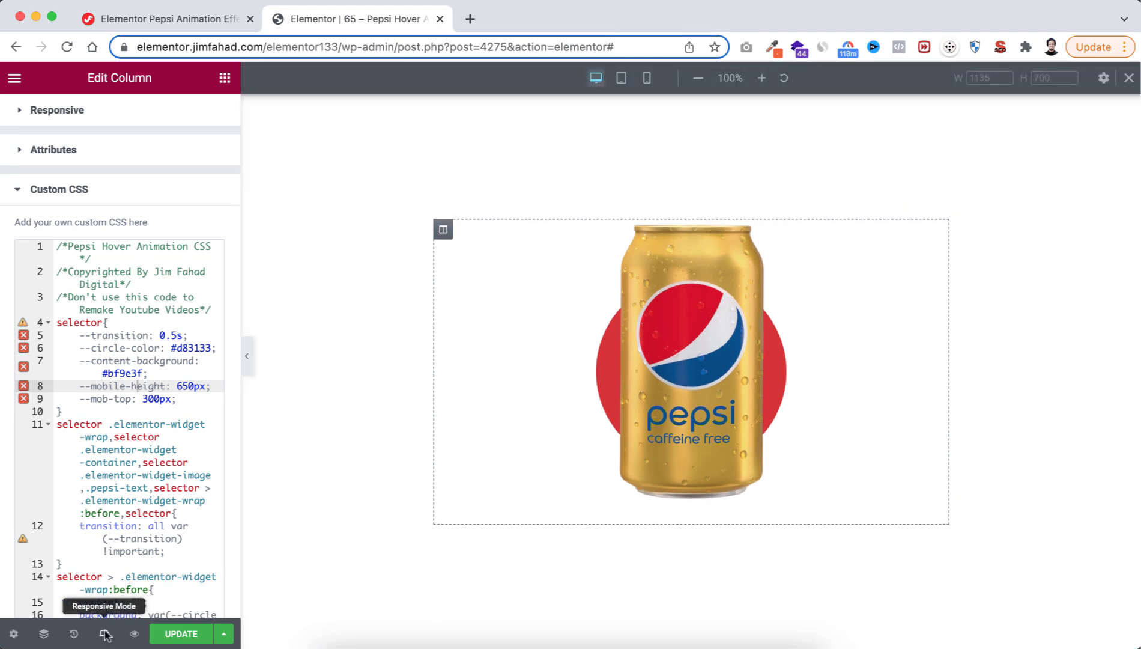
{"action": "left_click", "coordinate": [622, 78]}
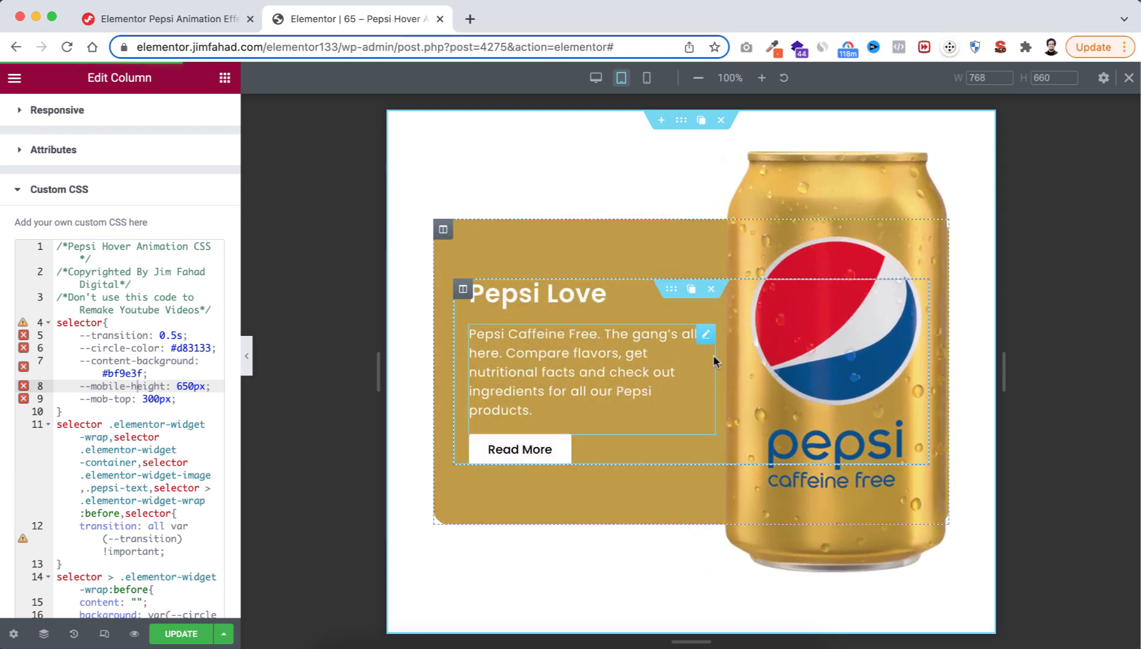
In the mobile responsive view, open the Navigator and set the outer section's boxed content width to 320
{"action": "left_click", "coordinate": [647, 80]}
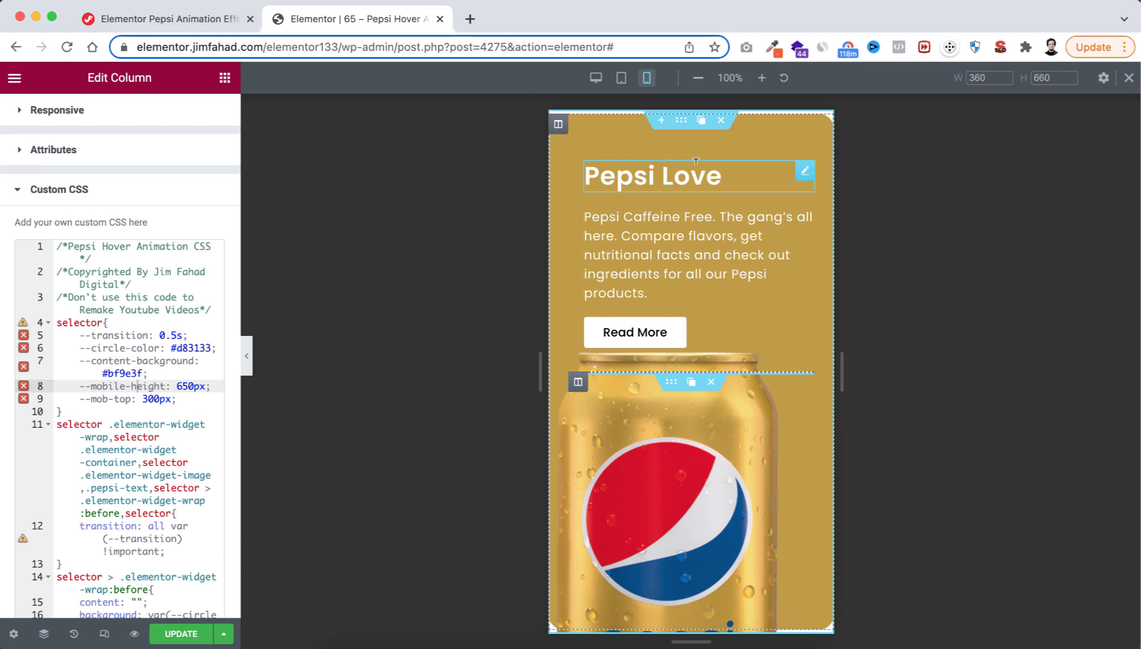
{"action": "right_click", "coordinate": [684, 125]}
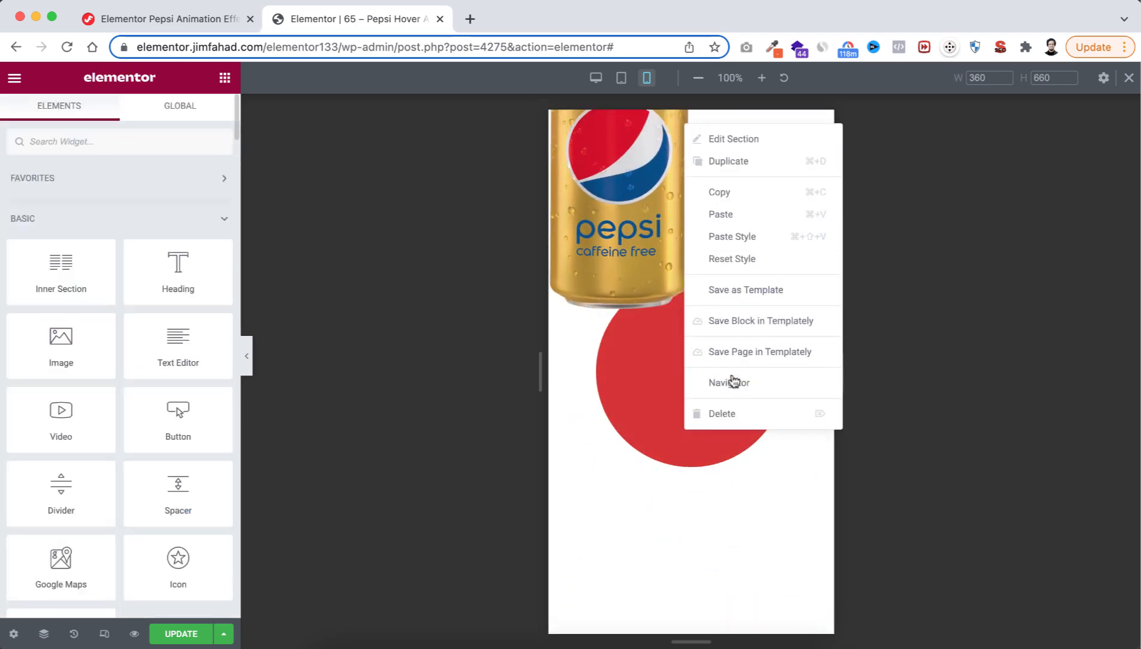
{"action": "left_click", "coordinate": [732, 383]}
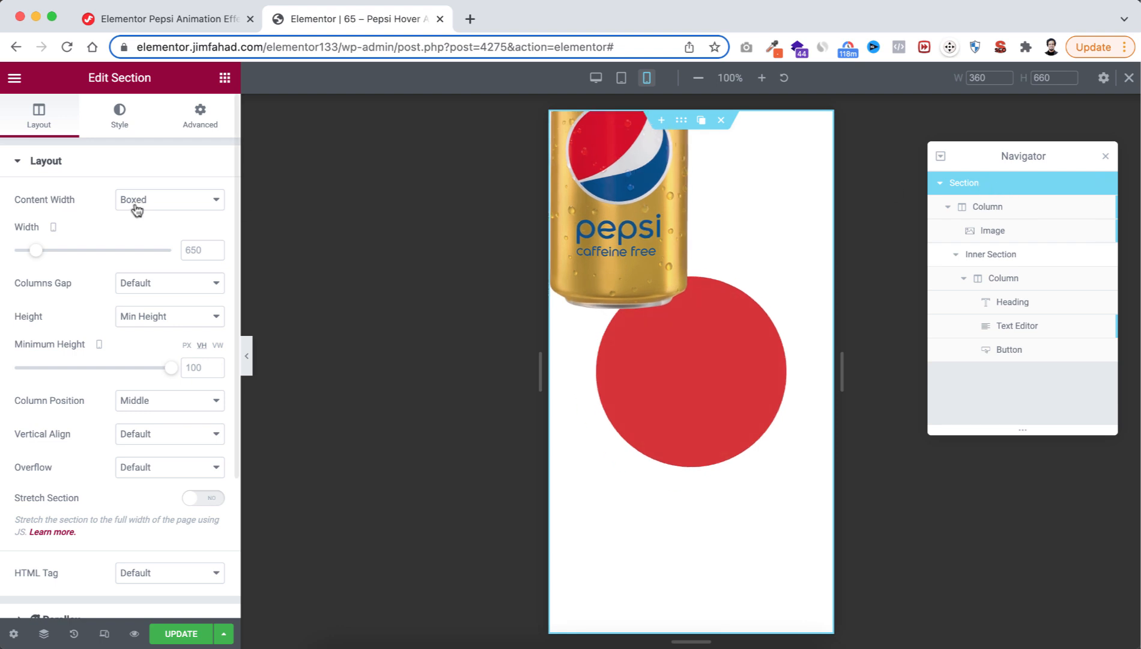
{"action": "double_click", "coordinate": [198, 248]}
{"action": "type", "text": "320"}
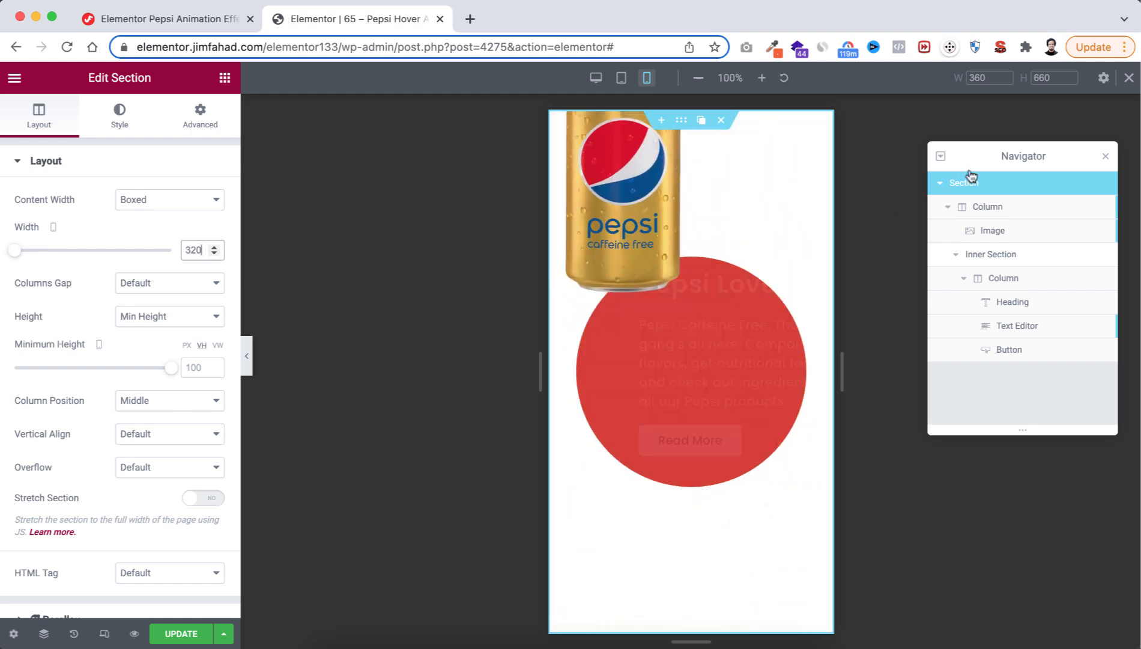
Set the outer column's mobile padding to 25 px on all sides
{"action": "left_click", "coordinate": [989, 206]}
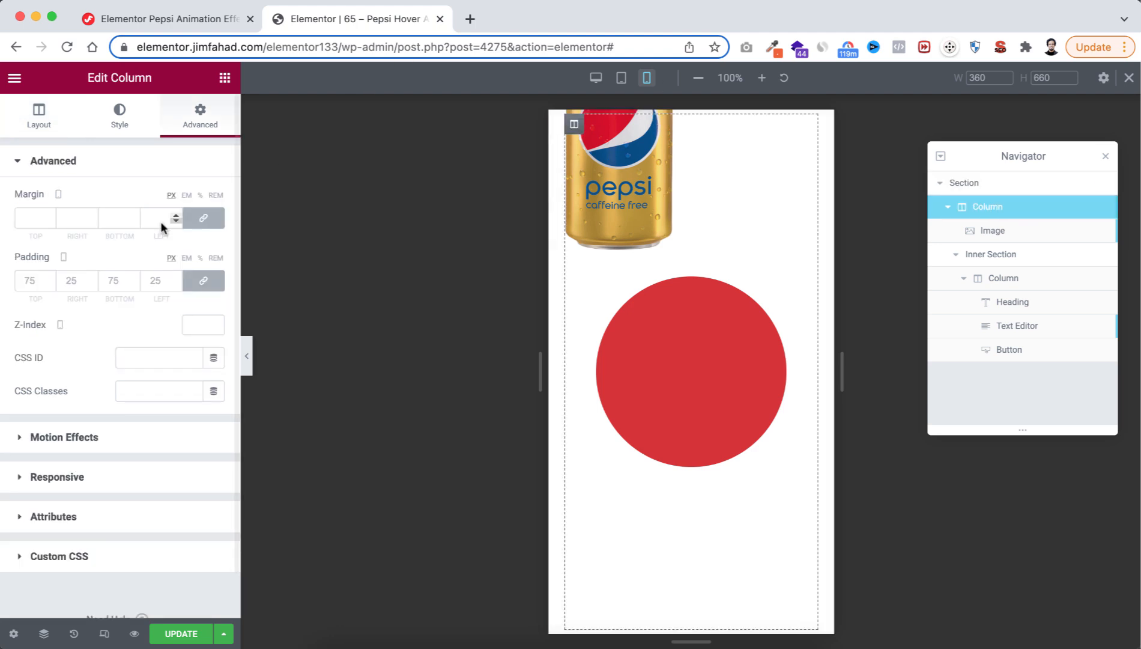
{"action": "left_click", "coordinate": [24, 285]}
{"action": "type", "text": "25"}
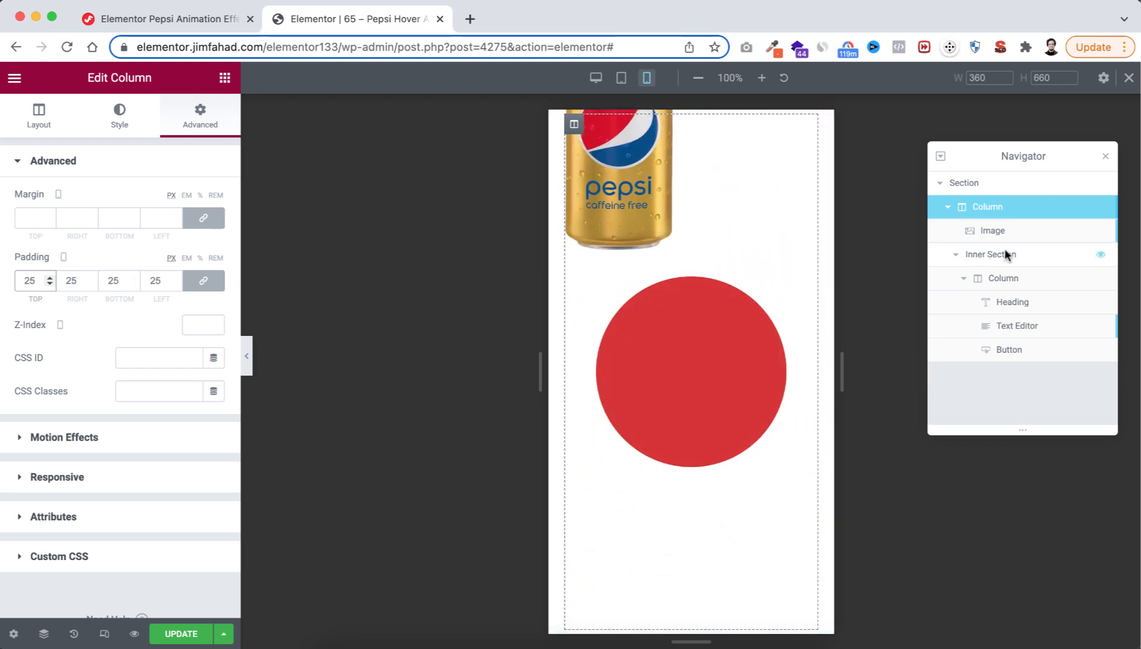
Set the inner pepsi-text column's mobile margin to 0 on all sides and preview the card on hover
{"action": "left_click", "coordinate": [1000, 277]}
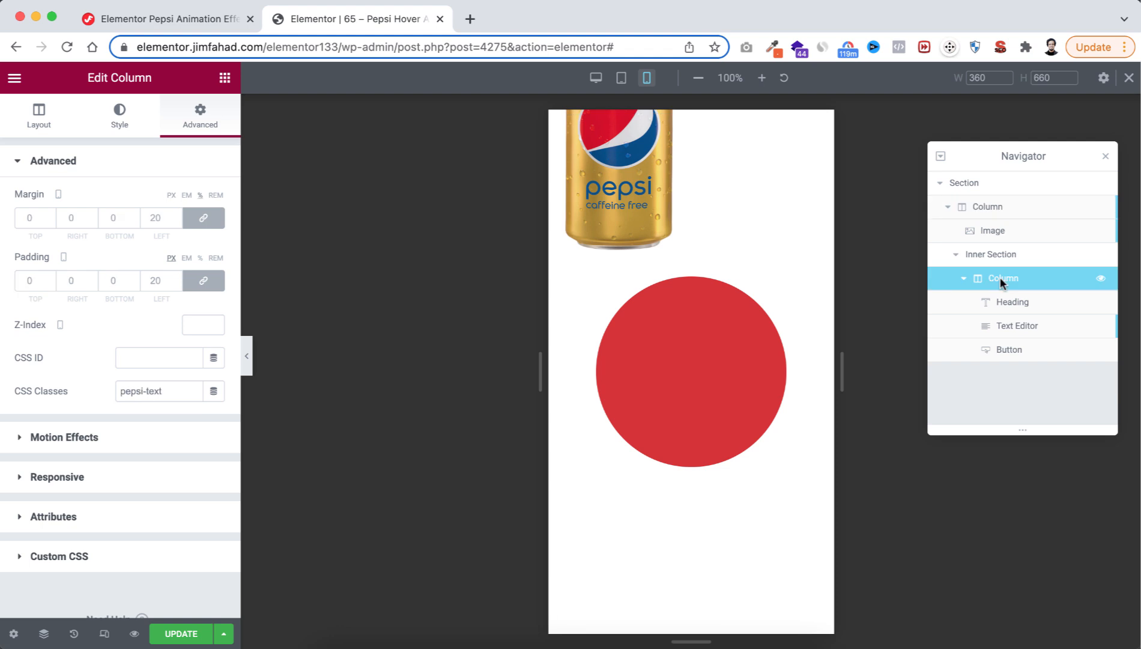
{"action": "left_click", "coordinate": [28, 220]}
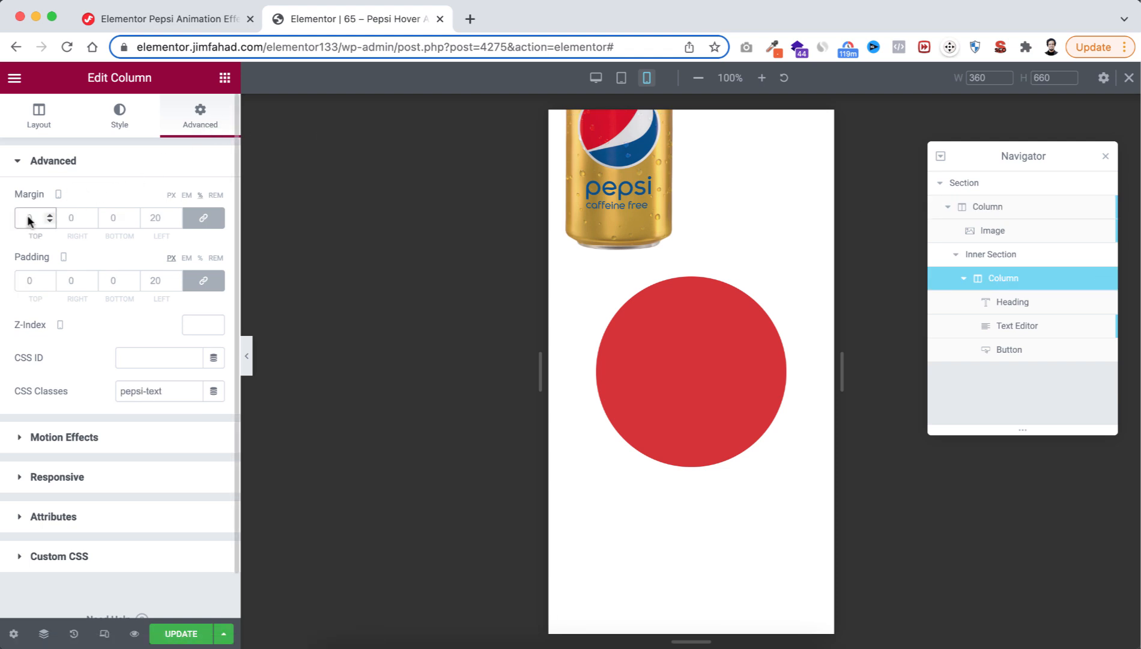
{"action": "type", "text": "0"}
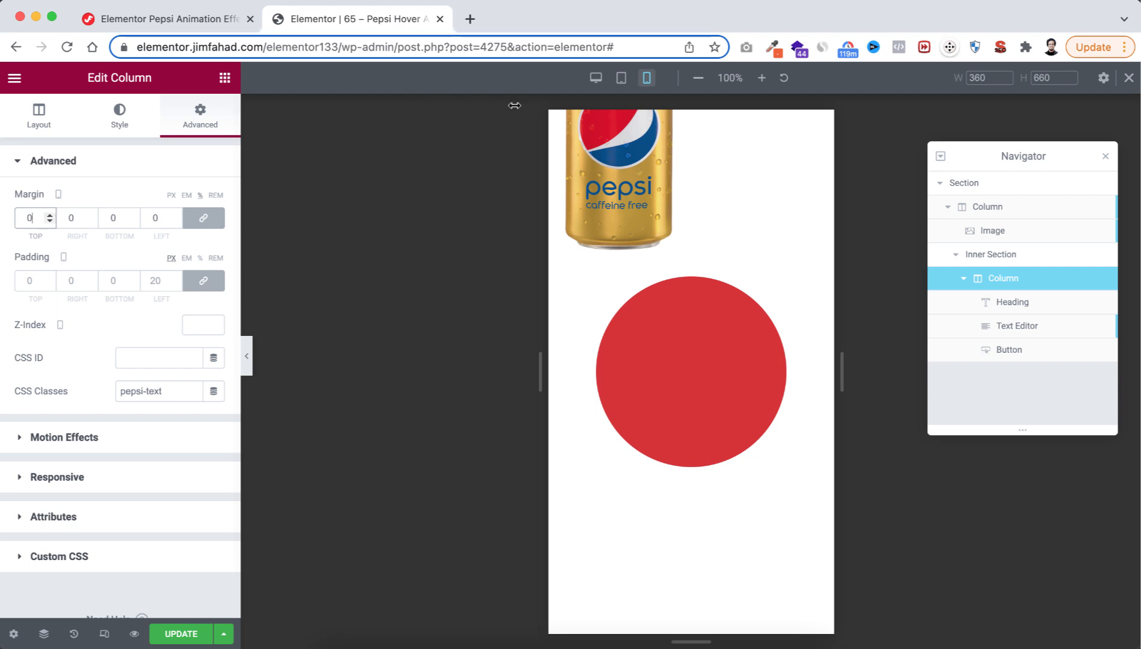
{"action": "mouse_move", "coordinate": [630, 191]}
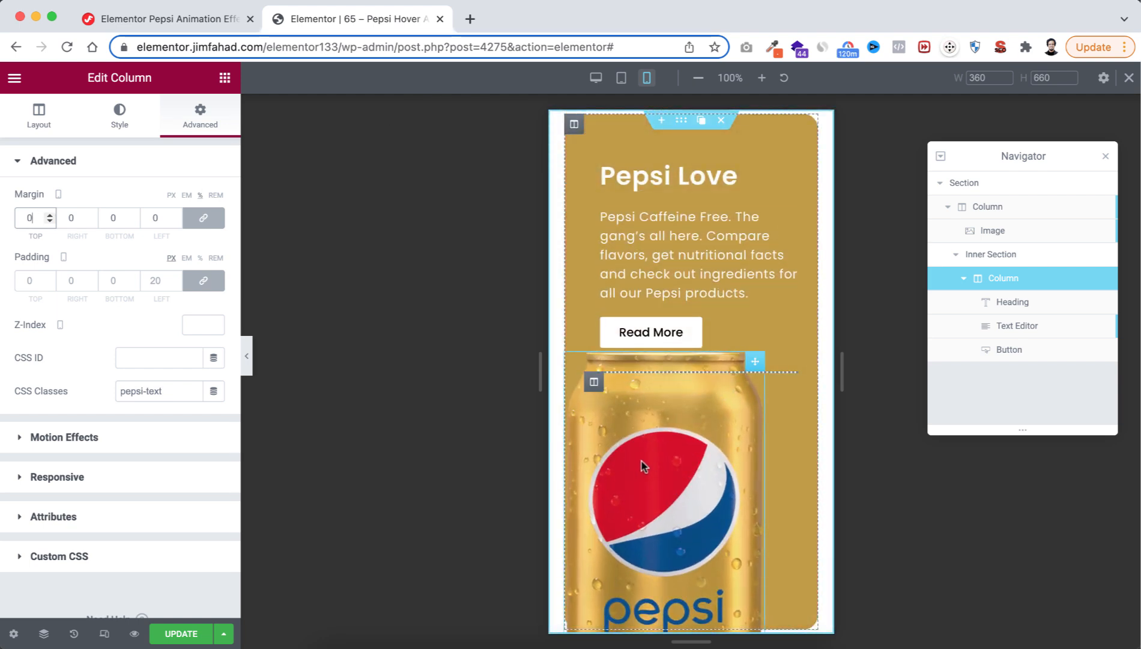
Set the can image's mobile width to 180 px
{"action": "left_click", "coordinate": [992, 228]}
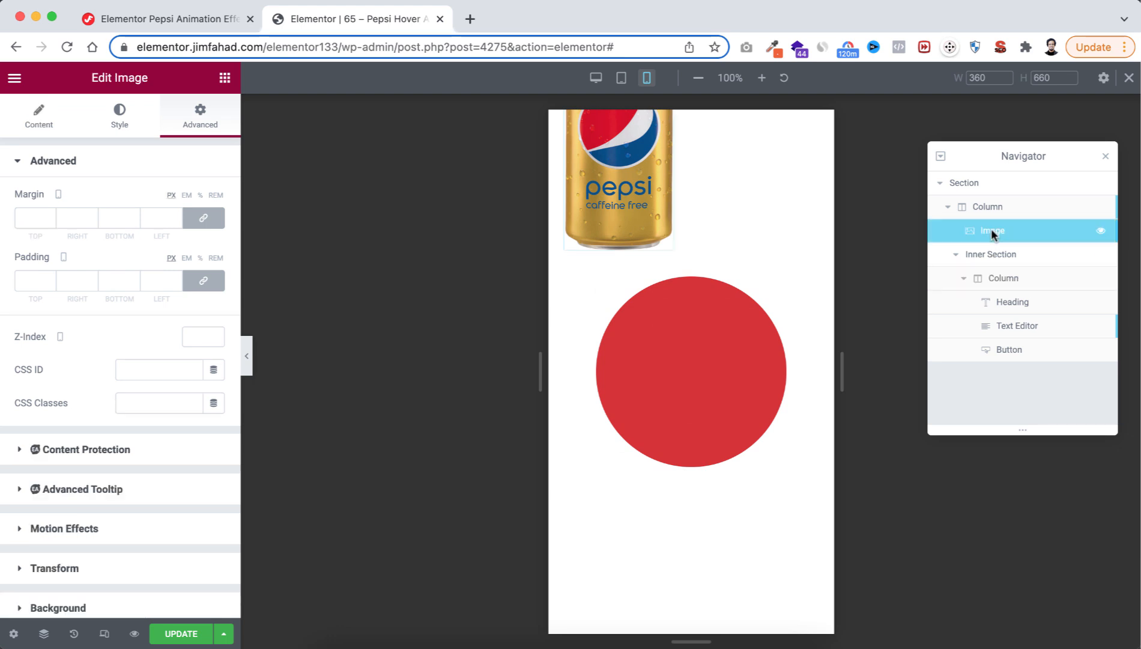
{"action": "left_click", "coordinate": [118, 115]}
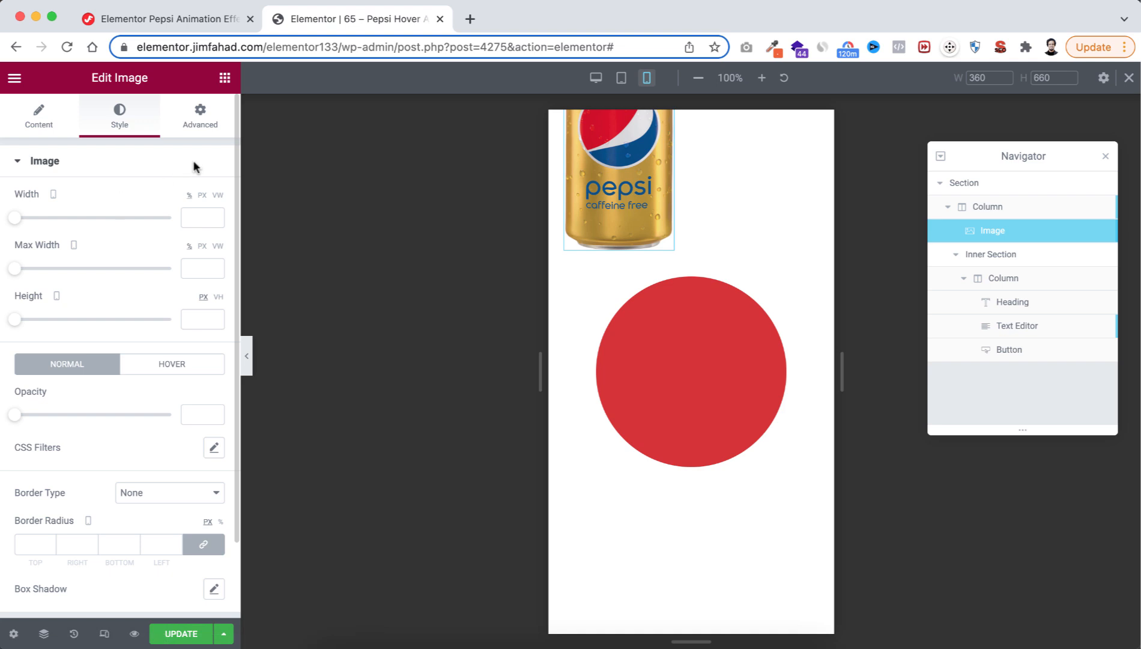
{"action": "left_click", "coordinate": [201, 193]}
{"action": "left_click", "coordinate": [195, 216]}
{"action": "type", "text": "180"}
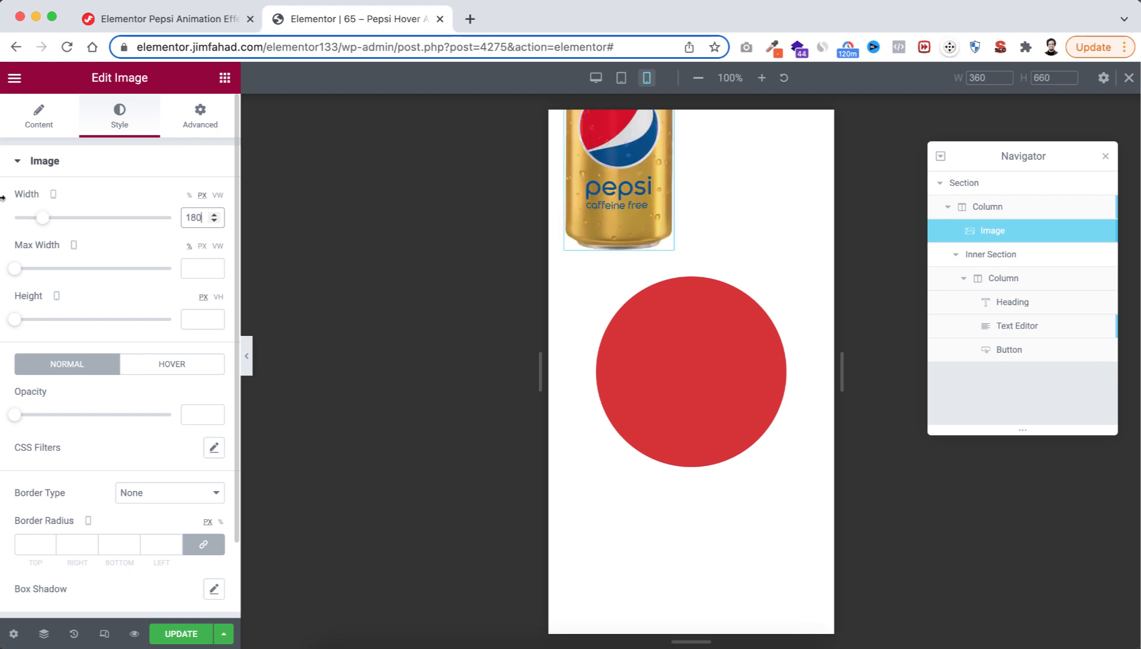
Set the can image's mobile horizontal offset to 64 and vertical offset to 130, and preview the card on hover
{"action": "left_click", "coordinate": [202, 114]}
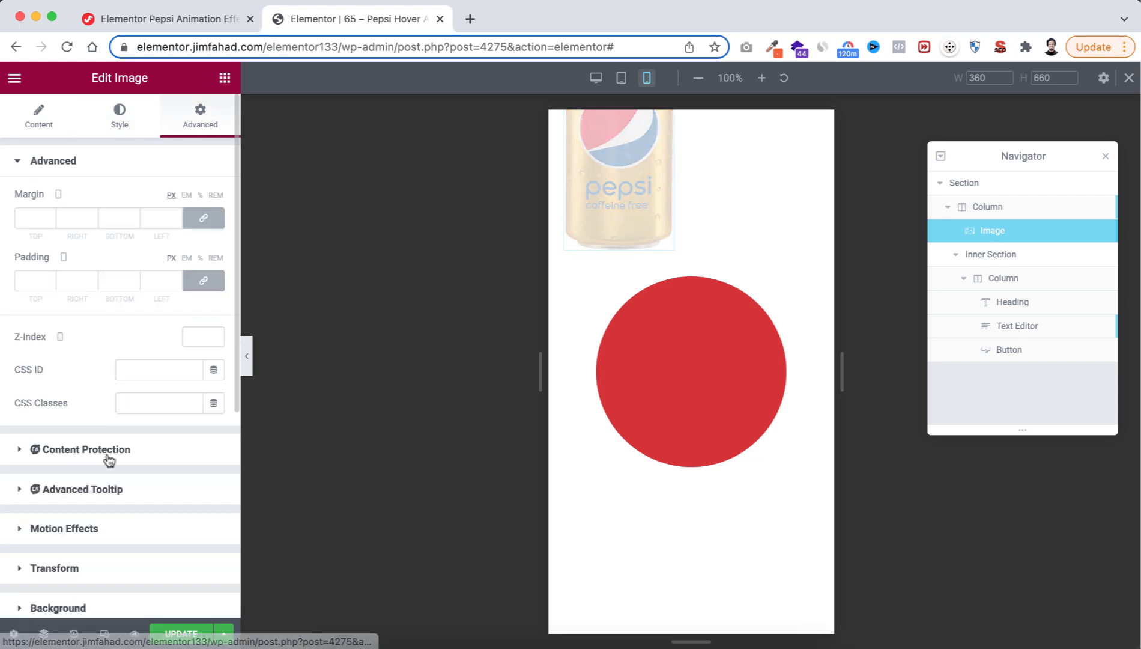
{"action": "scroll", "coordinate": [109, 458], "scroll_direction": "down", "scroll_amount": 6}
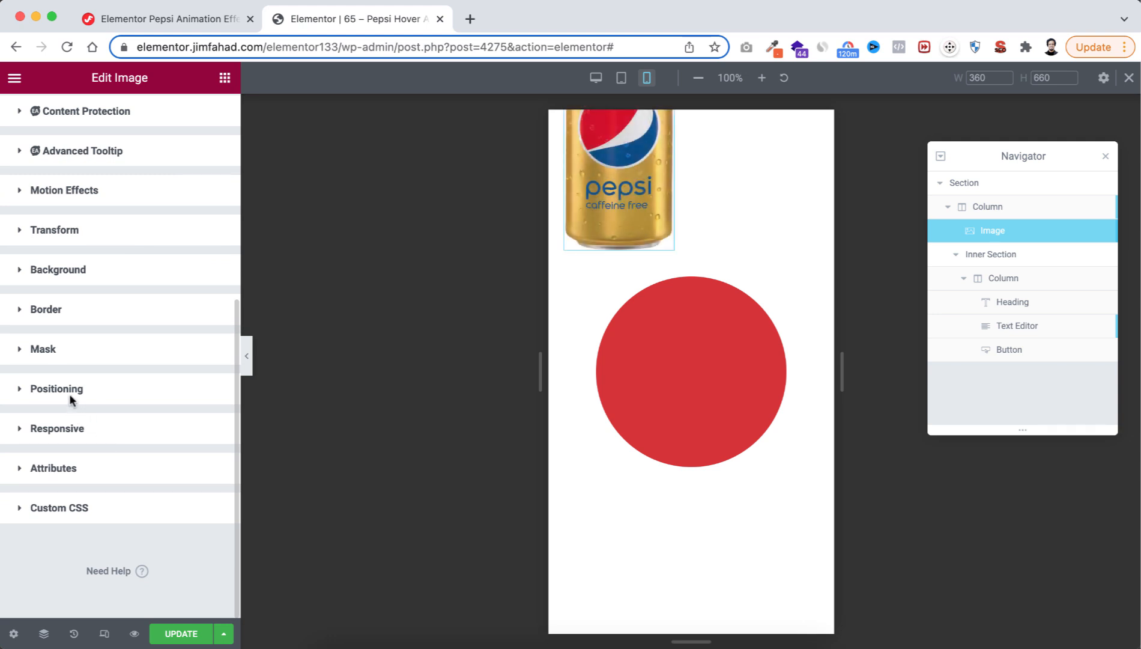
{"action": "left_click", "coordinate": [69, 393]}
{"action": "scroll", "coordinate": [85, 509], "scroll_direction": "down", "scroll_amount": 5}
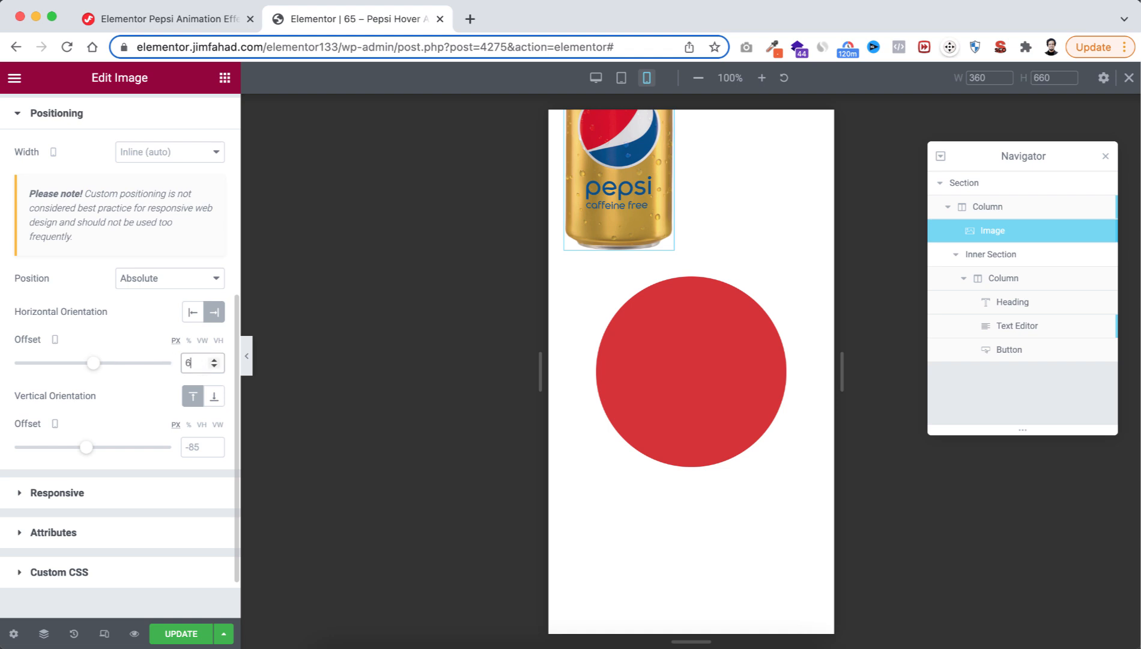
{"action": "double_click", "coordinate": [196, 362]}
{"action": "type", "text": "64"}
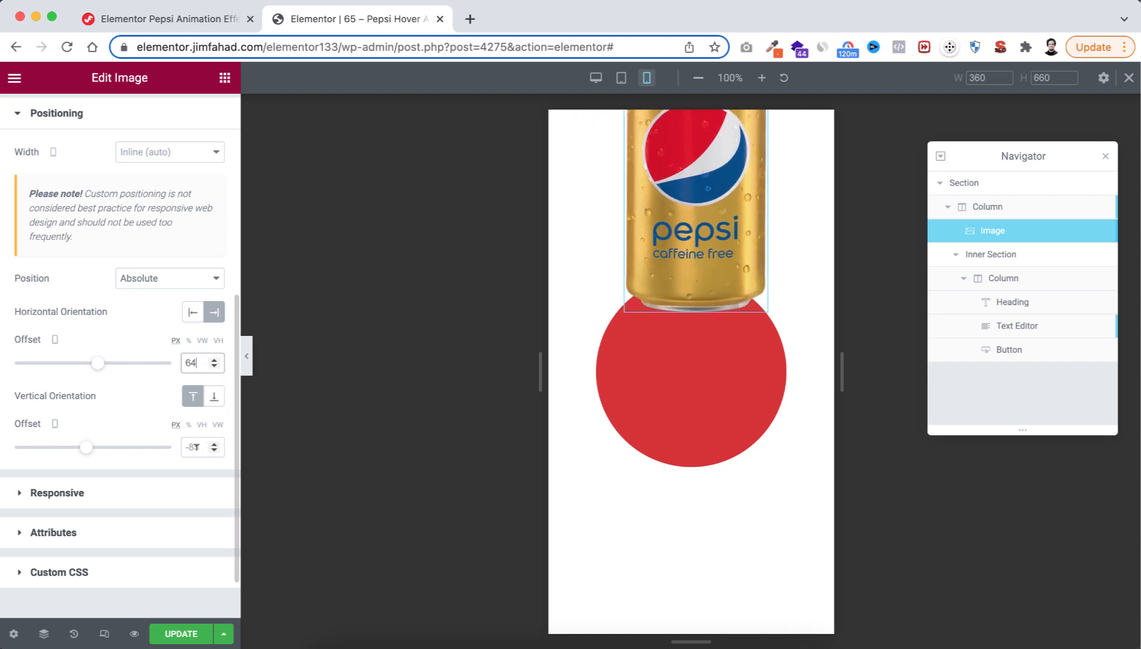
{"action": "double_click", "coordinate": [195, 447]}
{"action": "type", "text": "130"}
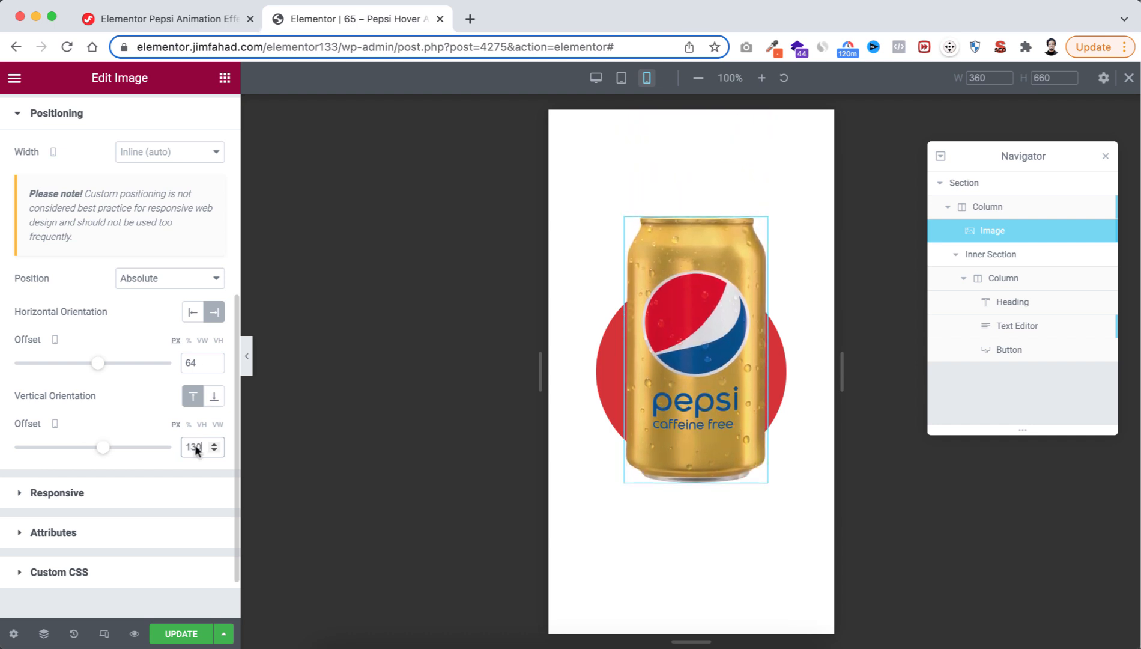
{"action": "mouse_move", "coordinate": [683, 437]}
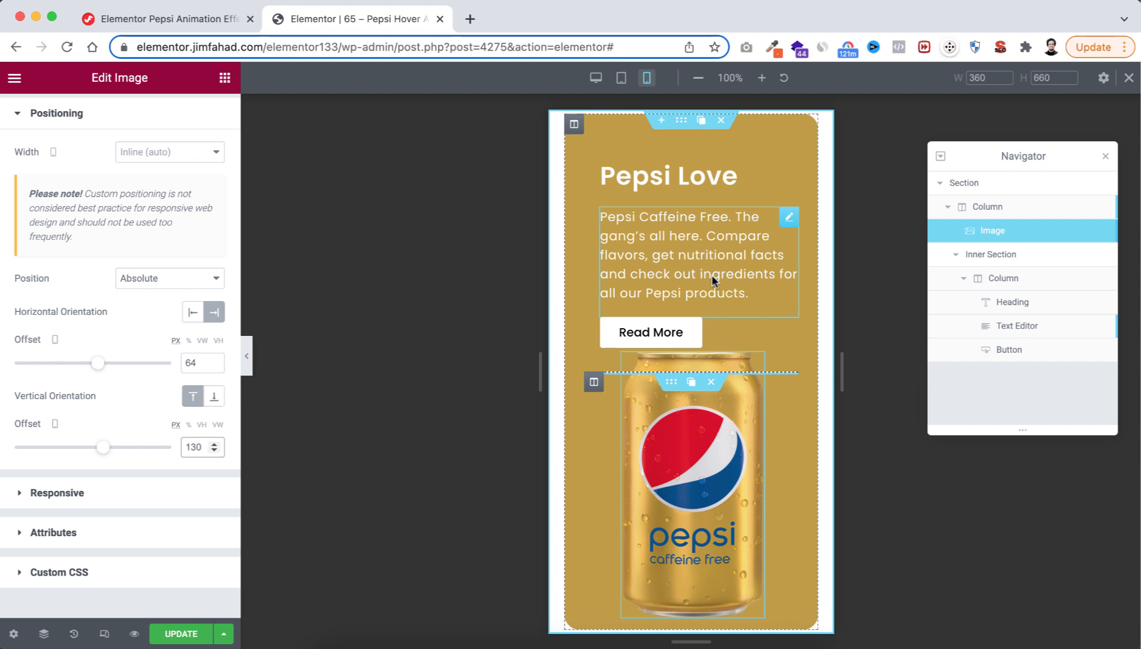
{"action": "scroll", "coordinate": [712, 274], "scroll_direction": "down", "scroll_amount": 1}
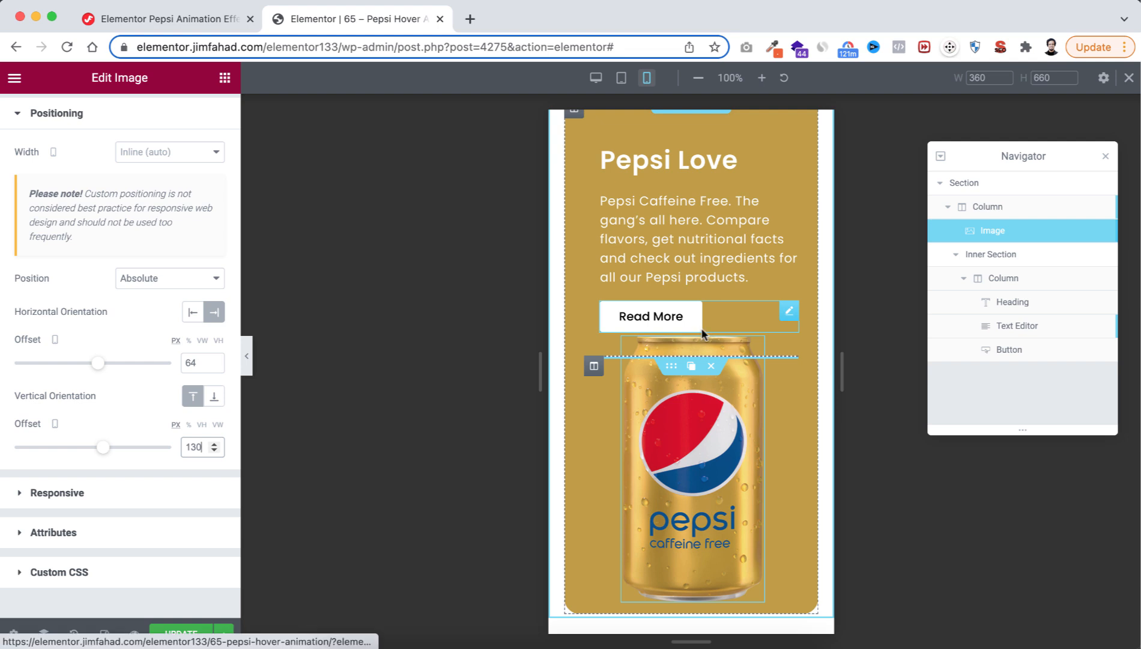
{"action": "scroll", "coordinate": [672, 262], "scroll_direction": "up", "scroll_amount": 1}
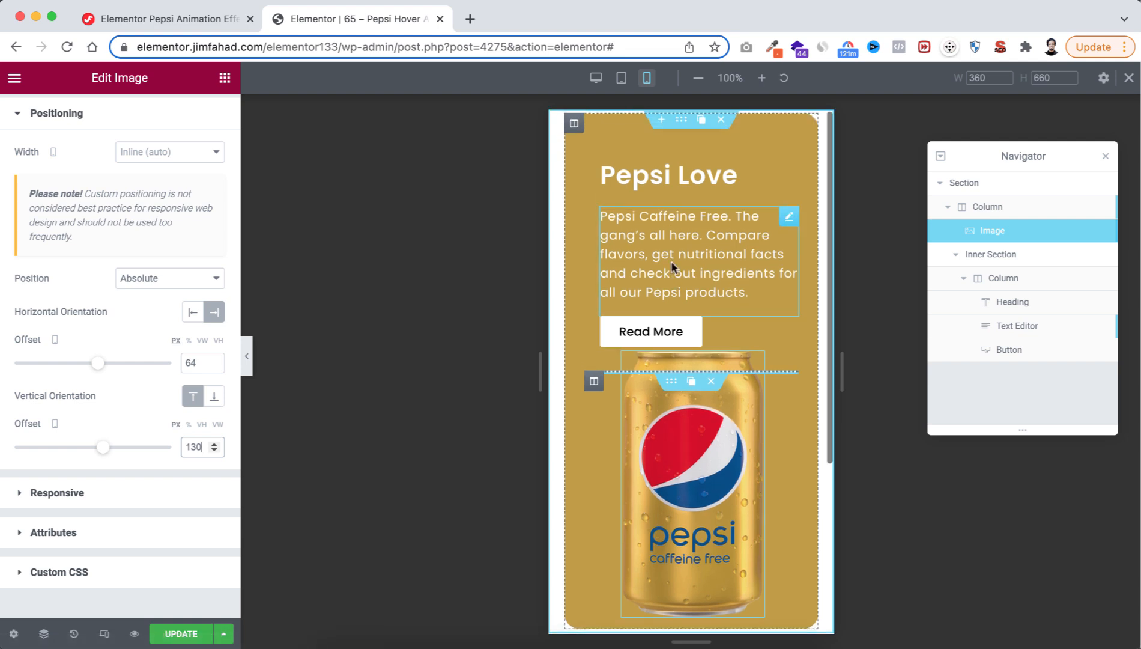
Open the outer column's custom CSS for editing at the --mobile-height variable
{"action": "left_click", "coordinate": [574, 124]}
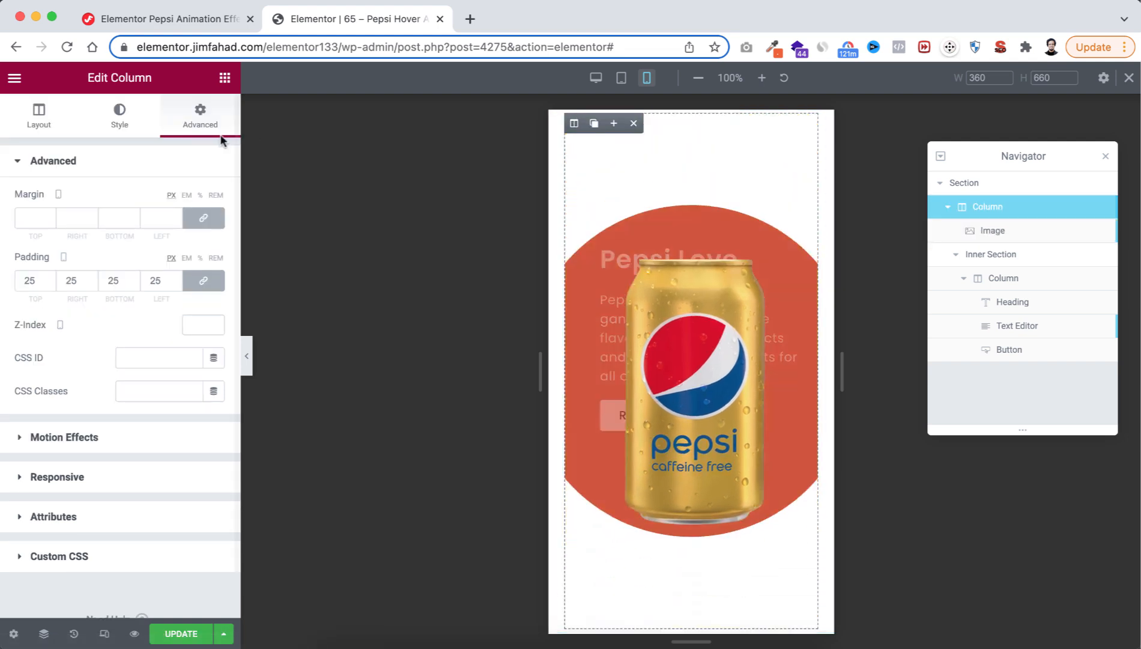
{"action": "scroll", "coordinate": [173, 428], "scroll_direction": "down", "scroll_amount": 2}
{"action": "left_click", "coordinate": [133, 503]}
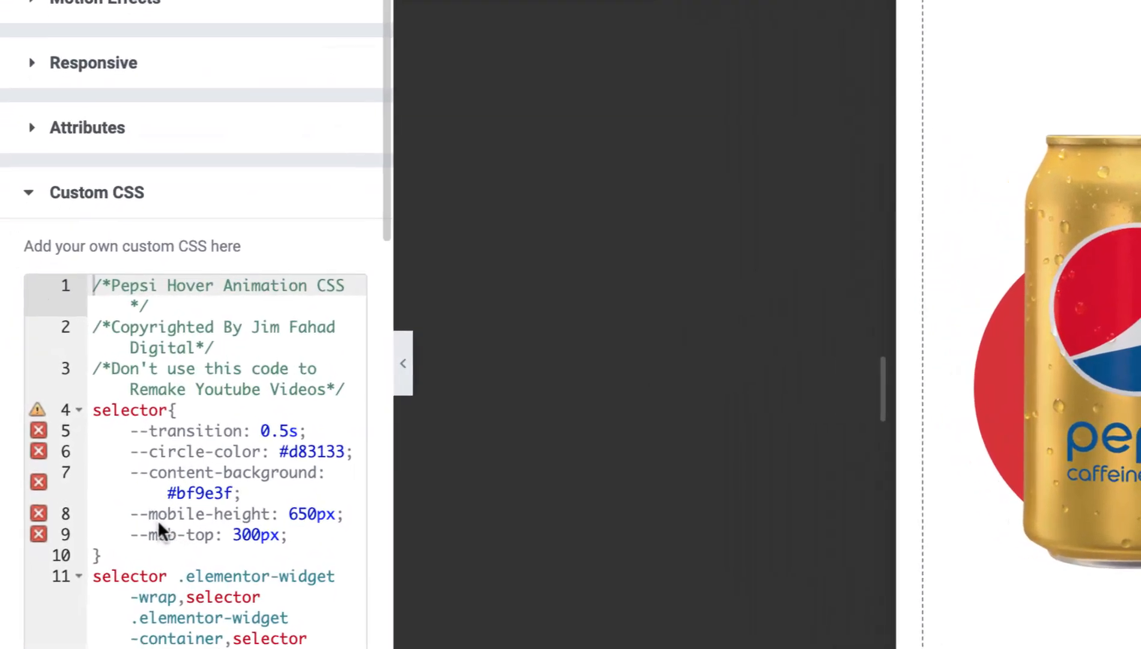
{"action": "left_click", "coordinate": [214, 466]}
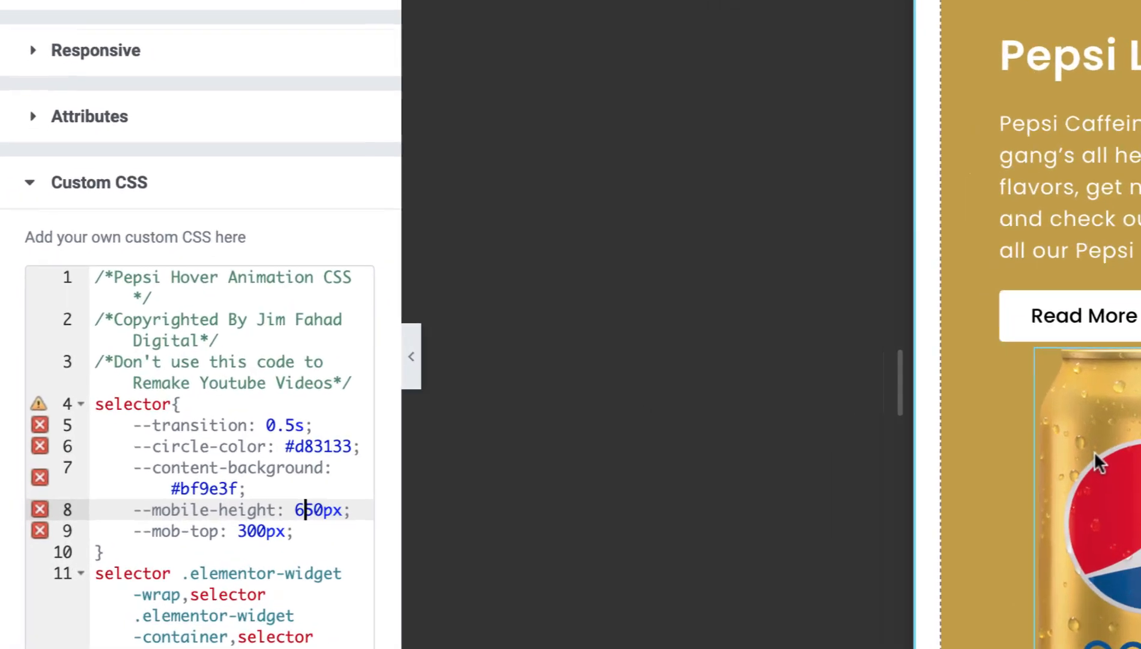
Try --mobile-height values of 450px and 250px on the mobile card
{"action": "key", "text": "BackSpace"}
{"action": "type", "text": "4"}
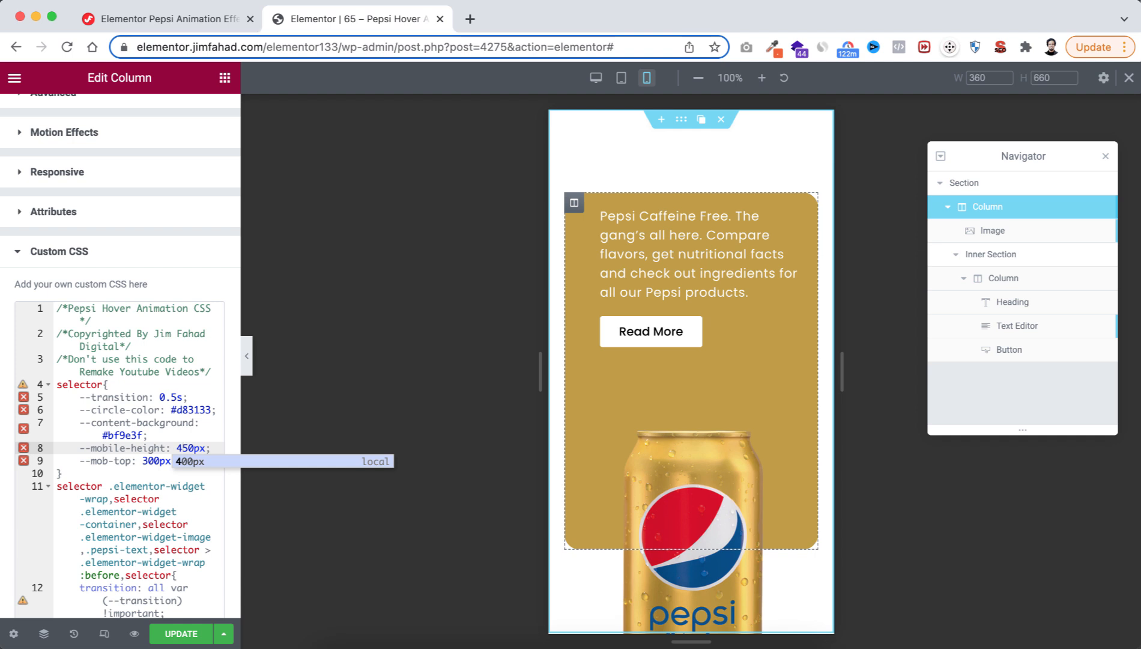
{"action": "key", "text": "BackSpace"}
{"action": "type", "text": "2"}
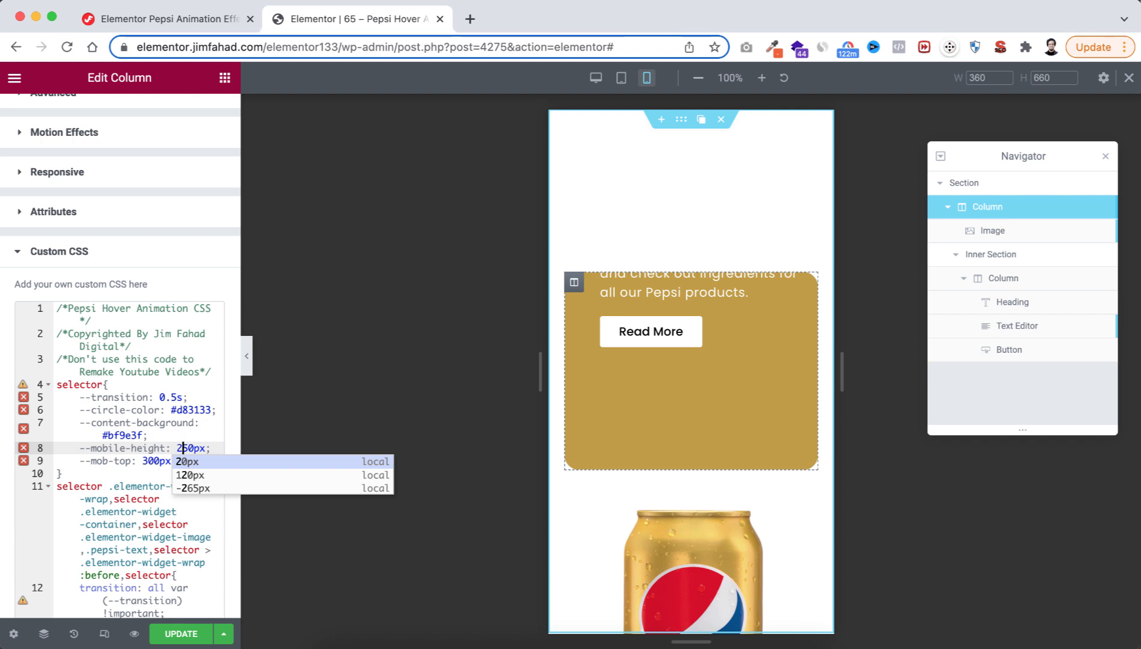
Set the --mobile-height variable to 670px in the outer column's custom CSS
{"action": "key", "text": "BackSpace"}
{"action": "type", "text": "6"}
{"action": "key", "text": "Right"}
{"action": "key", "text": "BackSpace"}
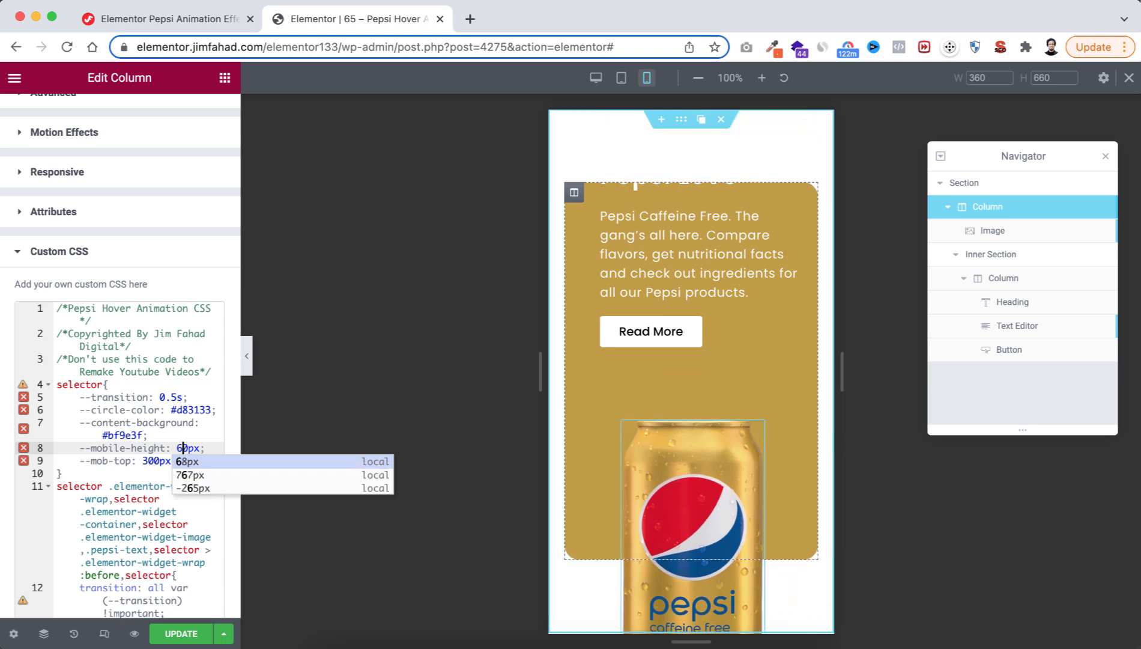
{"action": "type", "text": "7"}
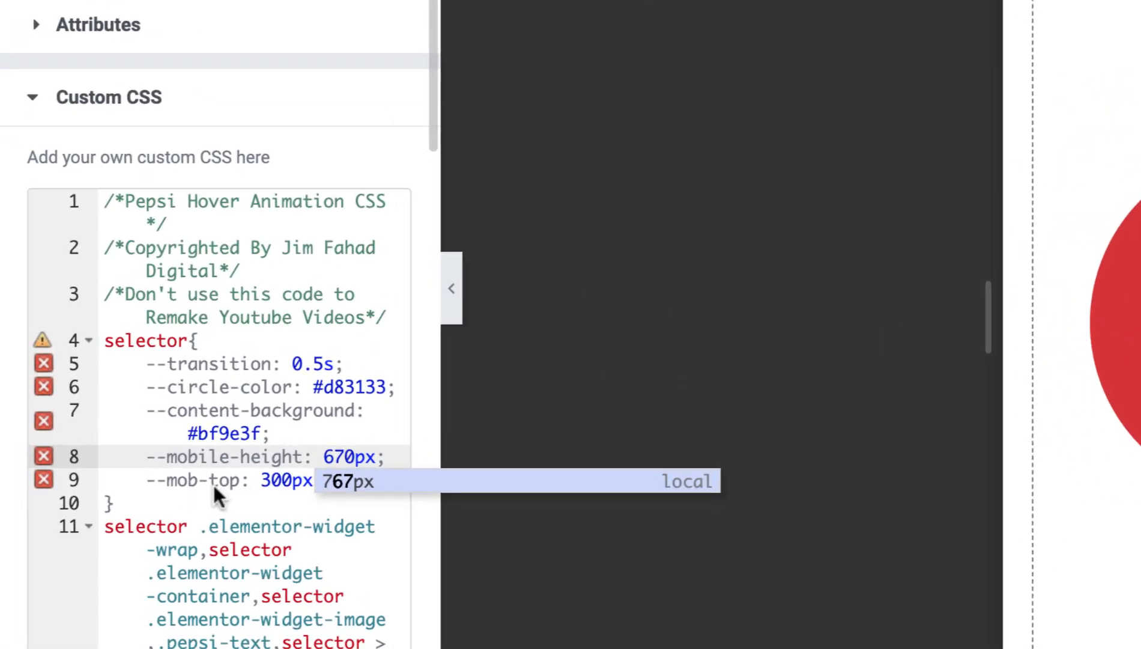
Set the --mob-top variable to 320px and preview the mobile card on hover
{"action": "left_click", "coordinate": [272, 480]}
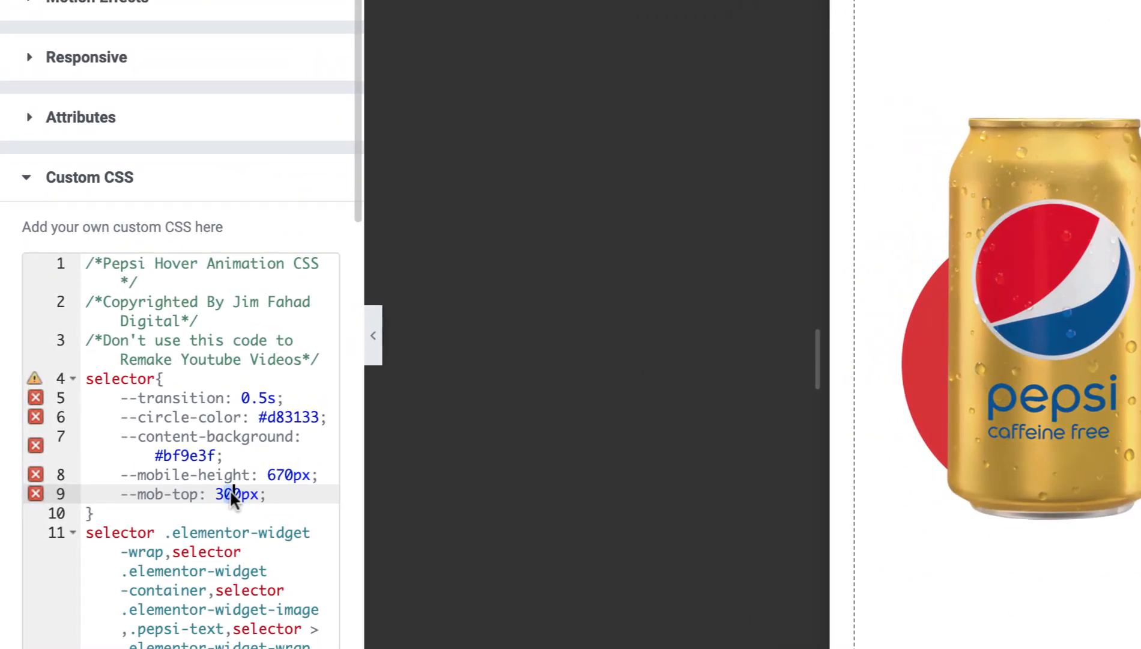
{"action": "type", "text": "2"}
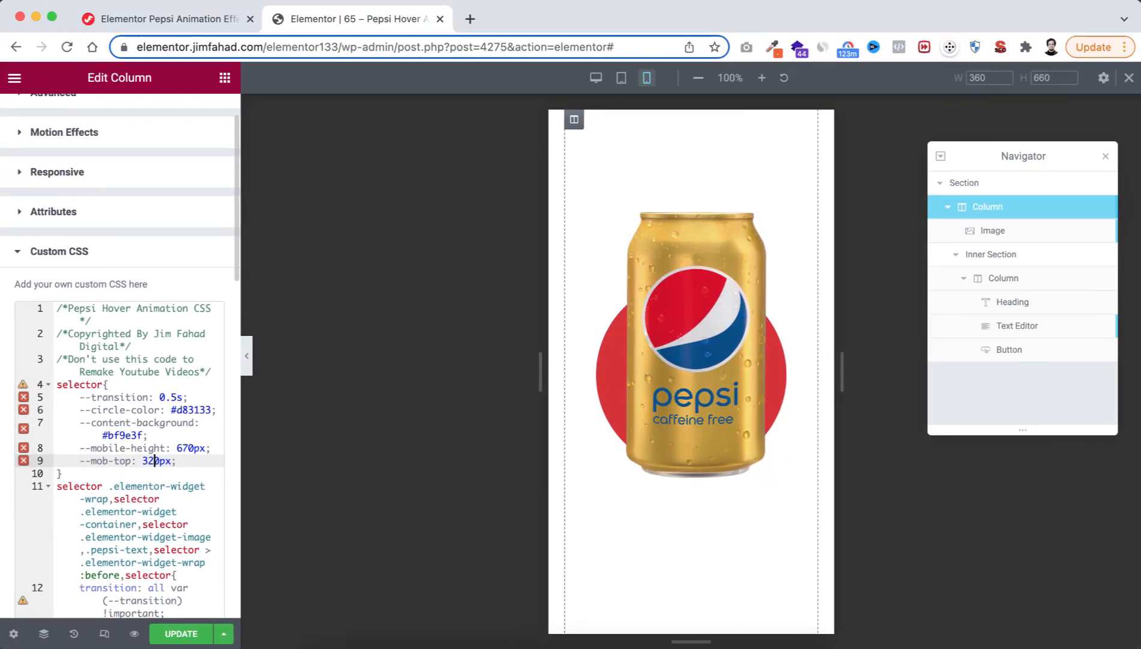
{"action": "mouse_move", "coordinate": [674, 437]}
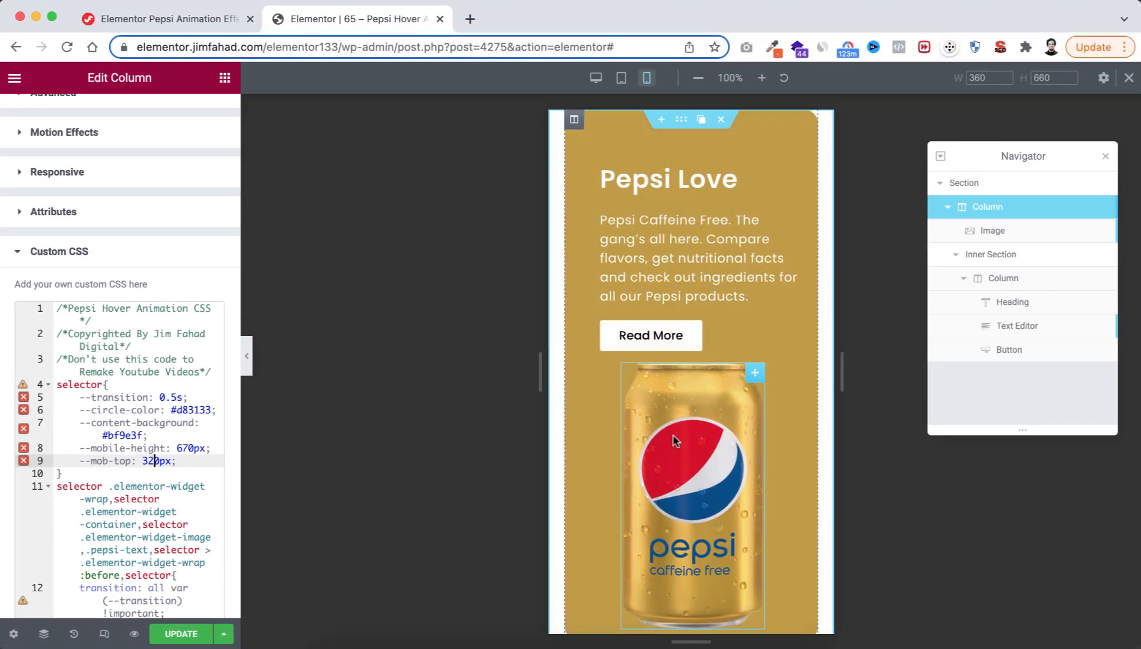
{"action": "scroll", "coordinate": [674, 442], "scroll_direction": "down", "scroll_amount": 1}
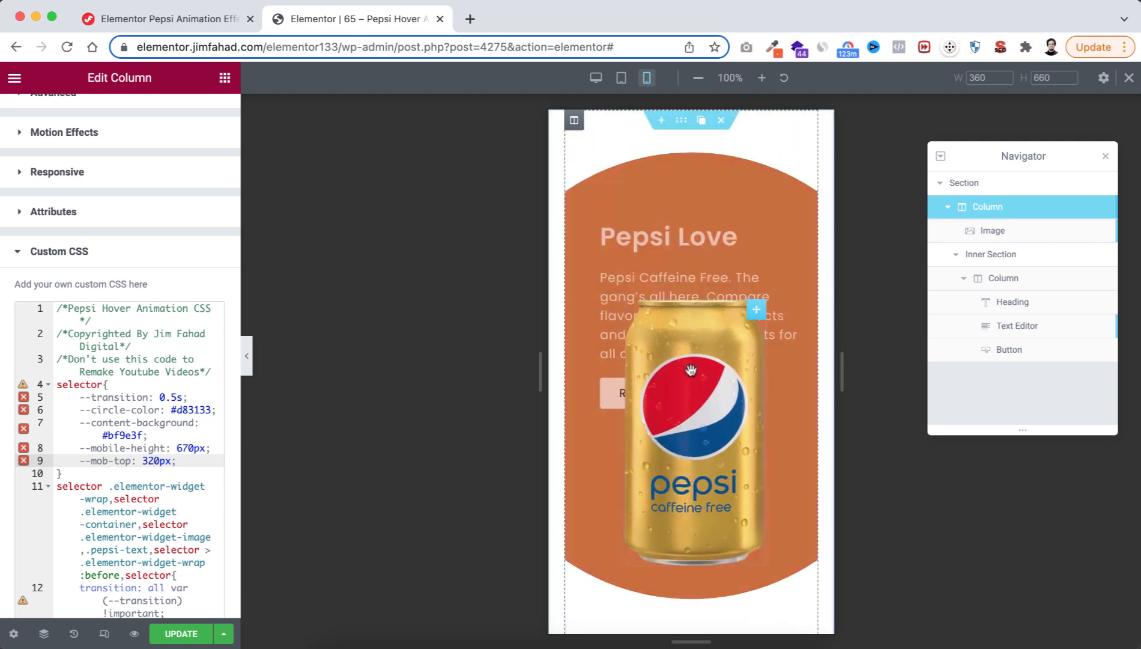
Return to the desktop view, close the Navigator and responsive mode, and preview the card's hover animation
{"action": "left_click", "coordinate": [622, 77]}
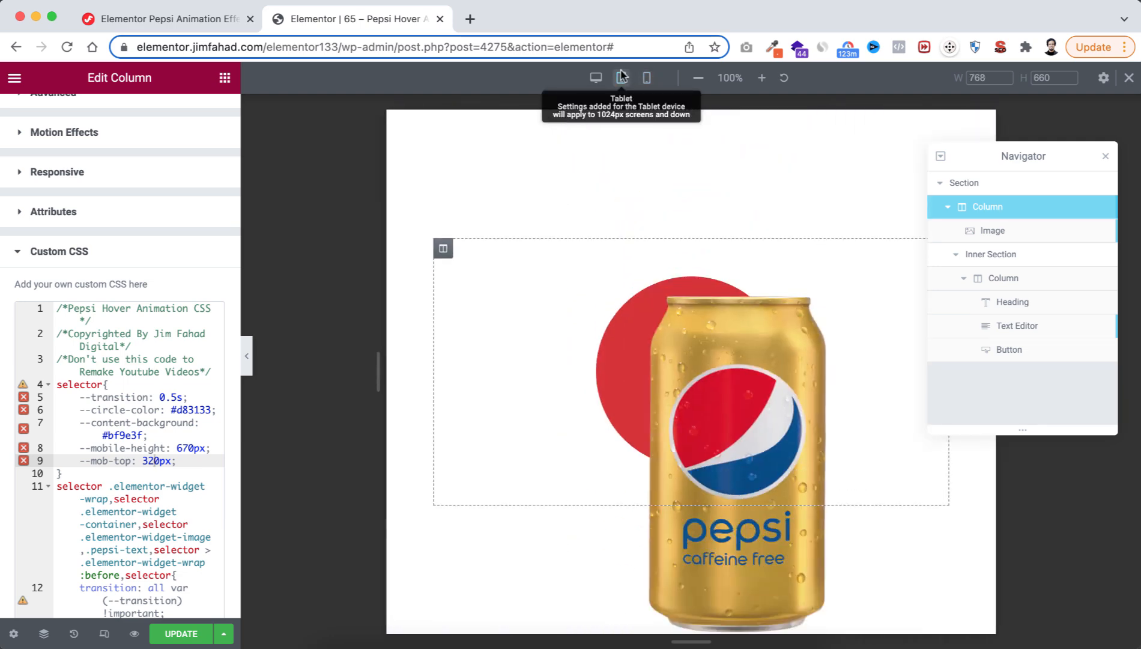
{"action": "left_click", "coordinate": [596, 77]}
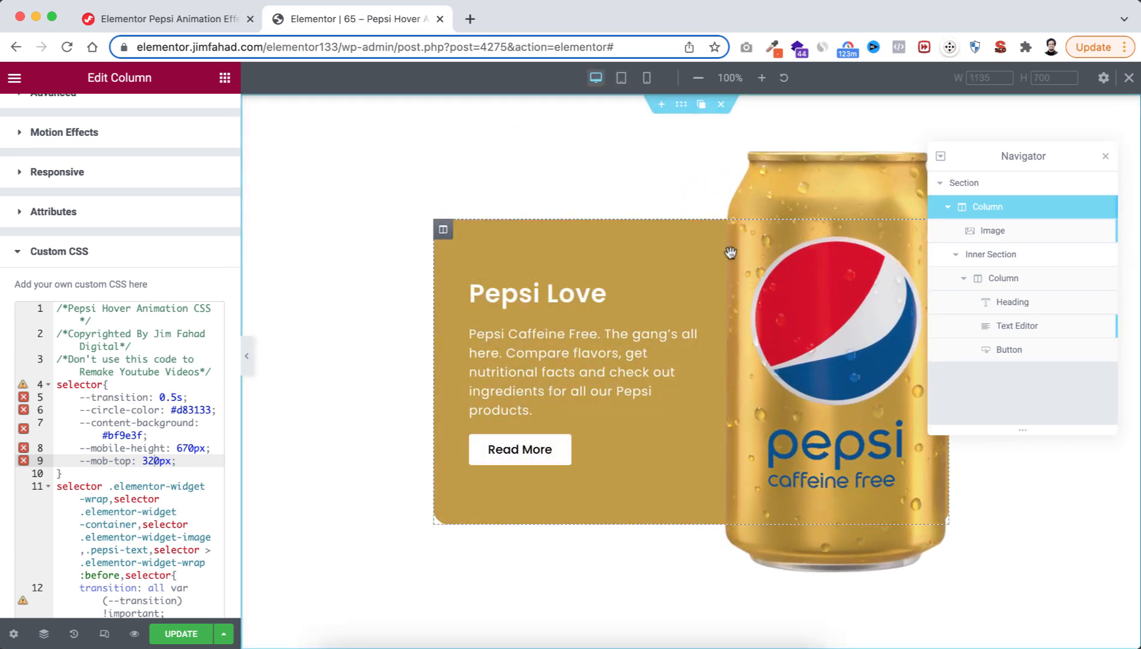
{"action": "left_click", "coordinate": [1106, 157]}
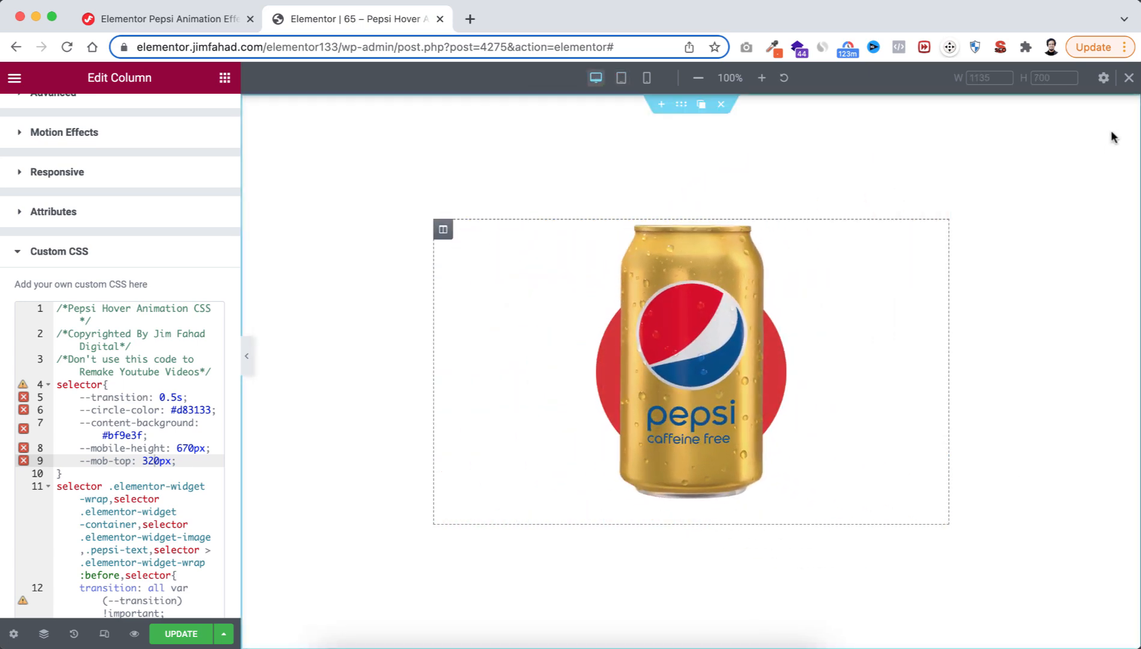
{"action": "left_click", "coordinate": [1130, 79]}
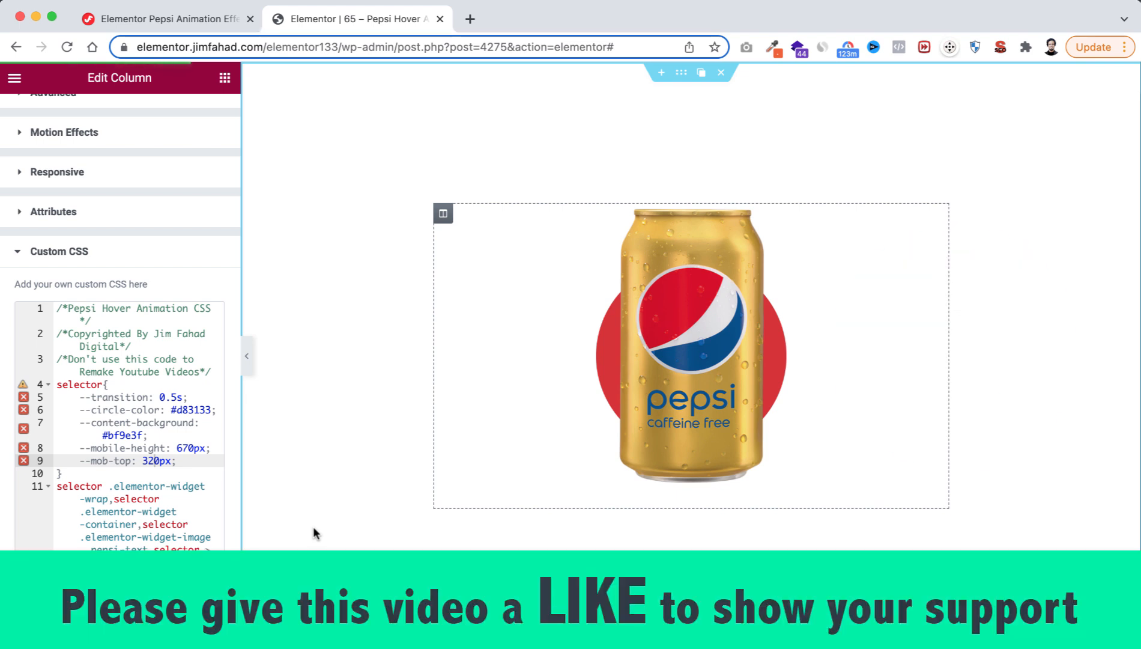
{"action": "mouse_move", "coordinate": [558, 463]}
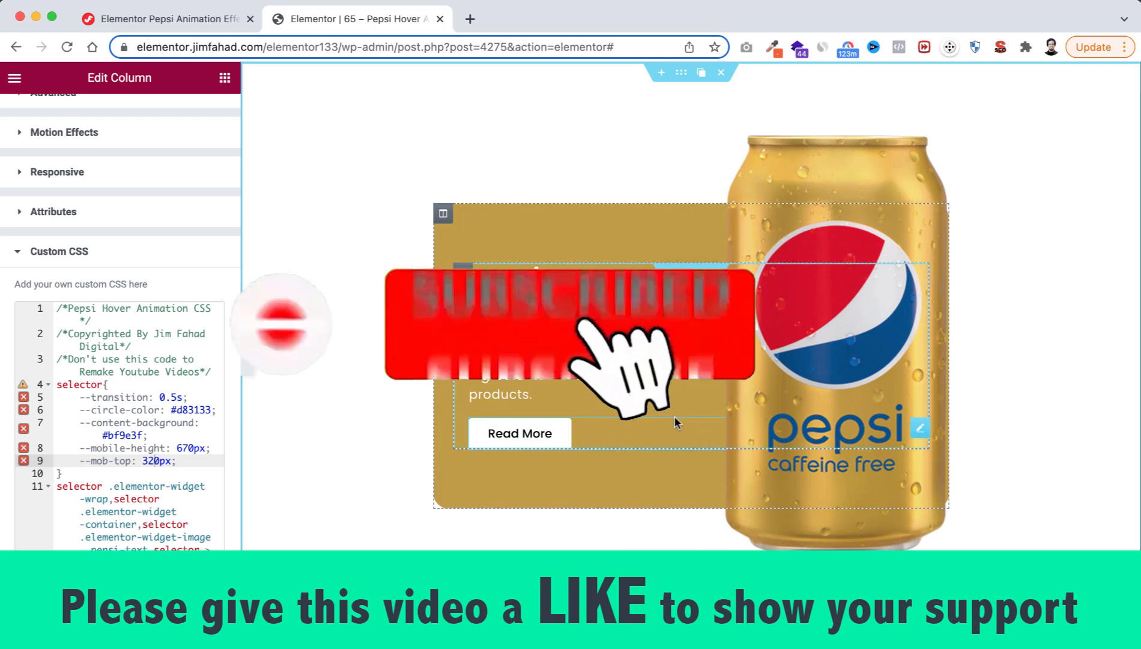